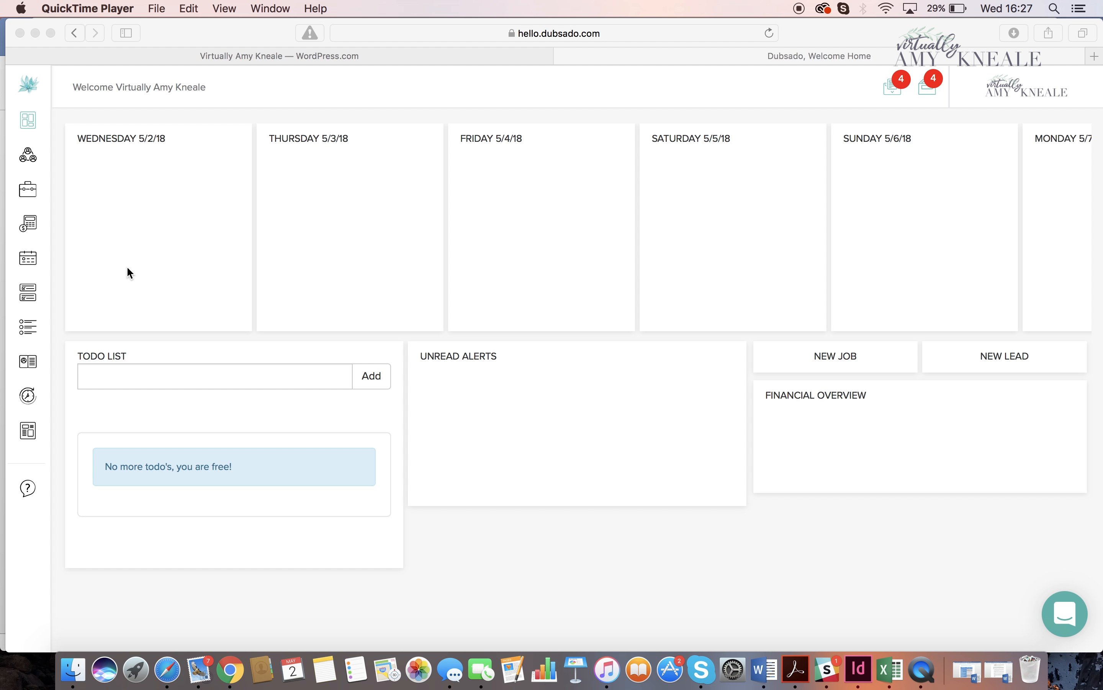
- Open the "New Lead Capture Form- freebie" lead capture form template for editing
click(37, 431)
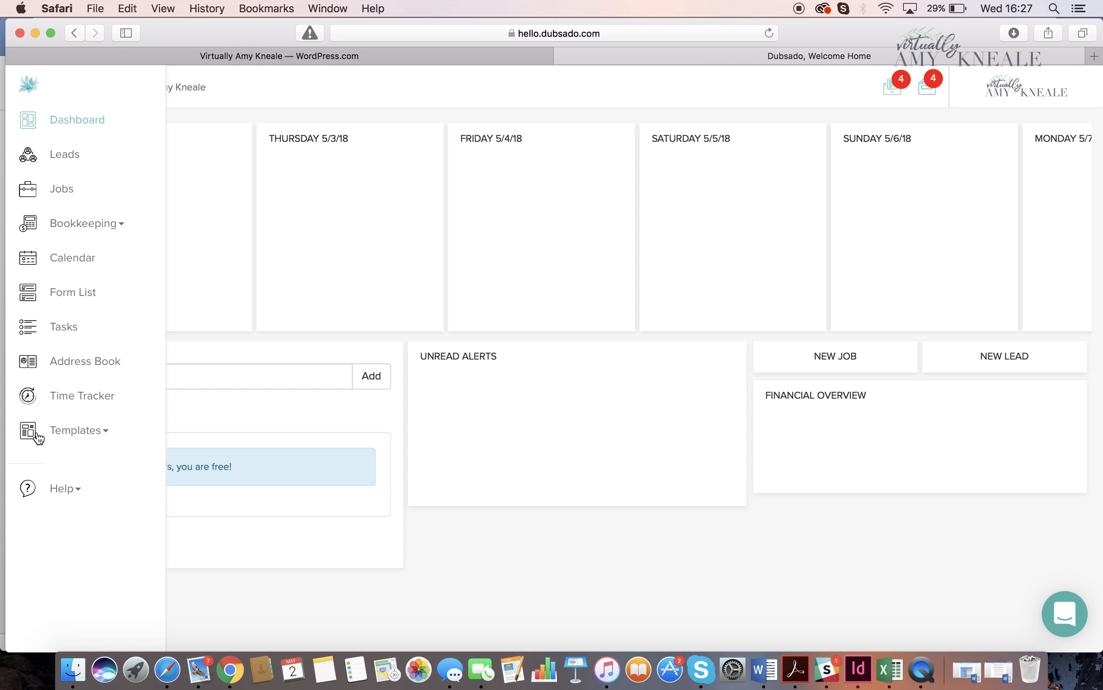
click(78, 431)
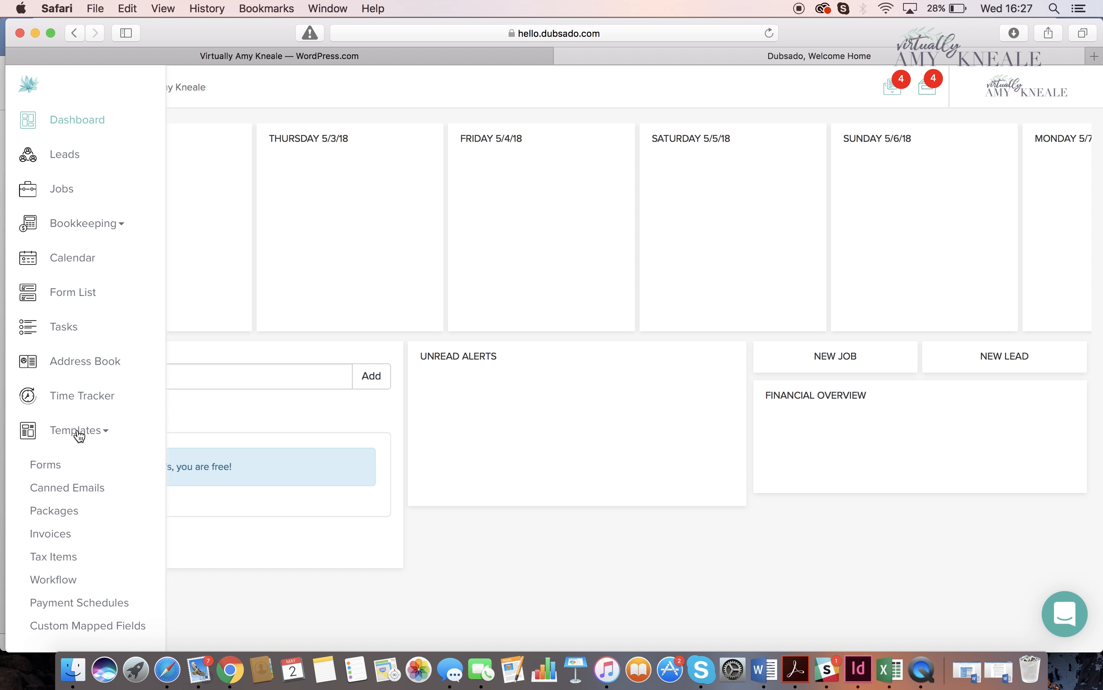
click(51, 467)
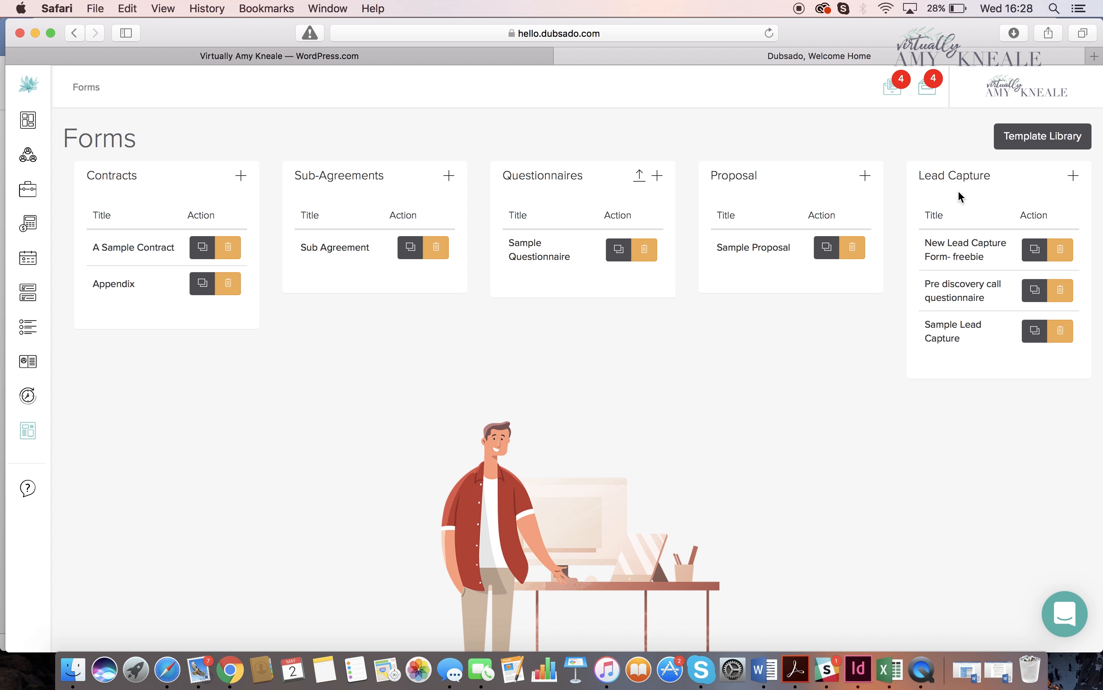
click(949, 246)
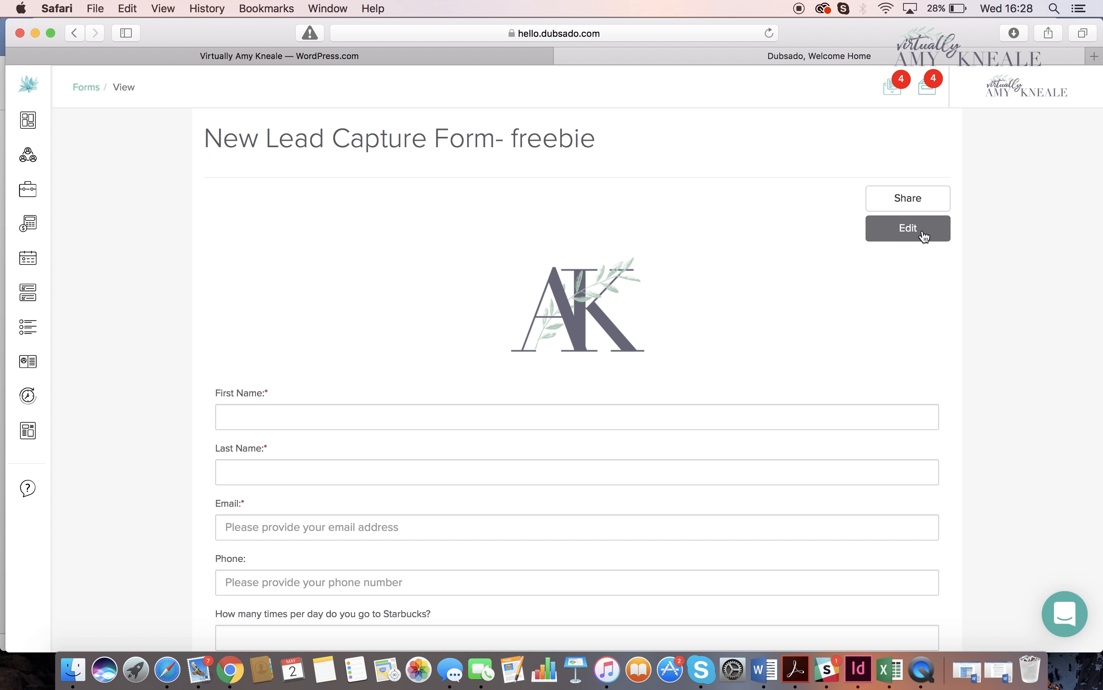
click(924, 237)
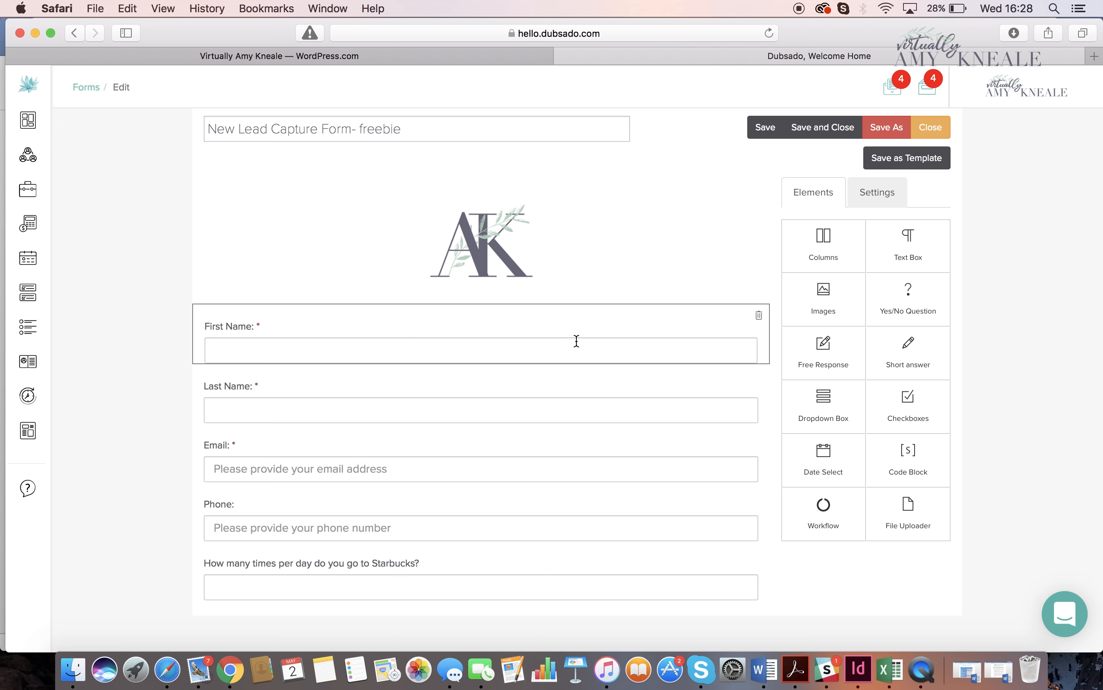
- Look over the settings of the logo image above the First Name field and delete that image from the form
click(569, 267)
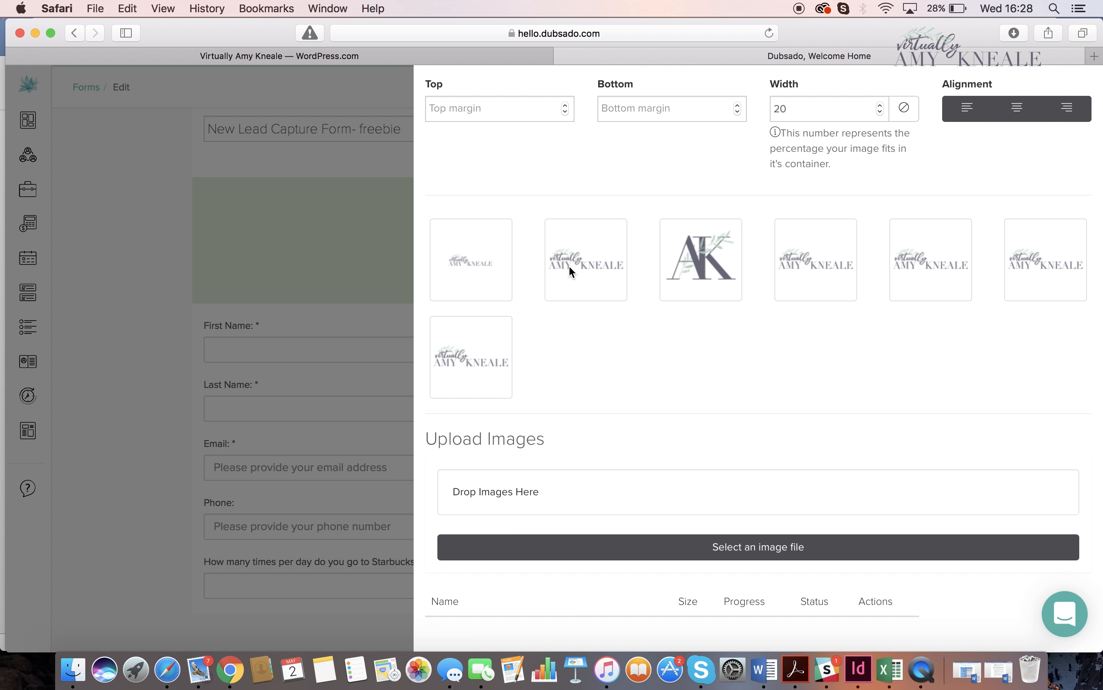
scroll(526, 349, down, 3)
click(449, 625)
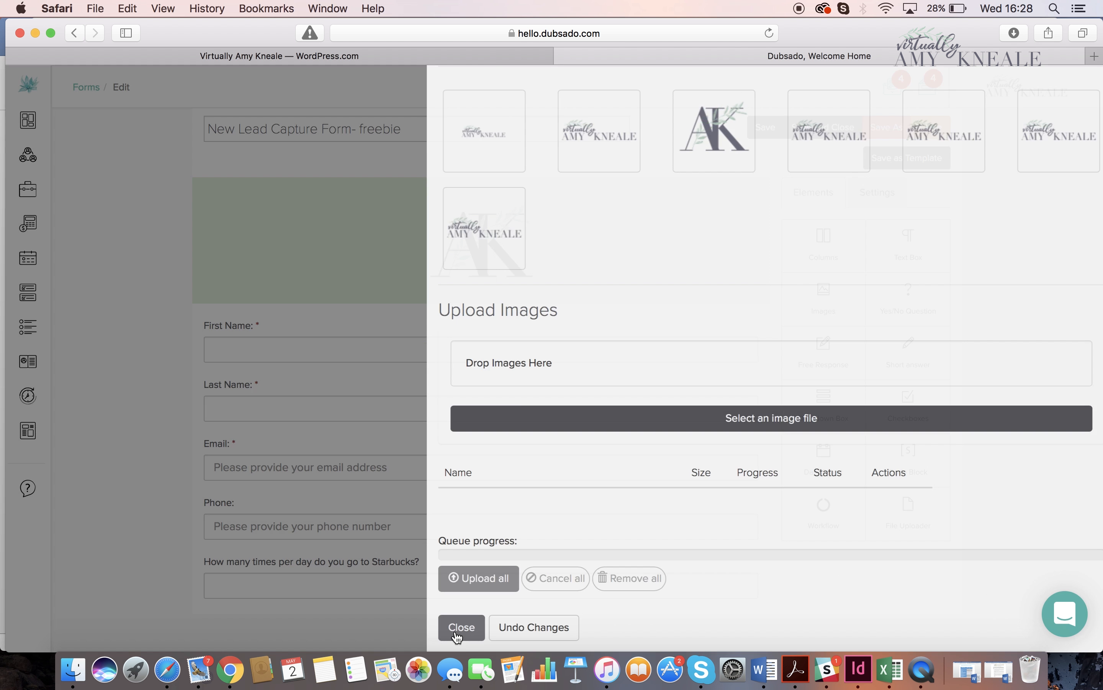
click(761, 189)
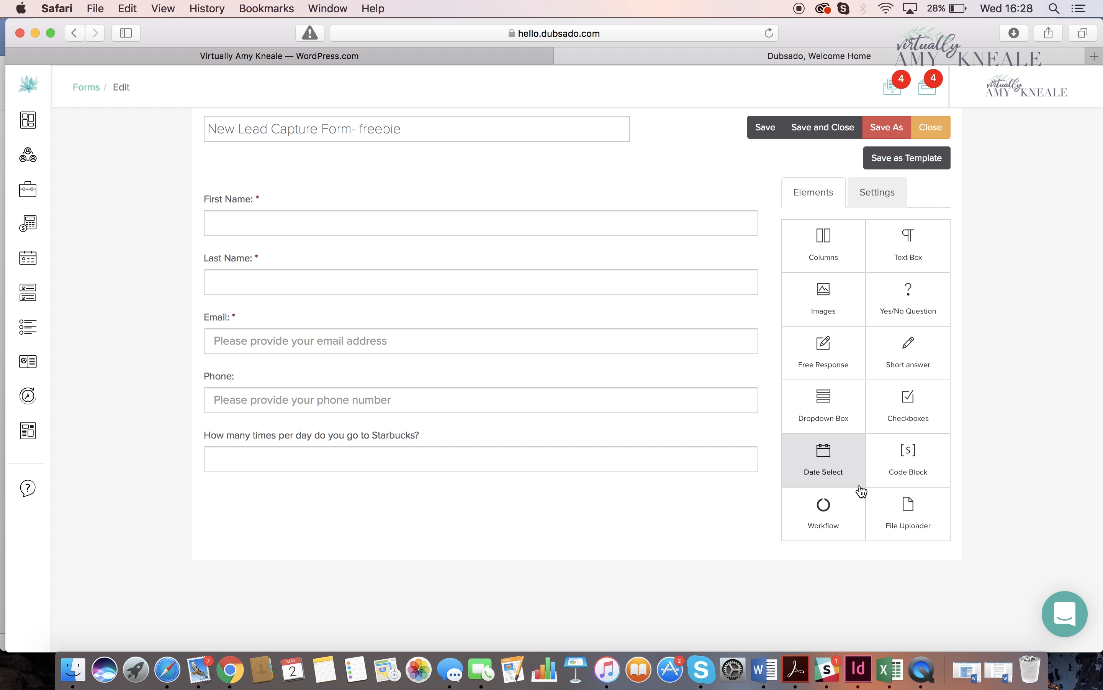
- Add an image element above the First Name field and choose the AK monogram logo for it
drag(843, 307, 647, 190)
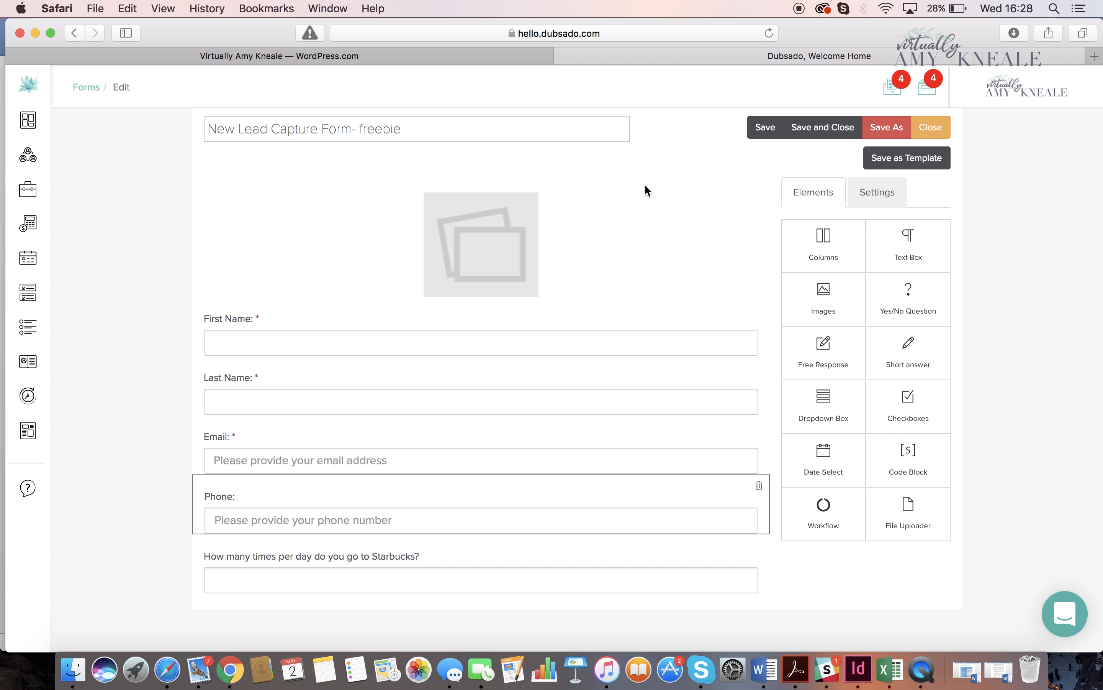
click(529, 226)
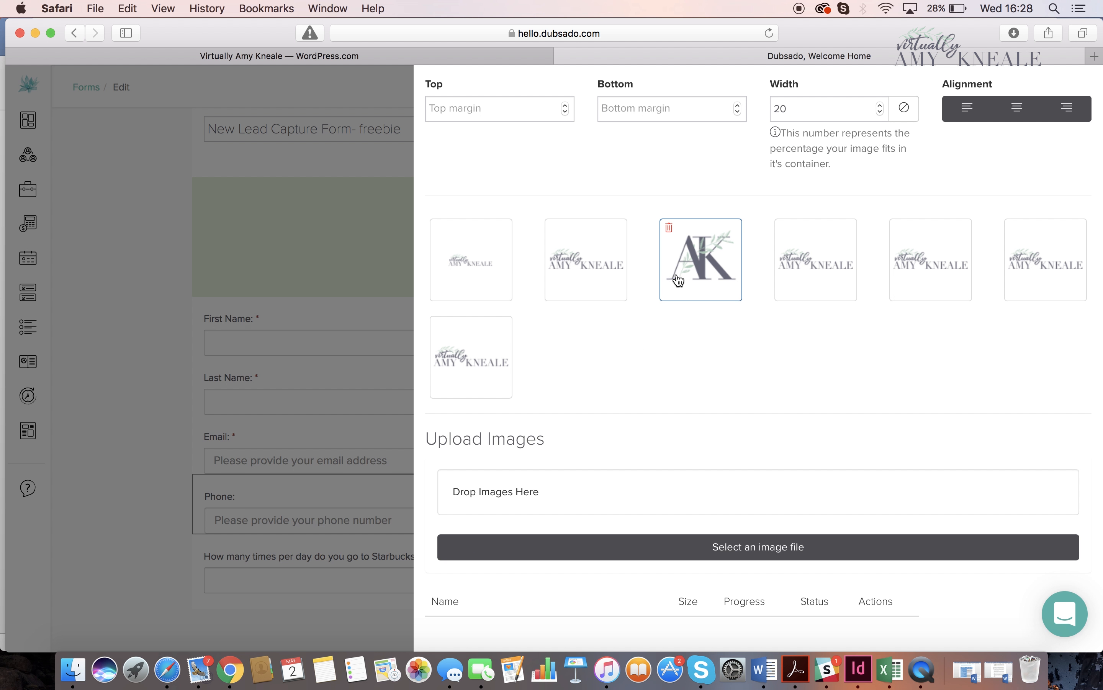
click(679, 279)
scroll(679, 279, down, 3)
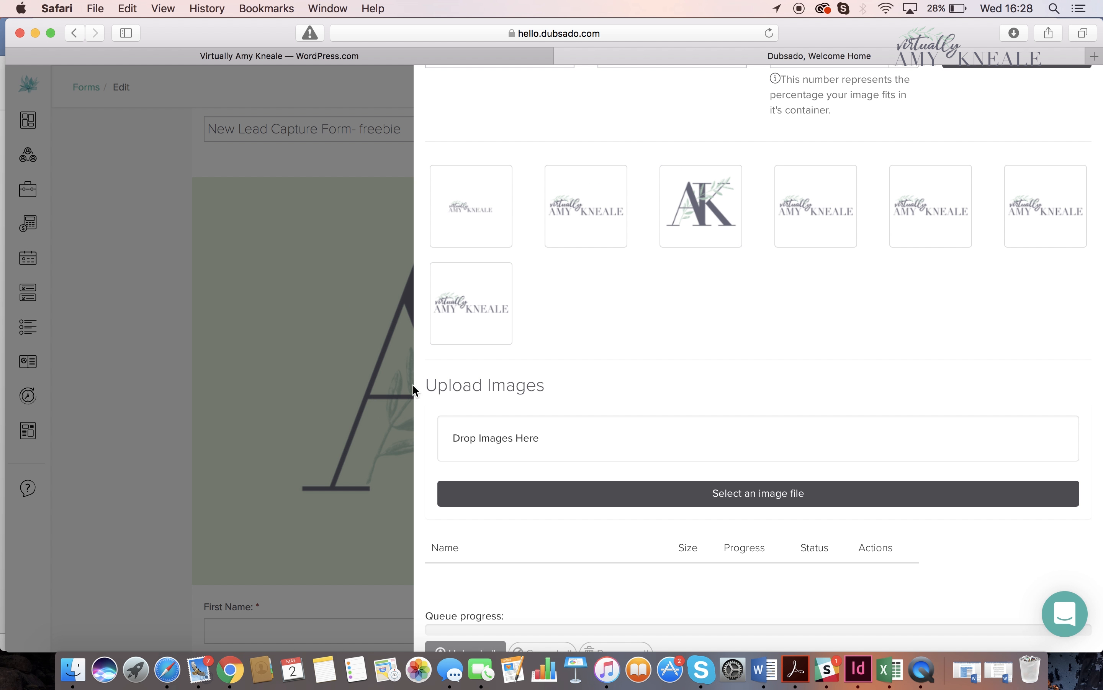
- Set the AK logo's width to 20 percent of its container and close the image settings
scroll(564, 343, up, 3)
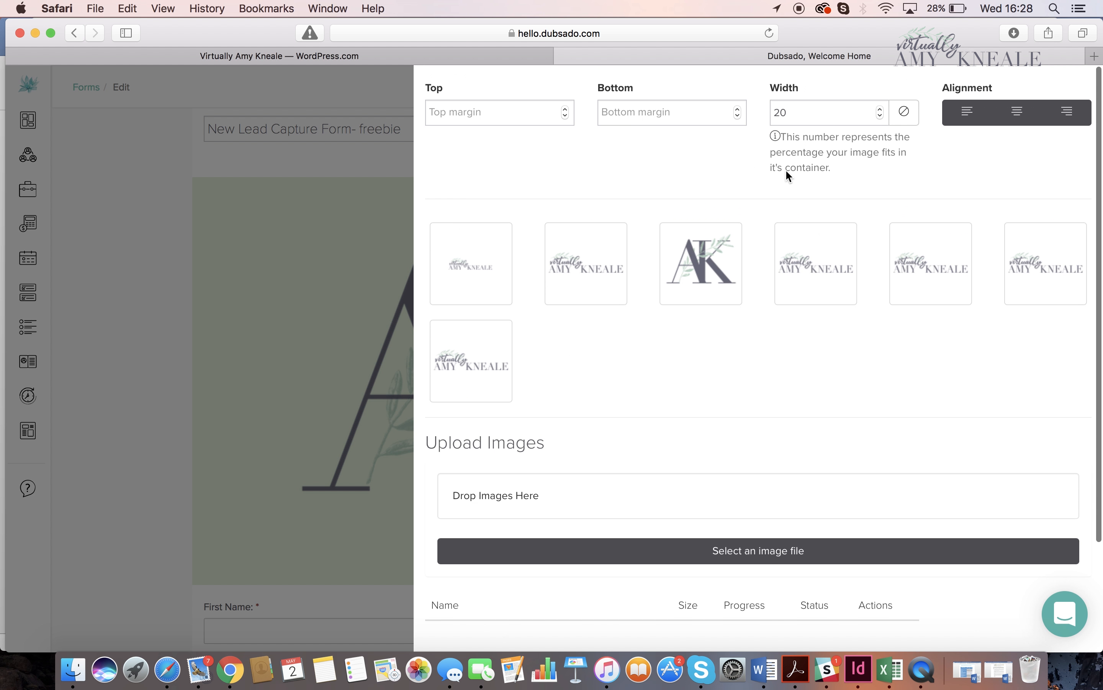
double_click(826, 107)
key(BackSpace)
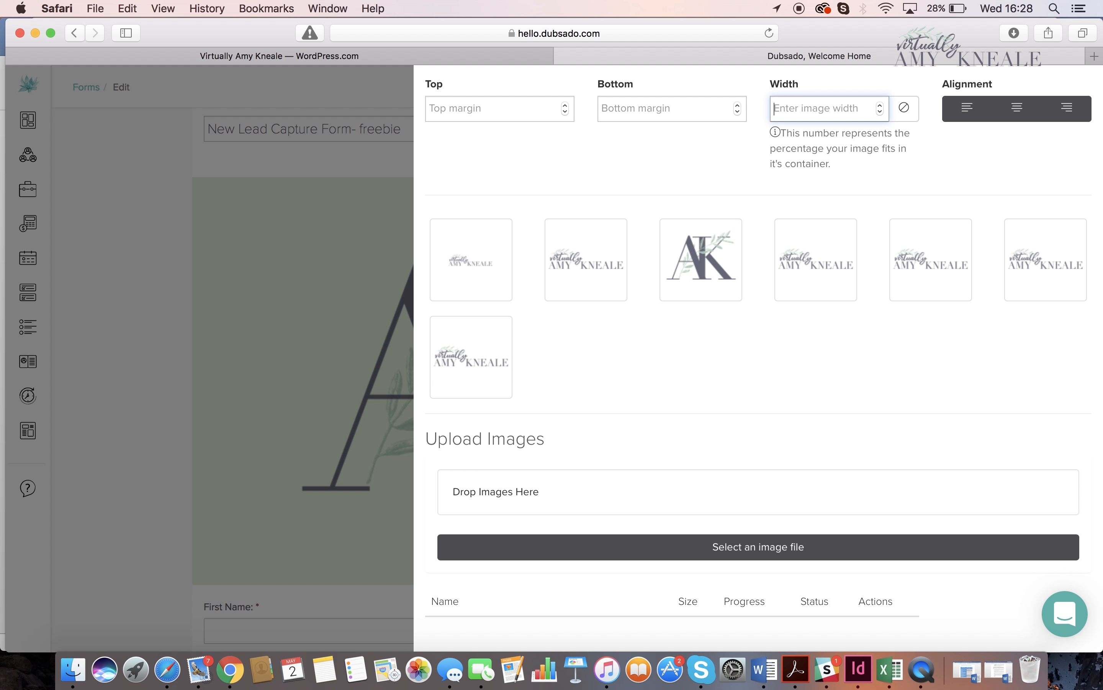
text(20)
scroll(789, 240, down, 1)
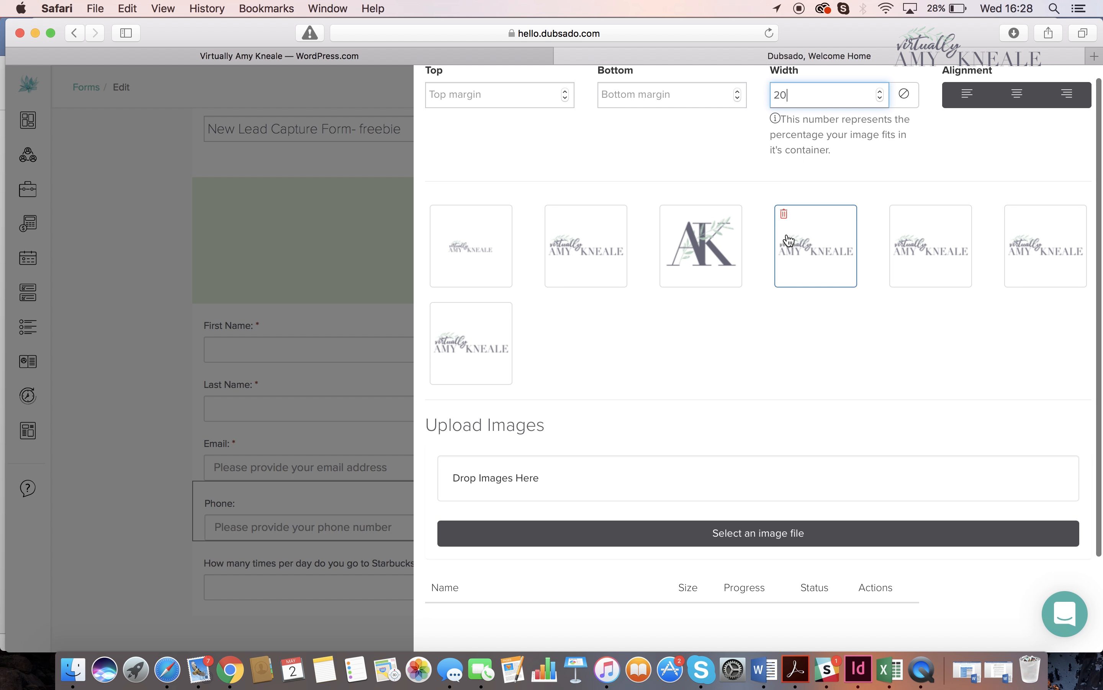
scroll(789, 240, down, 5)
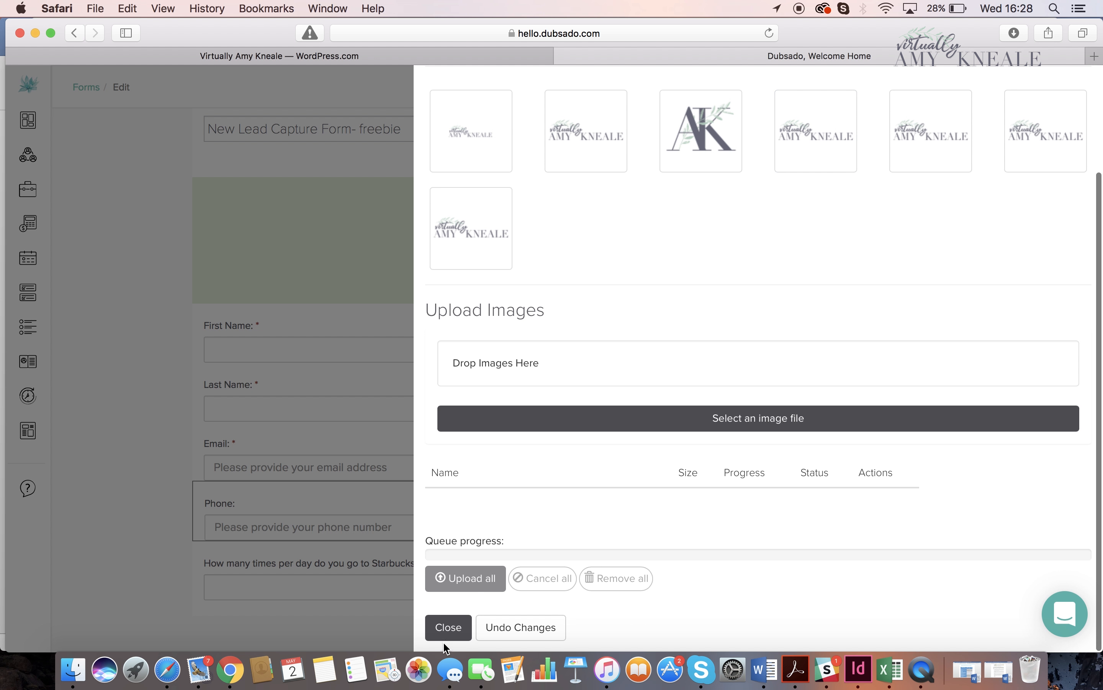
click(447, 631)
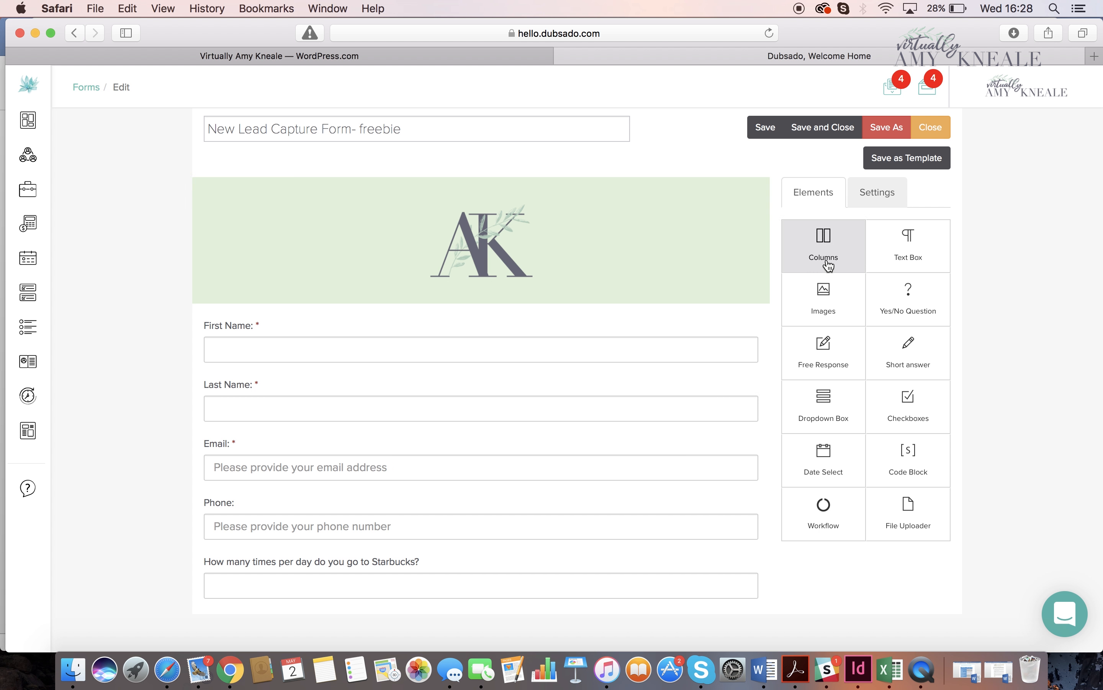
- Insert a columns element between the logo and the First Name field and title it "freebie columns"
drag(828, 266, 644, 330)
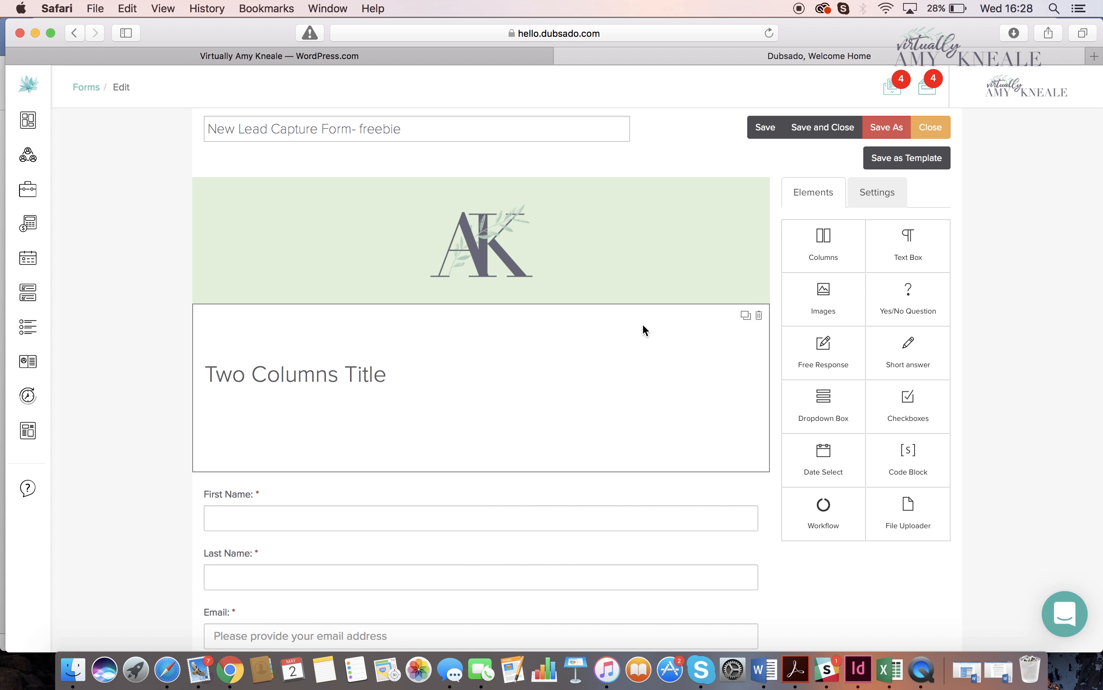
click(384, 392)
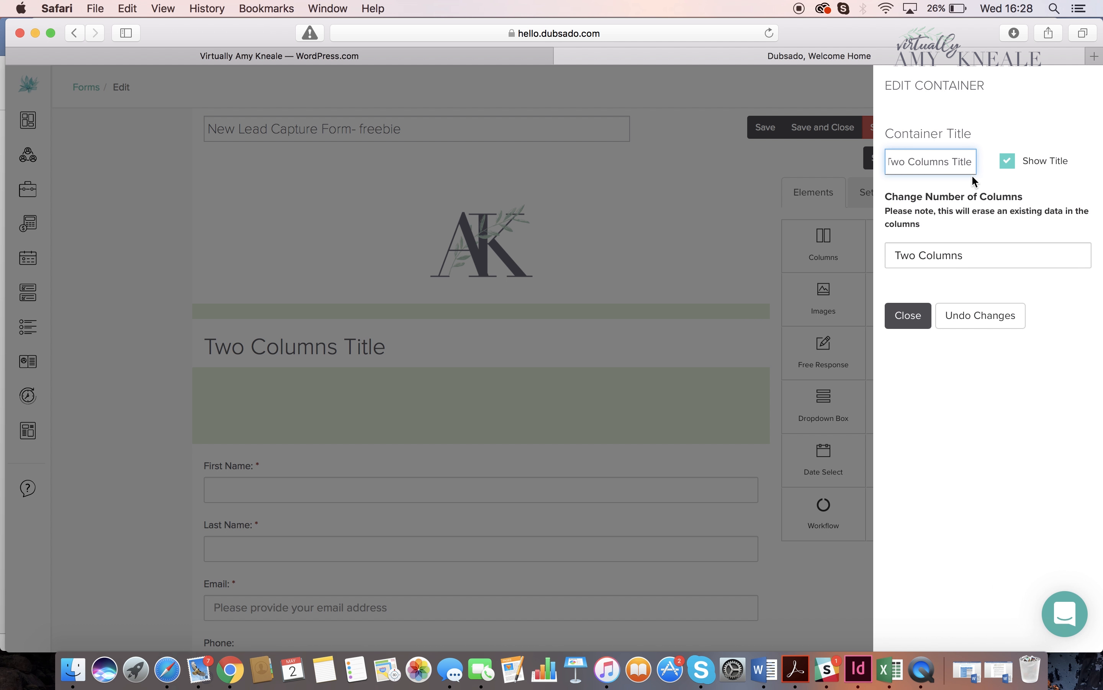
drag(974, 168, 870, 156)
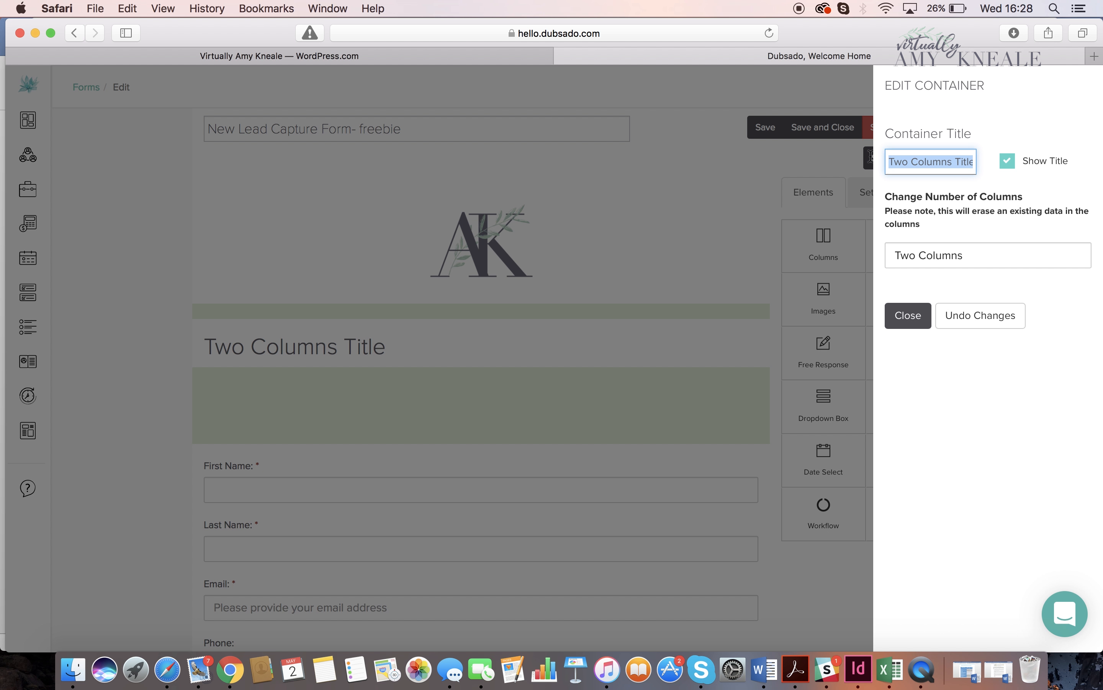
text(freebie columns)
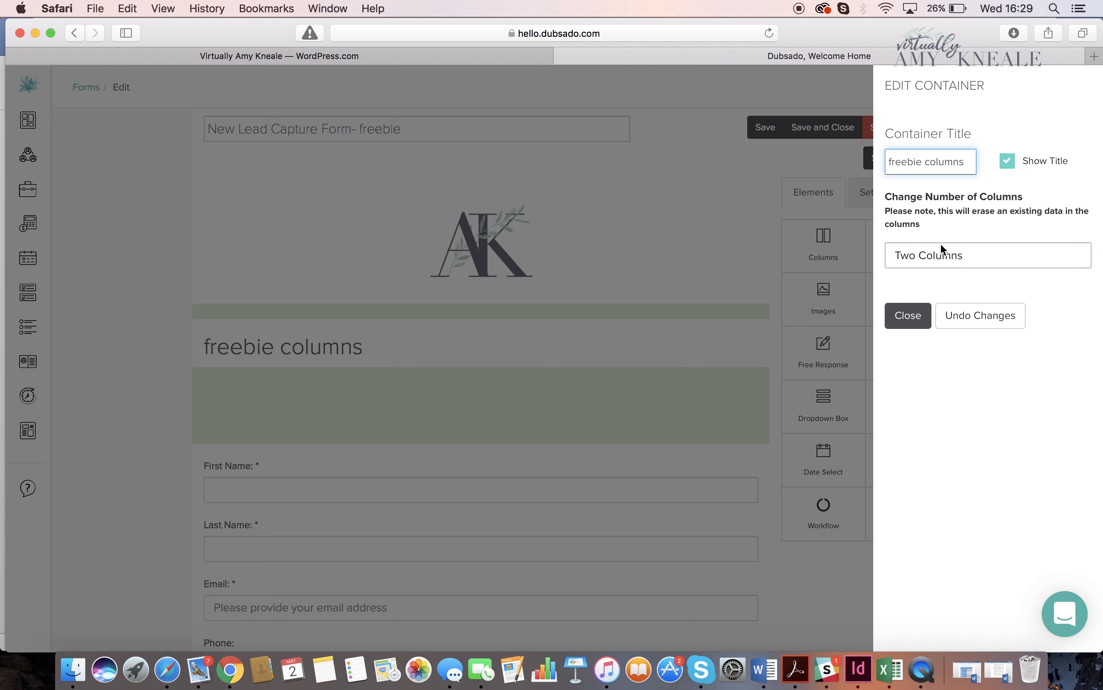
- Keep the "freebie columns" container at Two Columns and close its settings
click(936, 256)
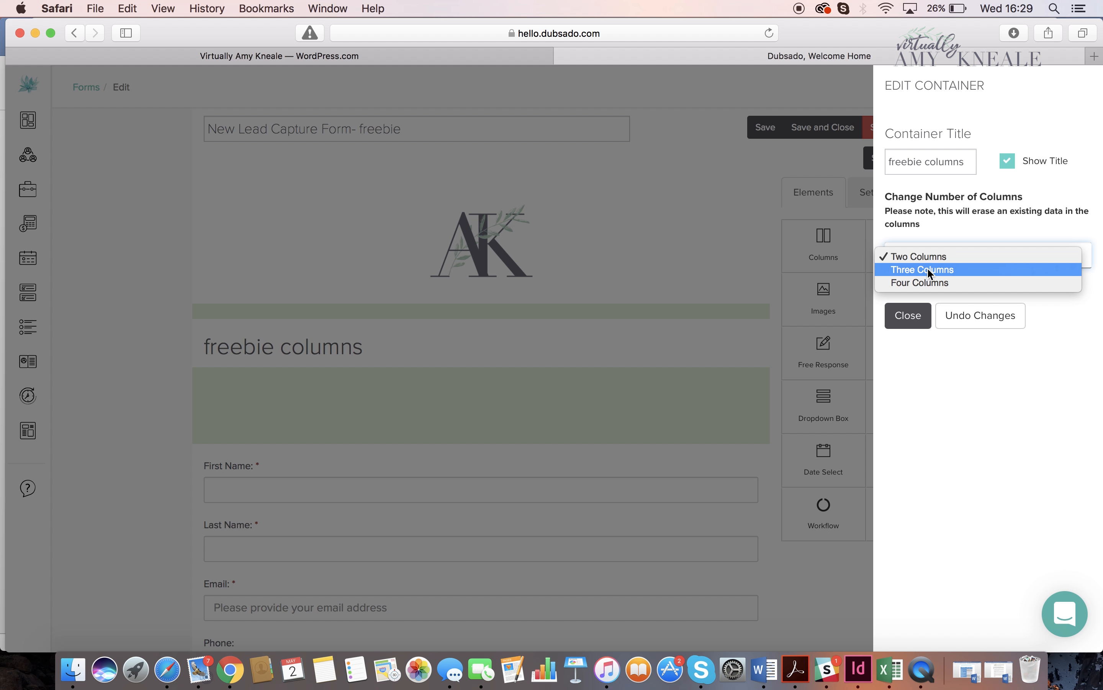
click(926, 256)
click(908, 316)
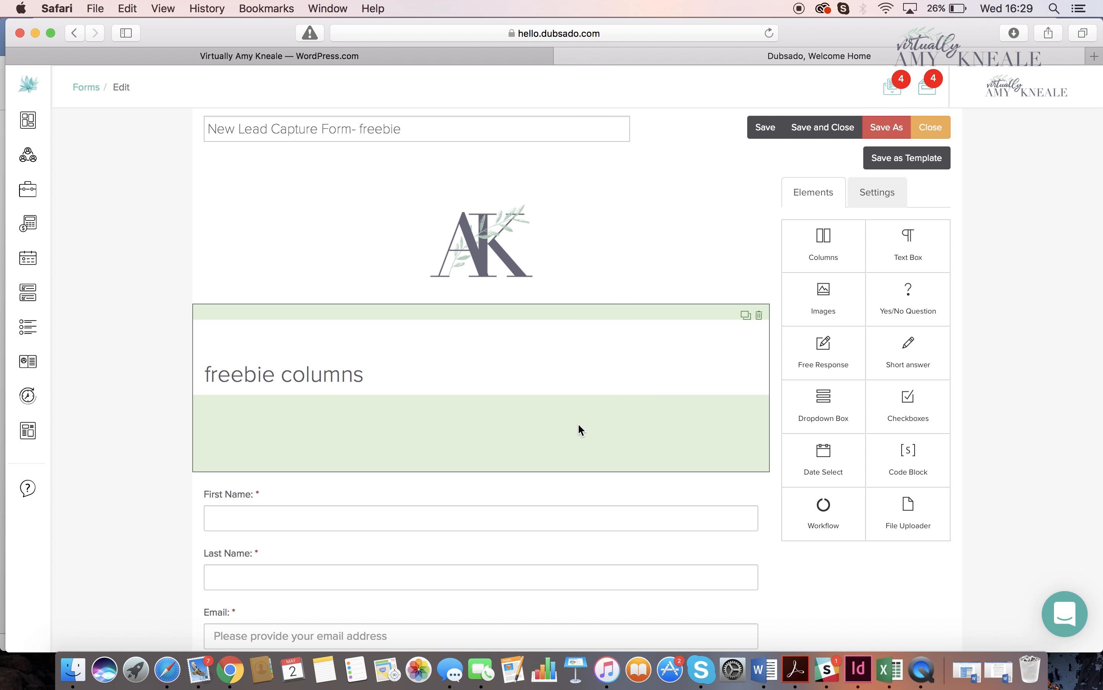
click(578, 425)
click(896, 322)
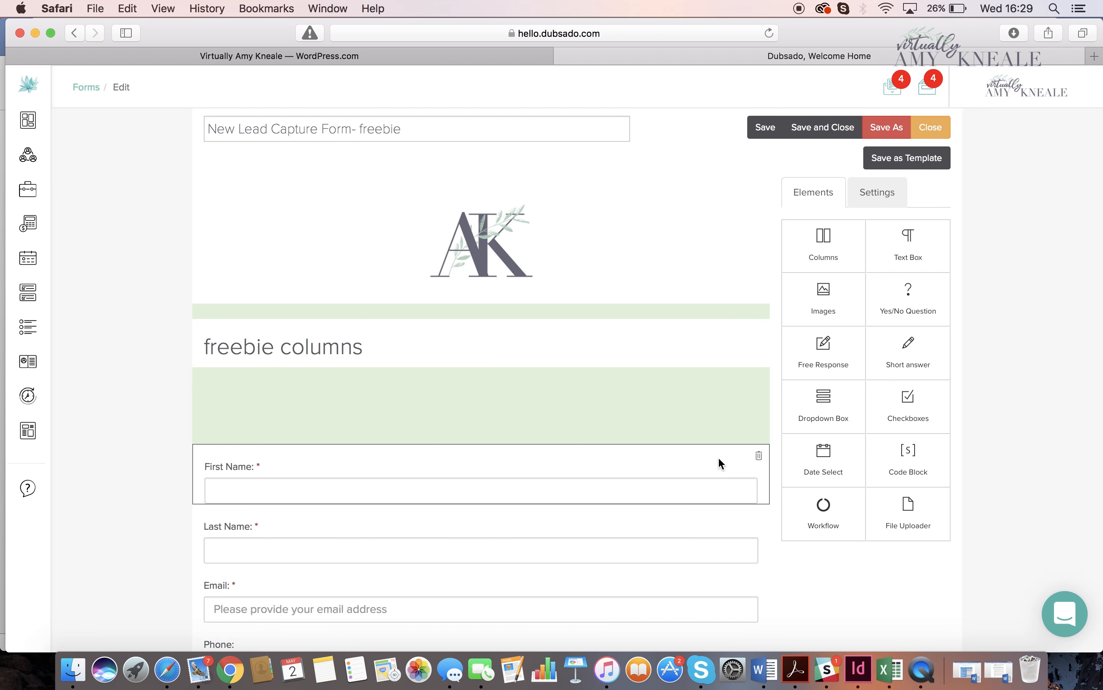
- Move the First Name field into the first column and the Last Name field into the second column of "freebie columns"
drag(719, 460, 388, 405)
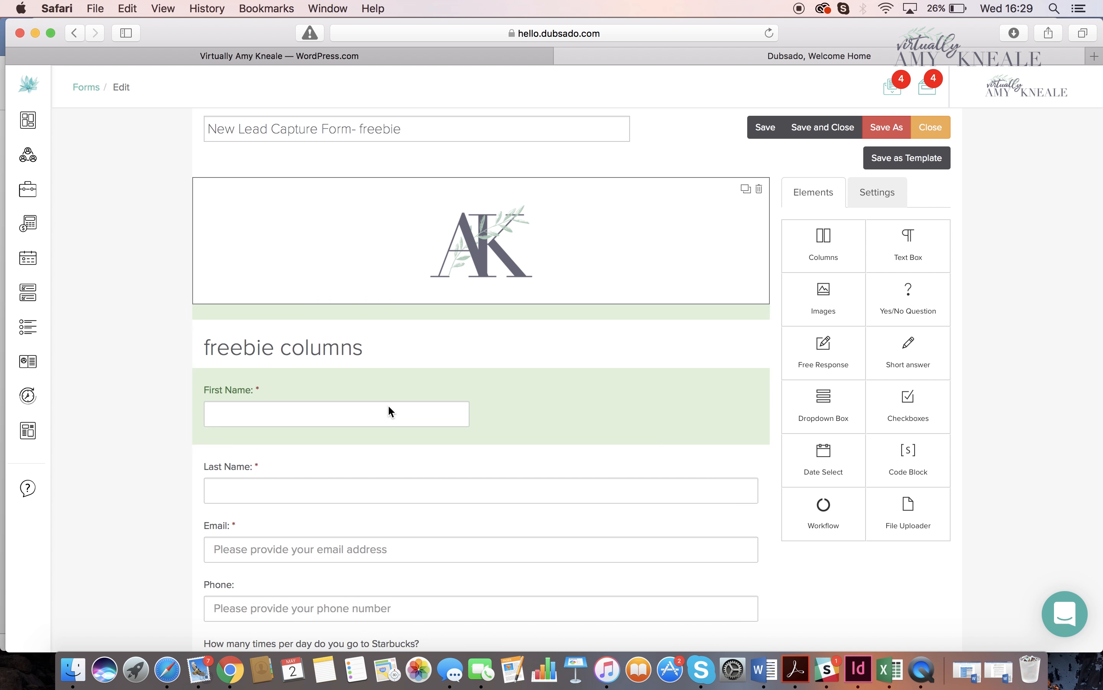
click(377, 499)
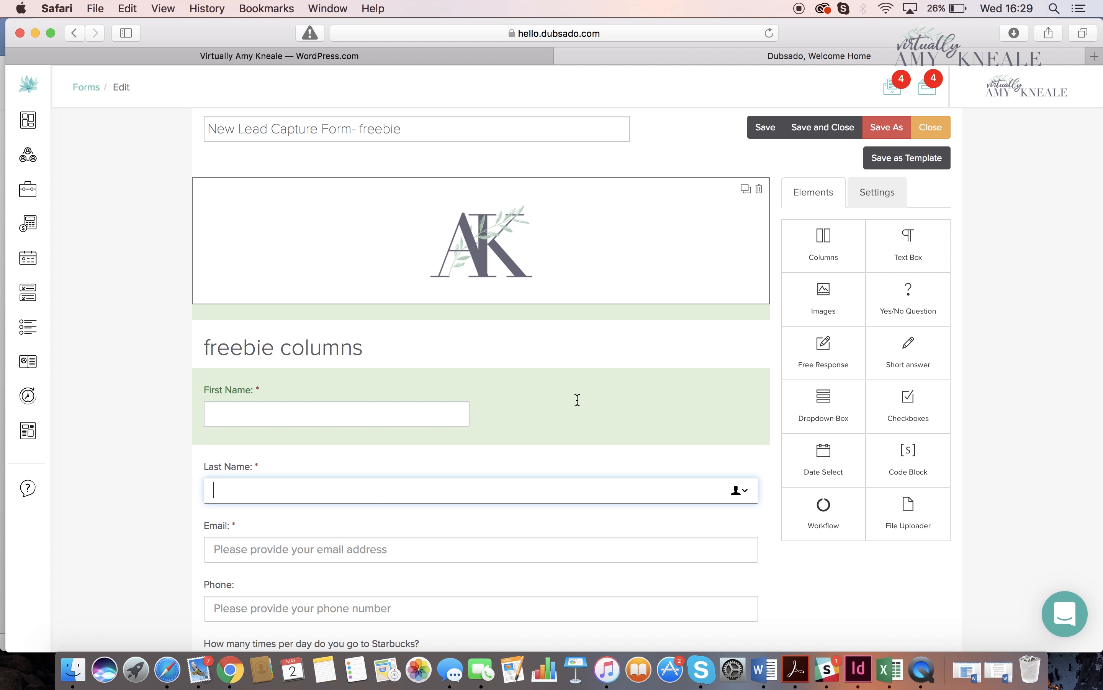
drag(509, 474, 576, 401)
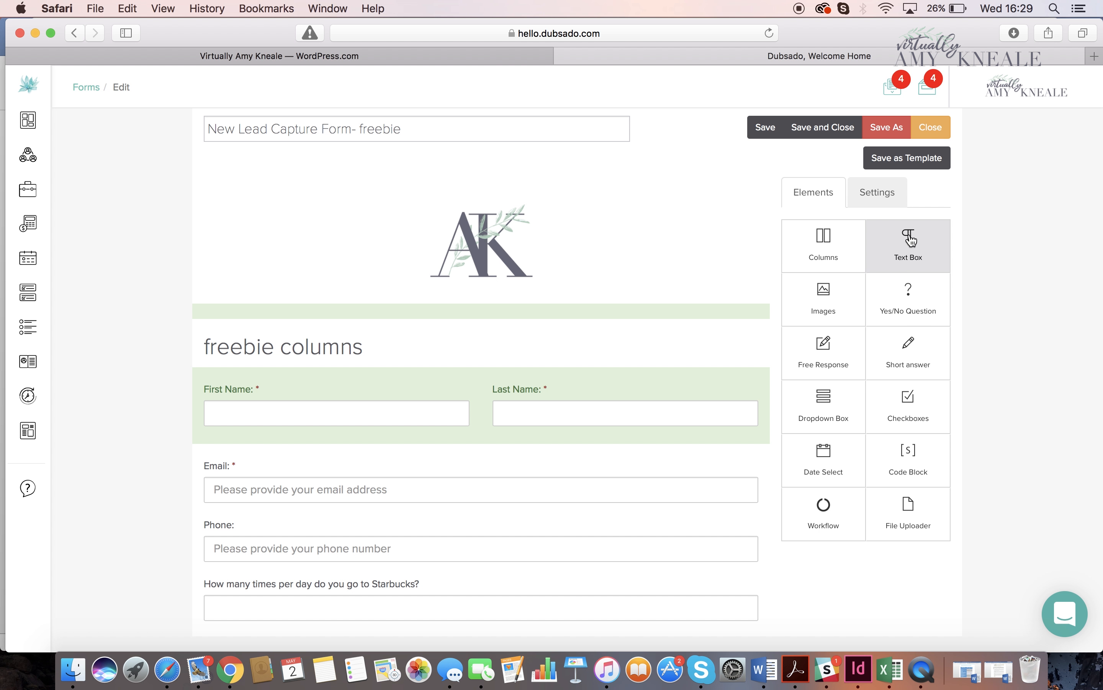
- Add a text box between the logo and "freebie columns" and replace its sample text with "Thank you"
drag(910, 240, 614, 318)
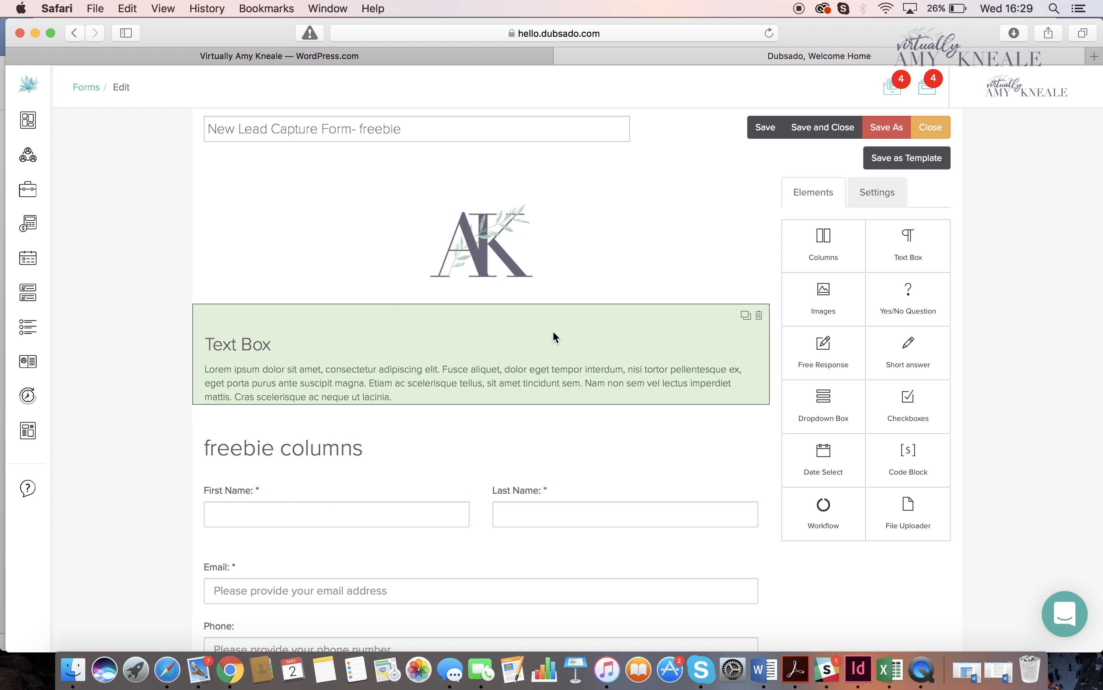
click(553, 331)
drag(537, 232, 360, 165)
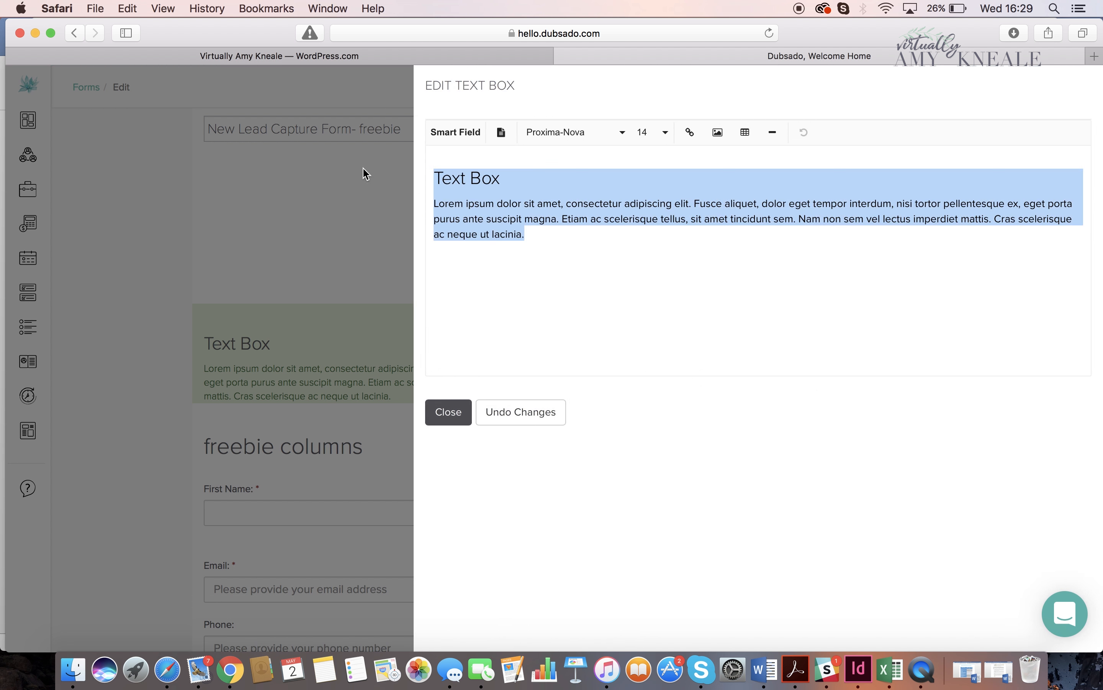
key(BackSpace)
text(than)
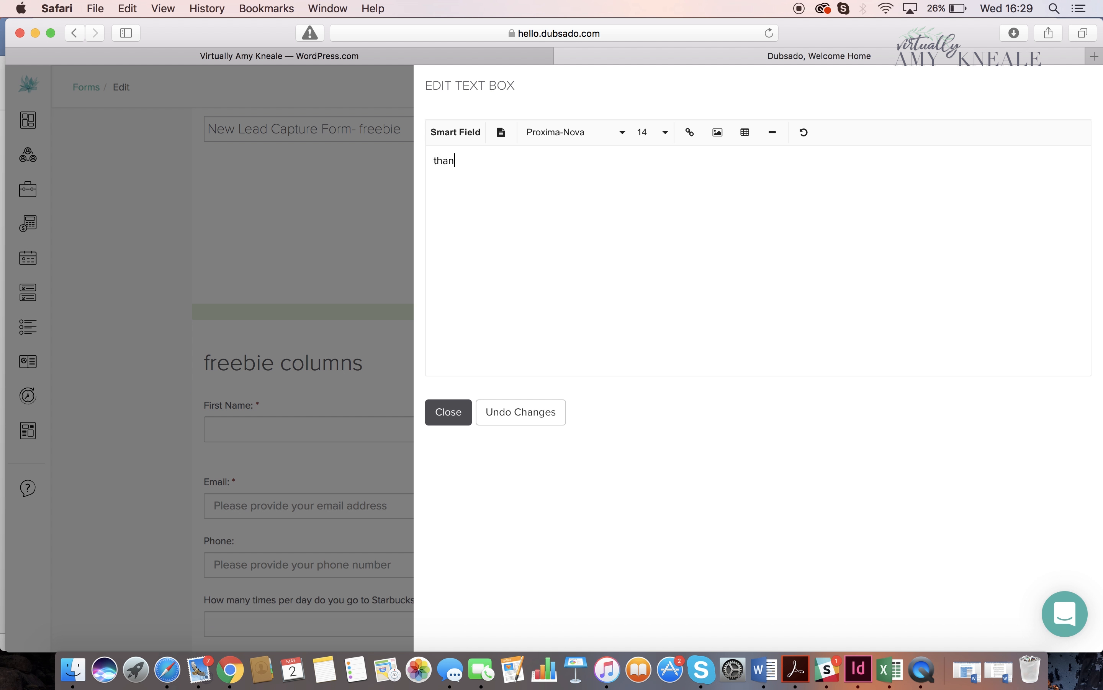
key(BackSpace)
key(BackSpace)
key(BackSpace)
text(Thank you)
click(450, 412)
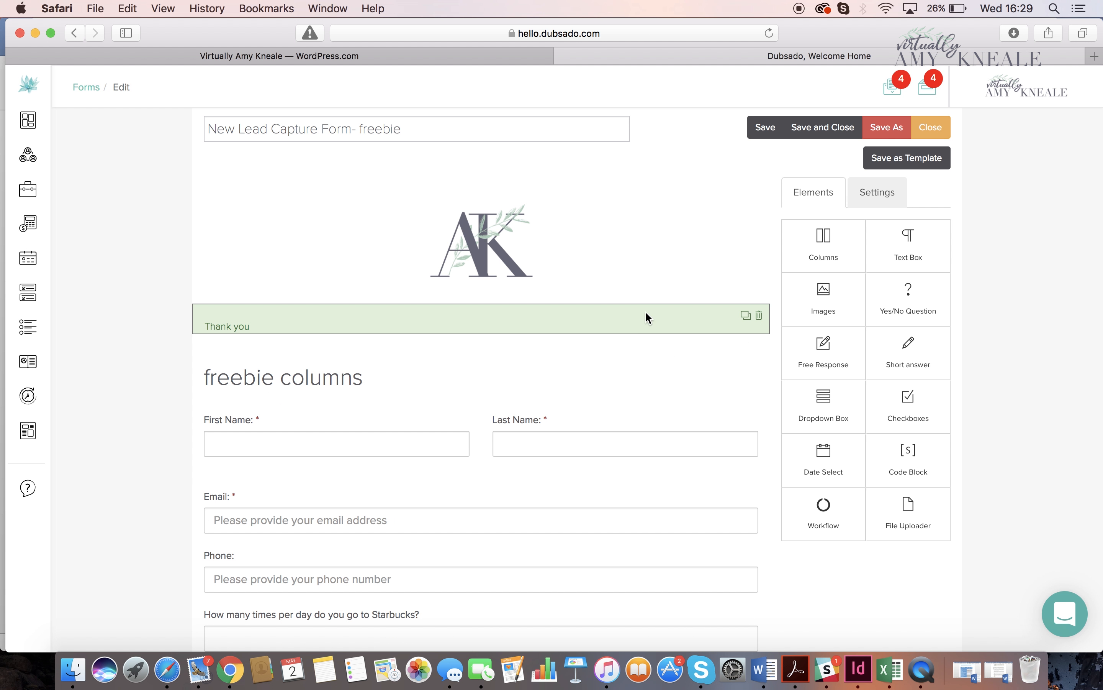
- Set the First Name field's placeholder to "please provide your first name"
scroll(816, 319, down, 1)
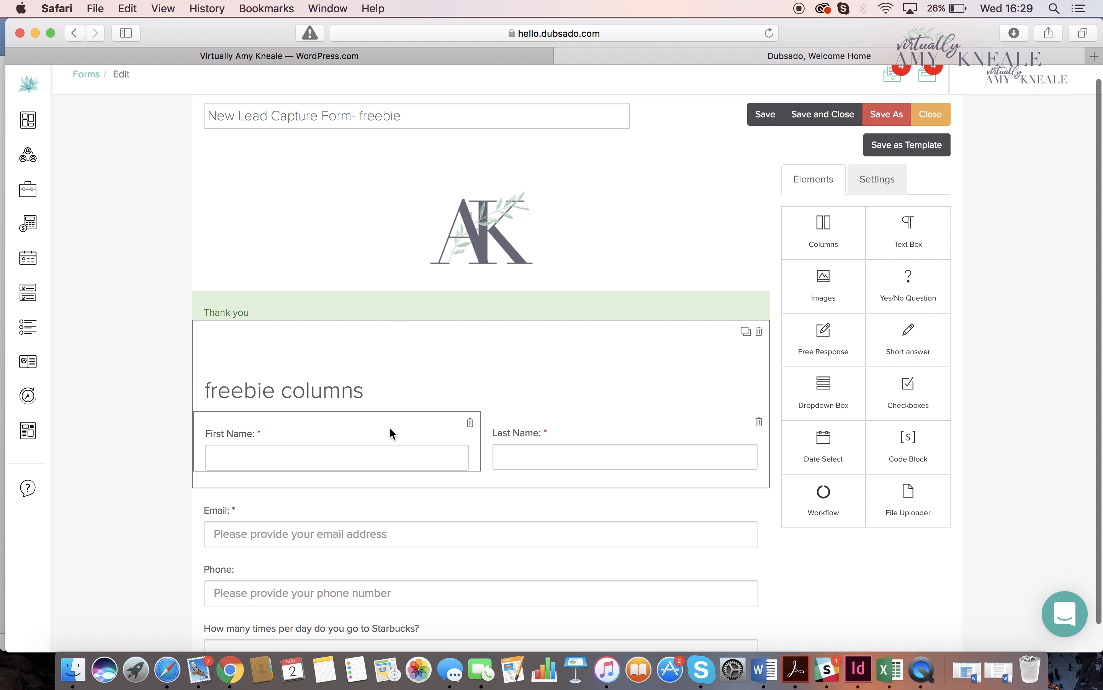
click(433, 424)
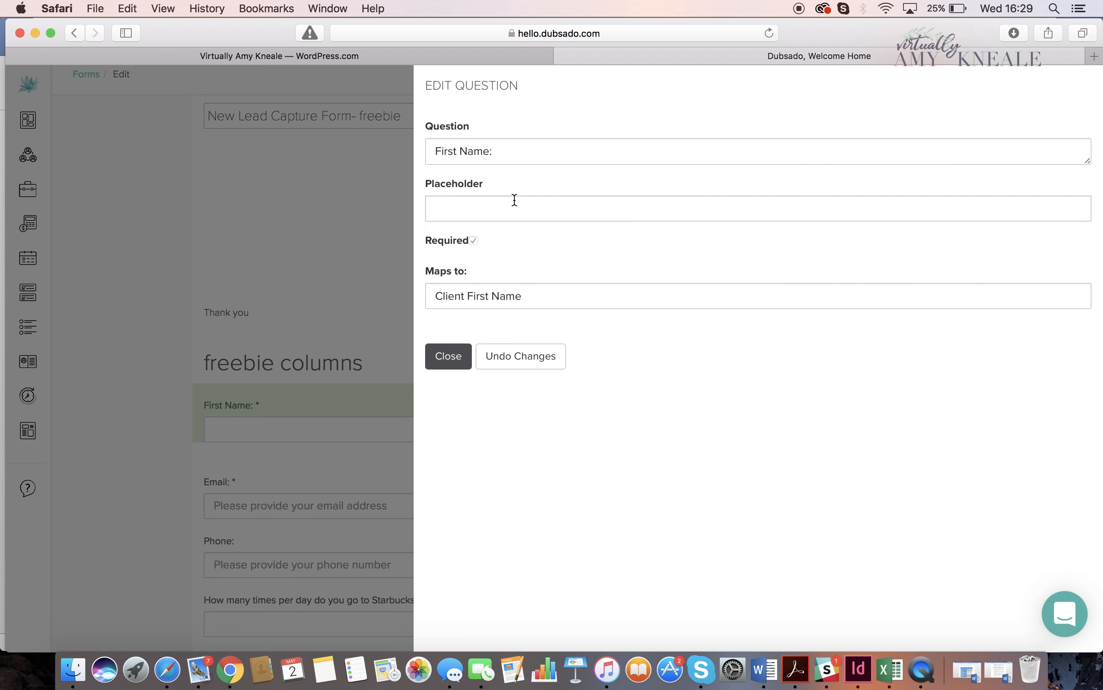
click(495, 205)
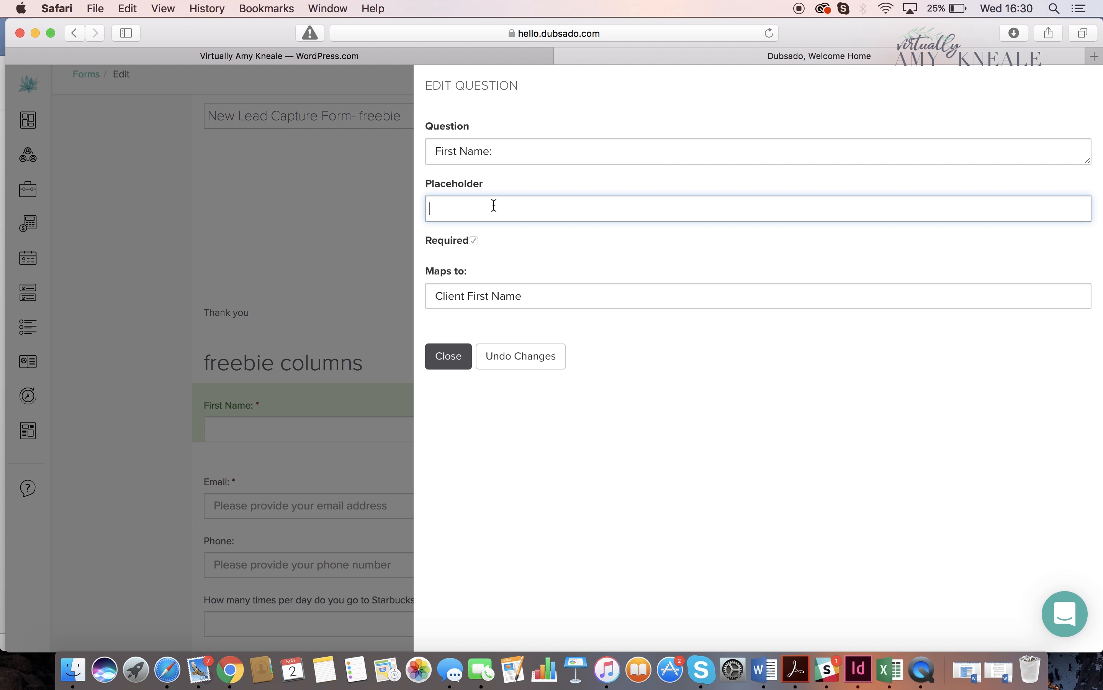
text(please provide )
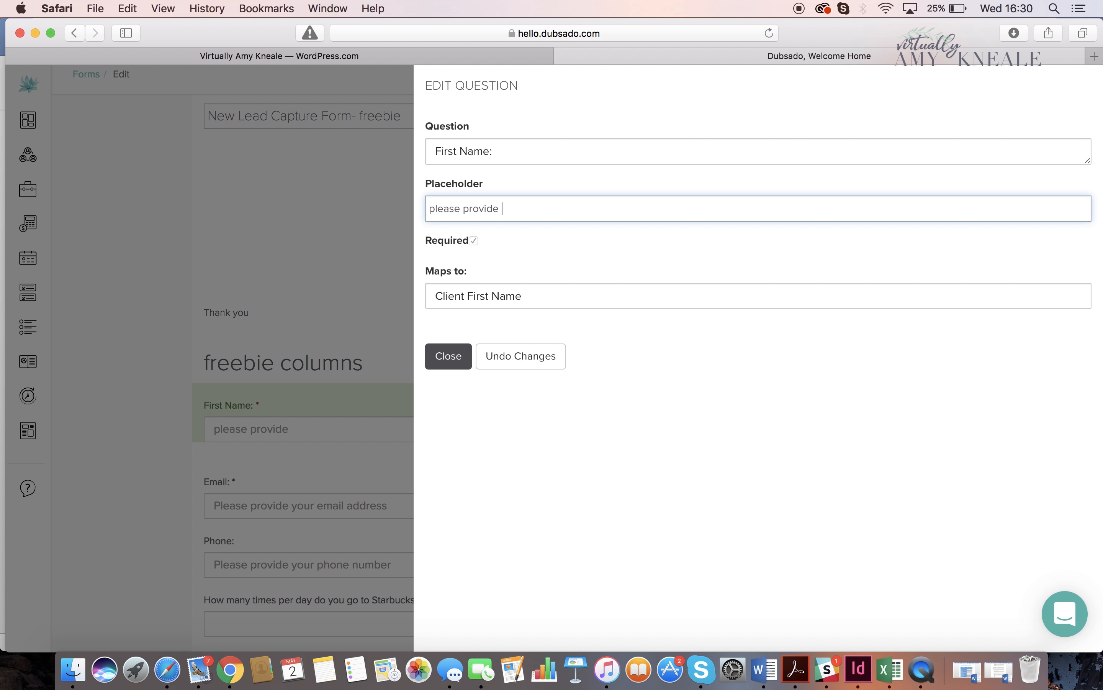
text(your first name)
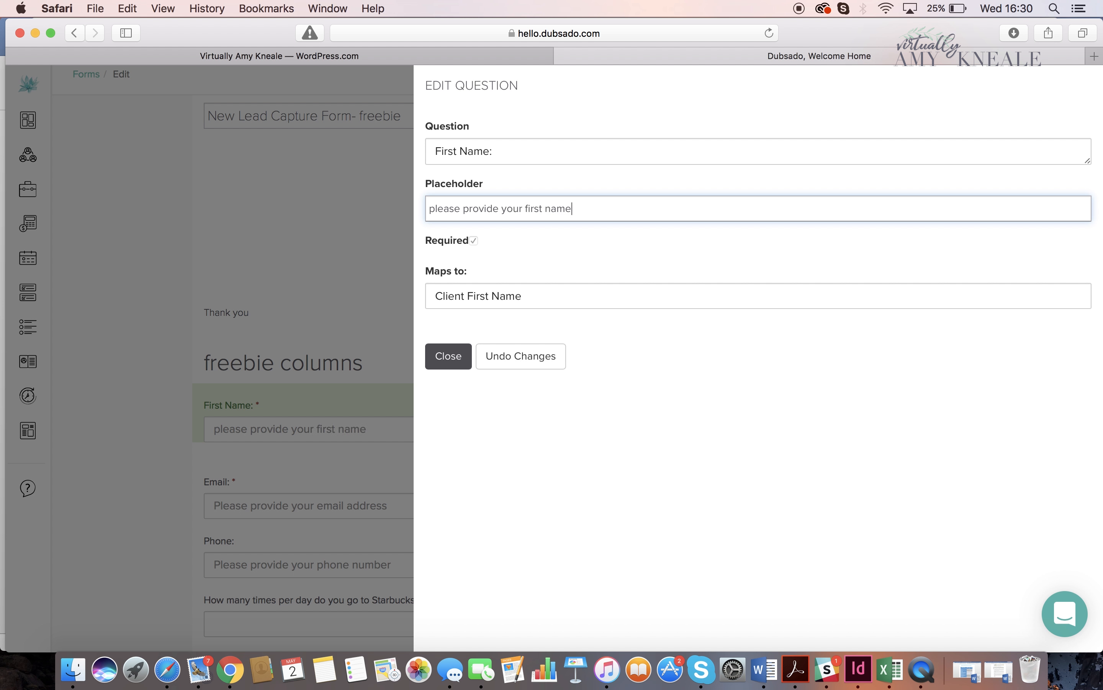
- Keep the First Name field mapped to Client First Name and close its settings
click(484, 294)
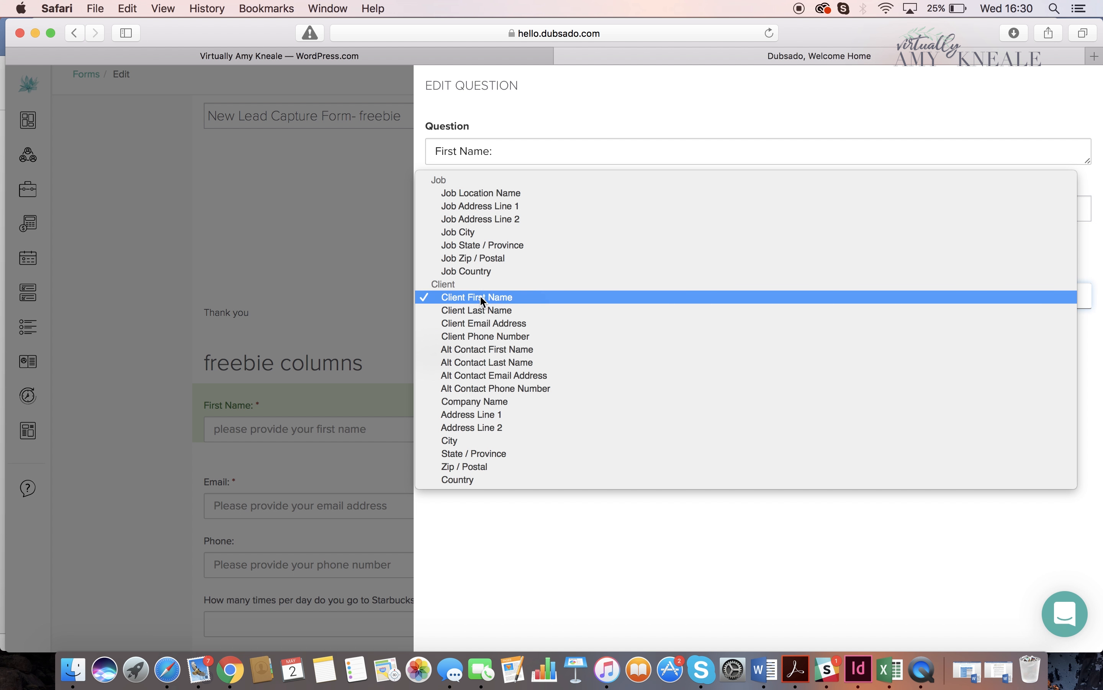
click(480, 298)
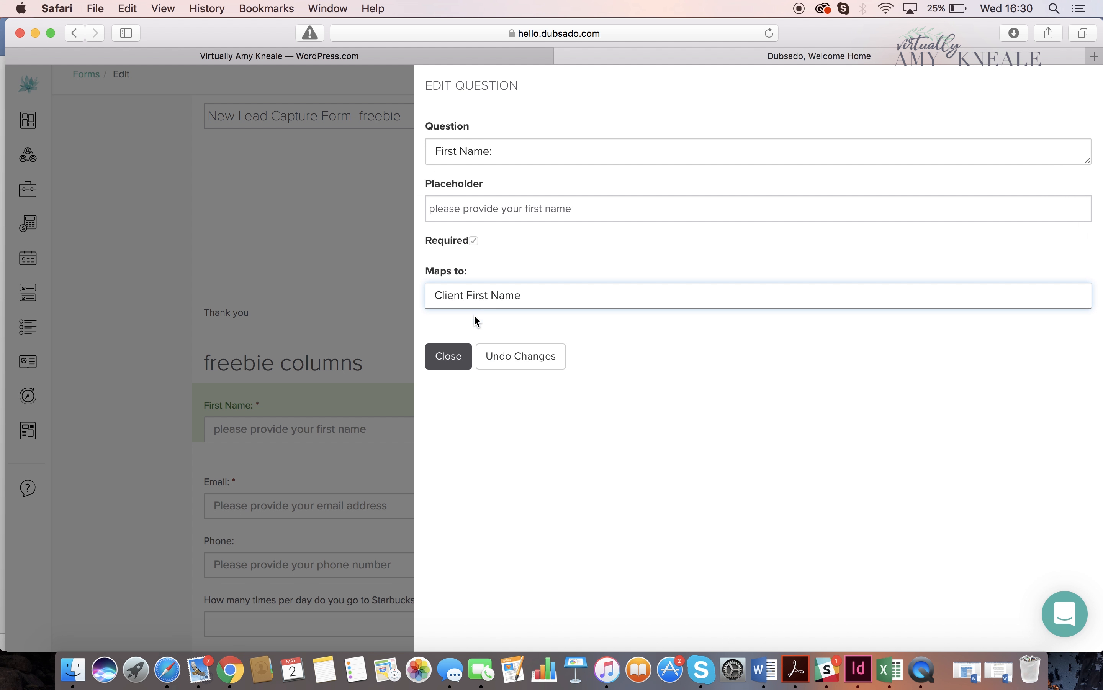
click(448, 356)
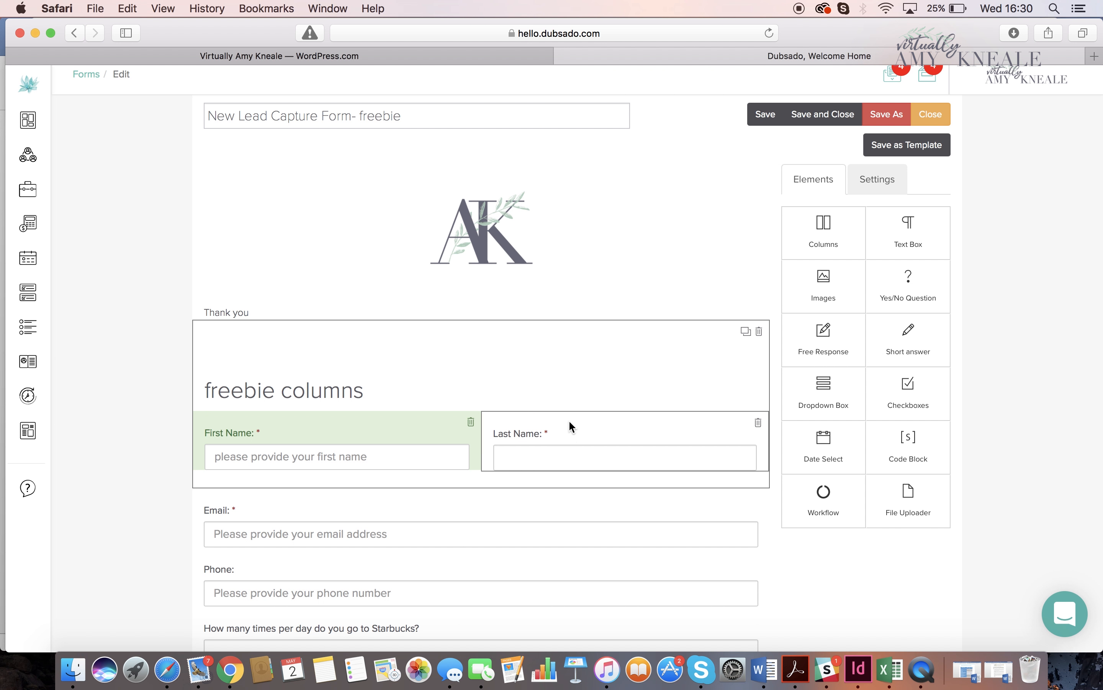
- Clear the Email field's placeholder, keep it mapped to Client Email Address and close its settings
scroll(566, 426, down, 1)
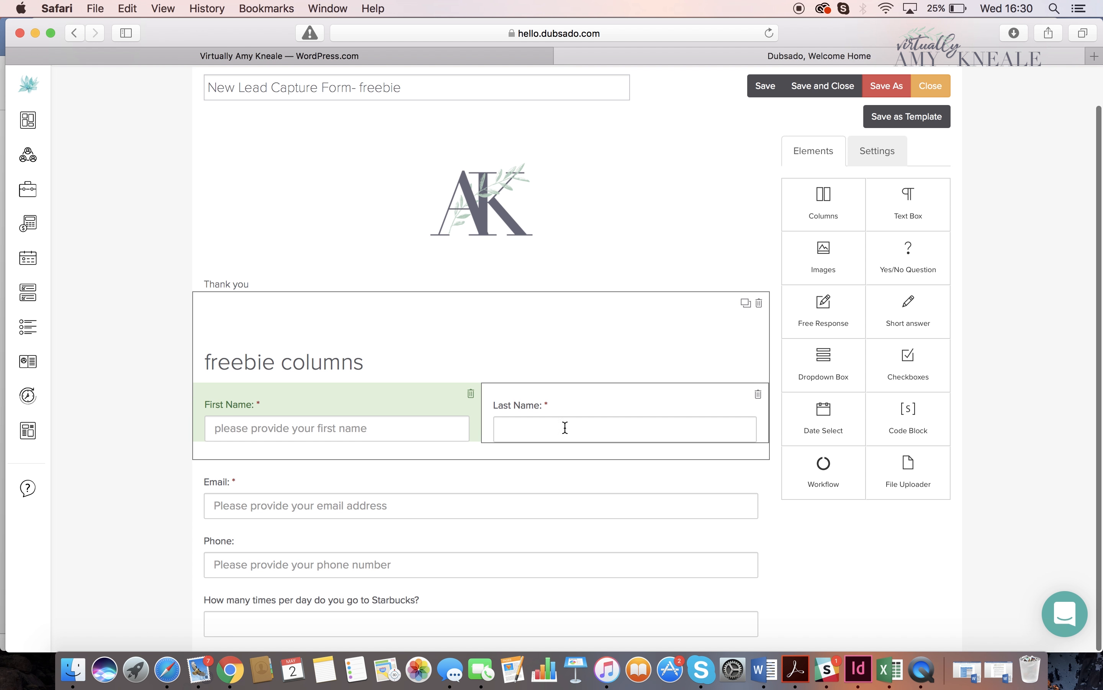
click(545, 493)
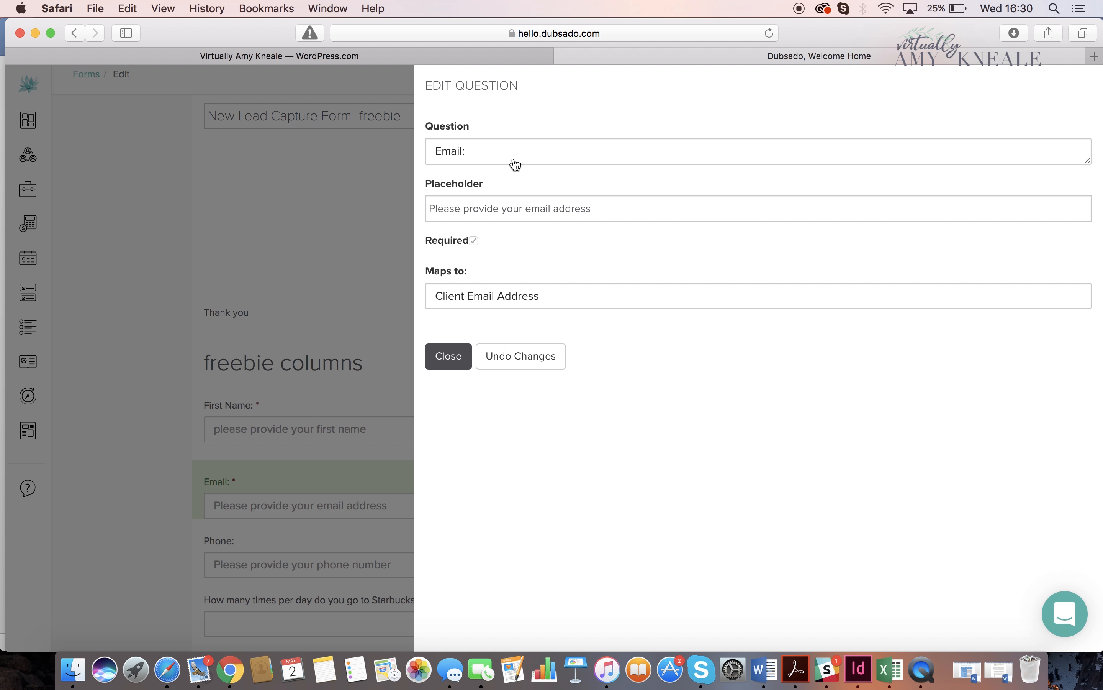
drag(618, 206, 401, 215)
key(BackSpace)
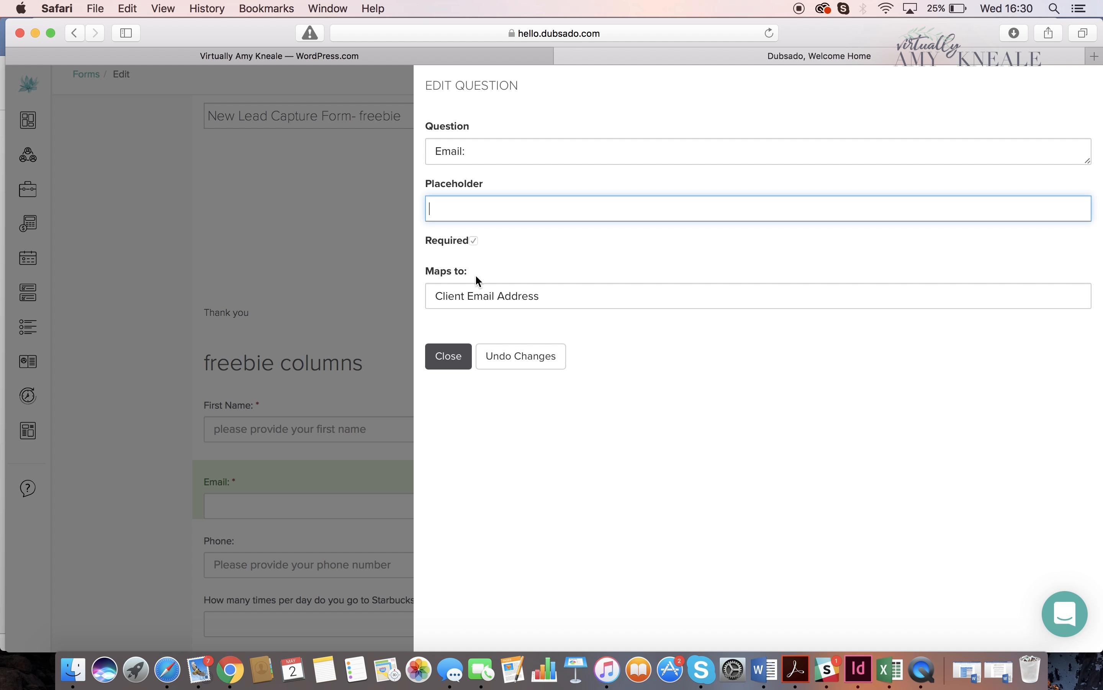
click(471, 288)
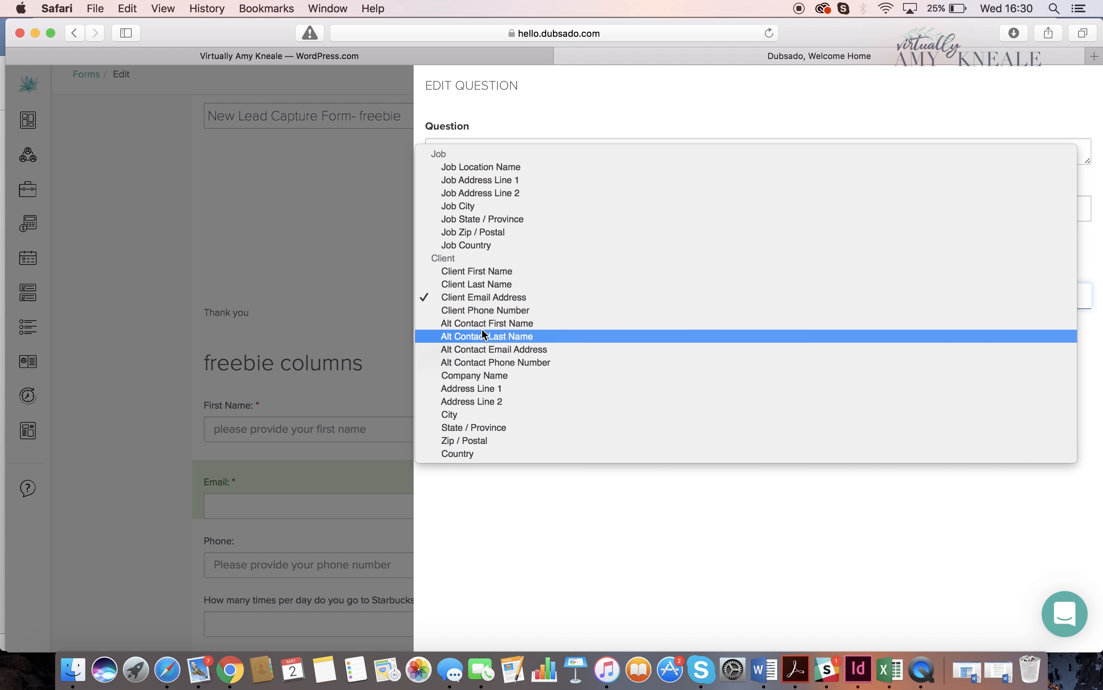
click(481, 302)
click(451, 358)
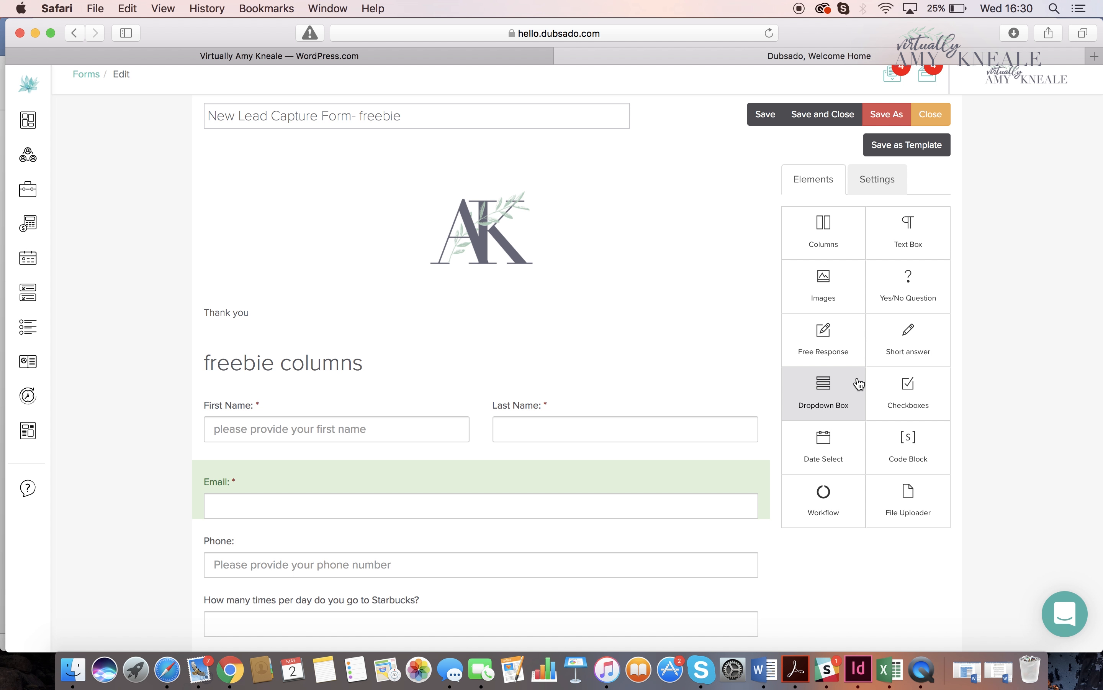
- Insert a short answer element between the Email and Phone fields and open its settings
scroll(603, 495, down, 1)
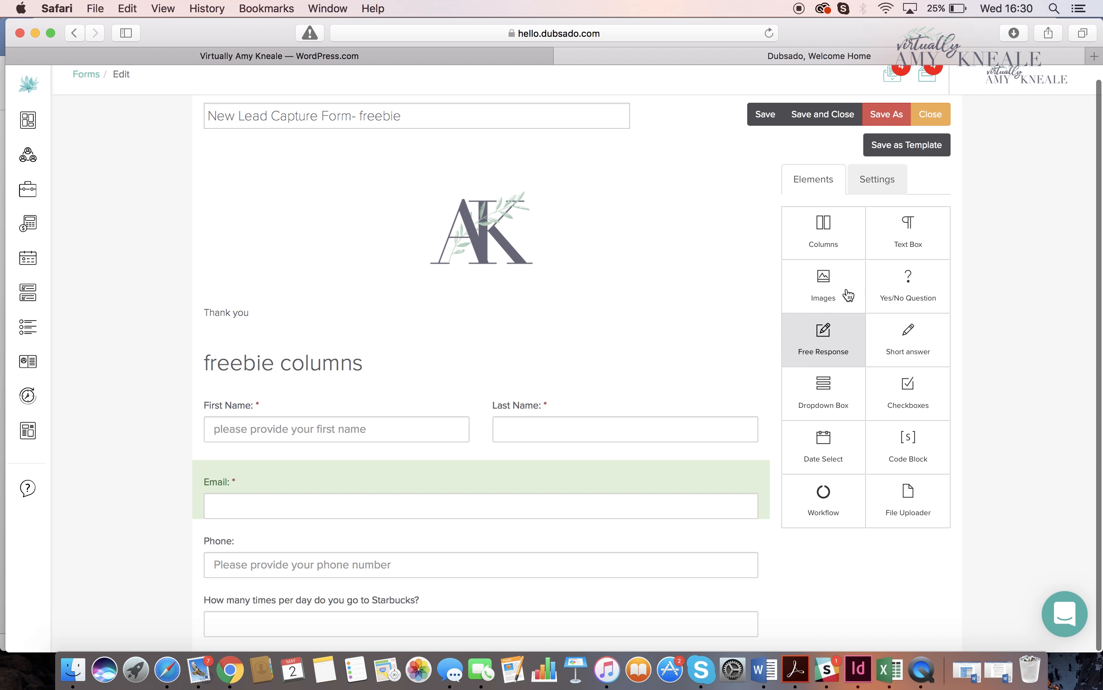
drag(924, 347, 532, 541)
click(519, 548)
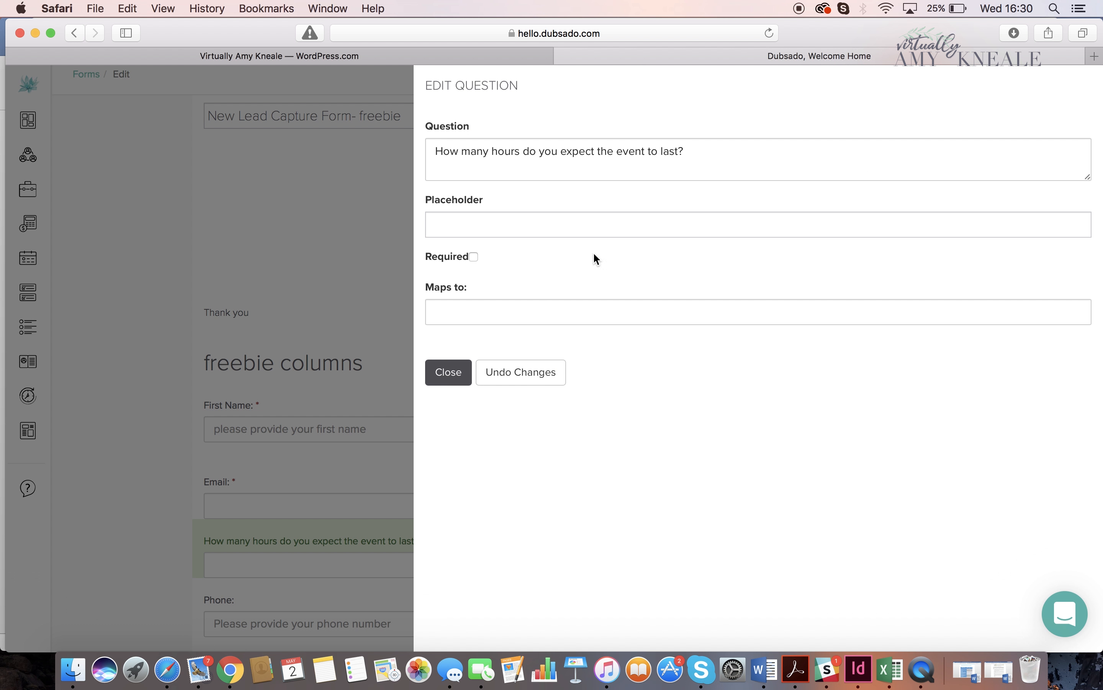
- Replace the new short answer's sample question with "Please prove your address"
drag(720, 155, 425, 146)
key(BackSpace)
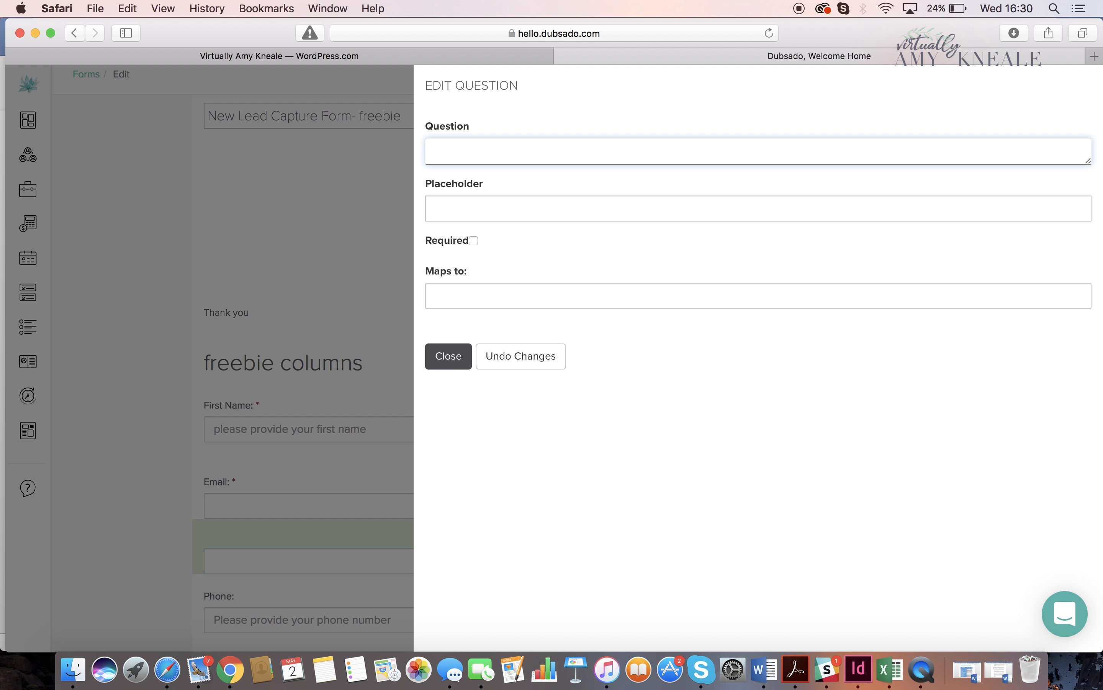
text(P)
key(BackSpace)
key(BackSpace)
text(Please proive)
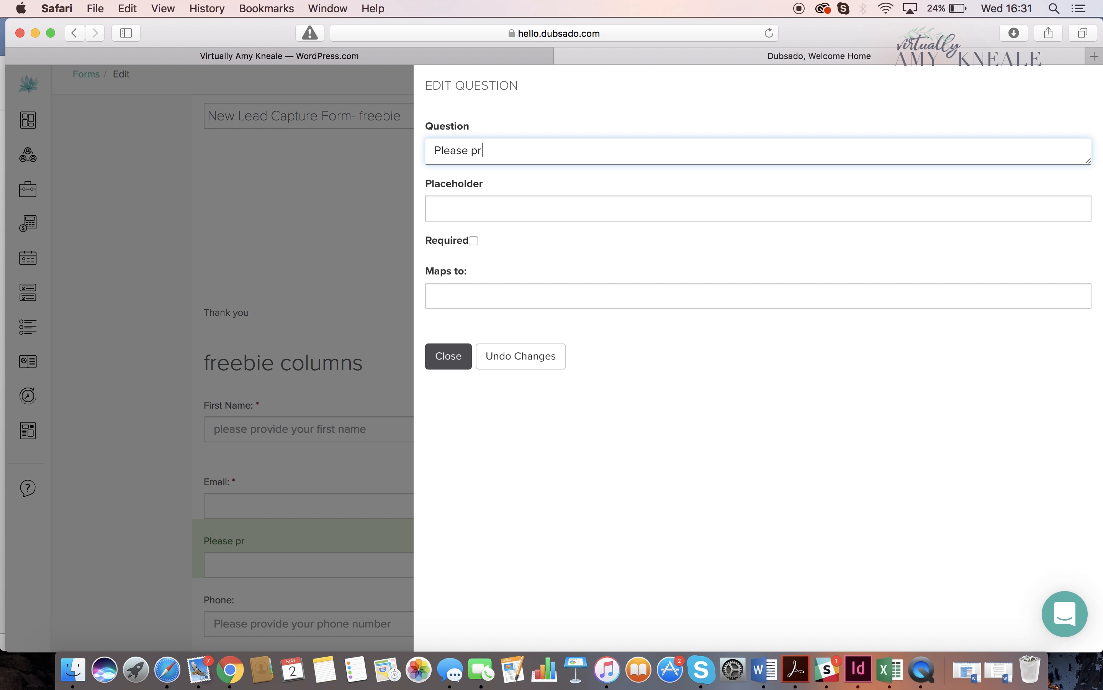
key(BackSpace)
key(BackSpace)
key(BackSpace)
text(ve your adr)
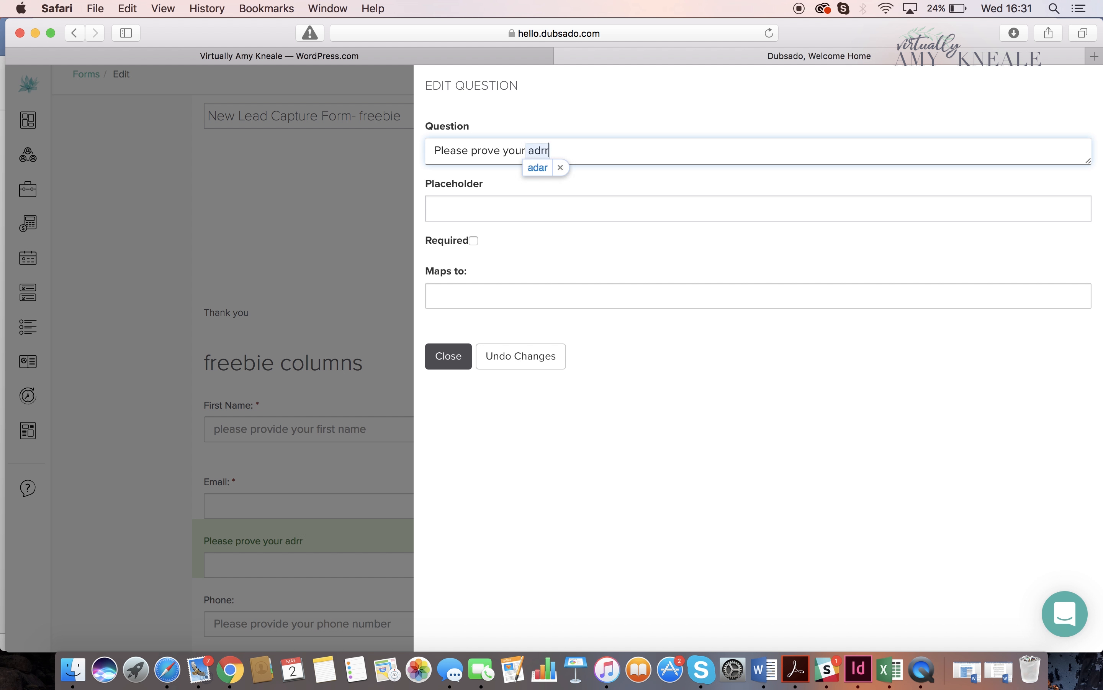
key(BackSpace)
text(dress)
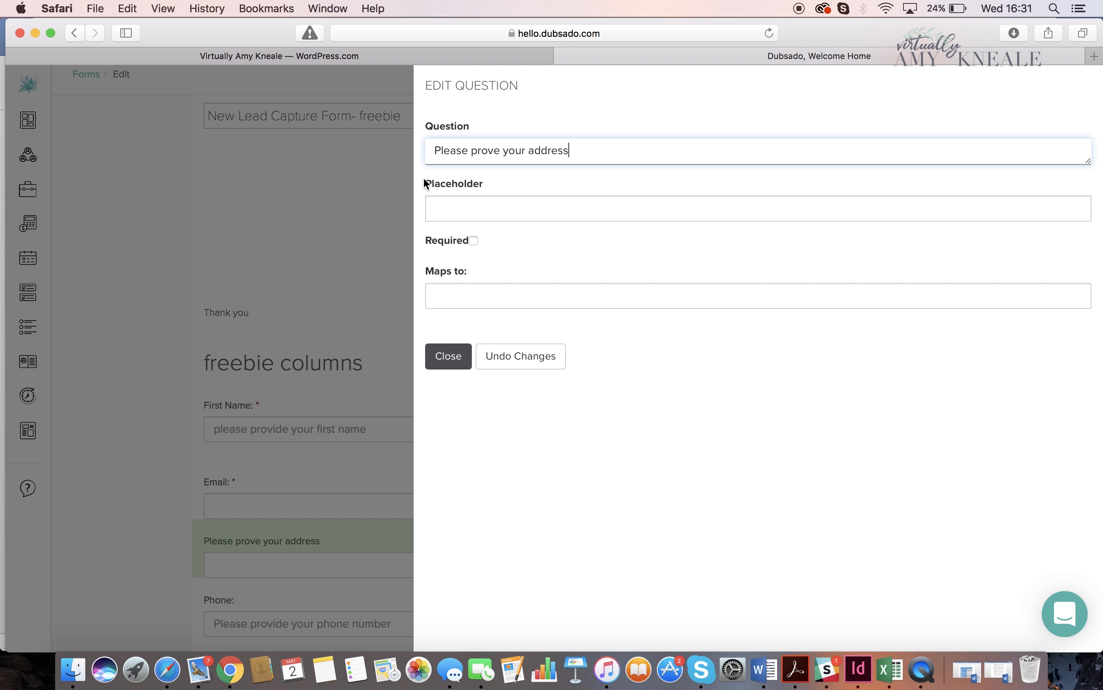
- Make the address question required, map it to Address Line 1 and close its settings
click(468, 209)
click(473, 241)
click(468, 307)
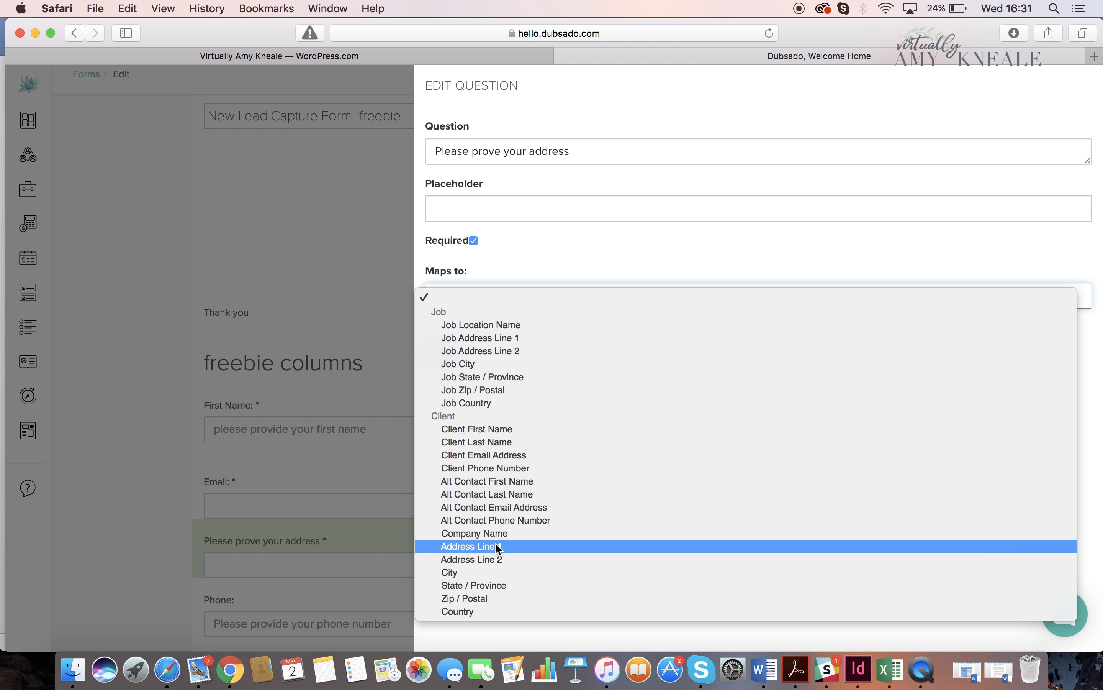
click(465, 546)
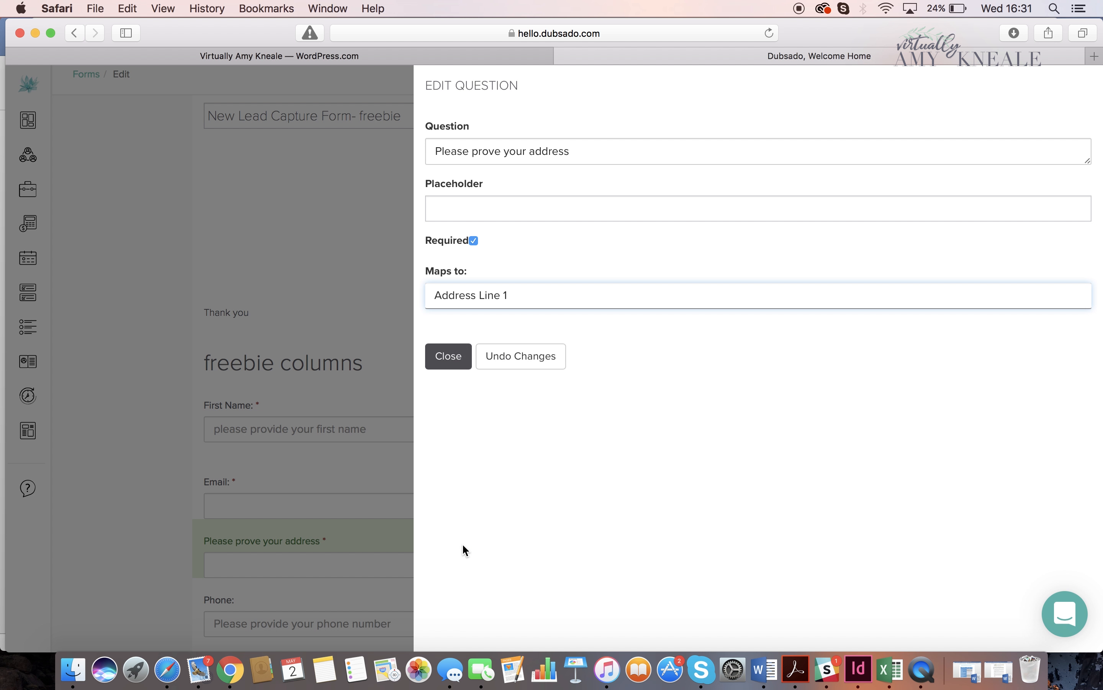
click(451, 357)
- Correct the address question's wording to "Please provide your address" and close its settings
scroll(432, 537, down, 2)
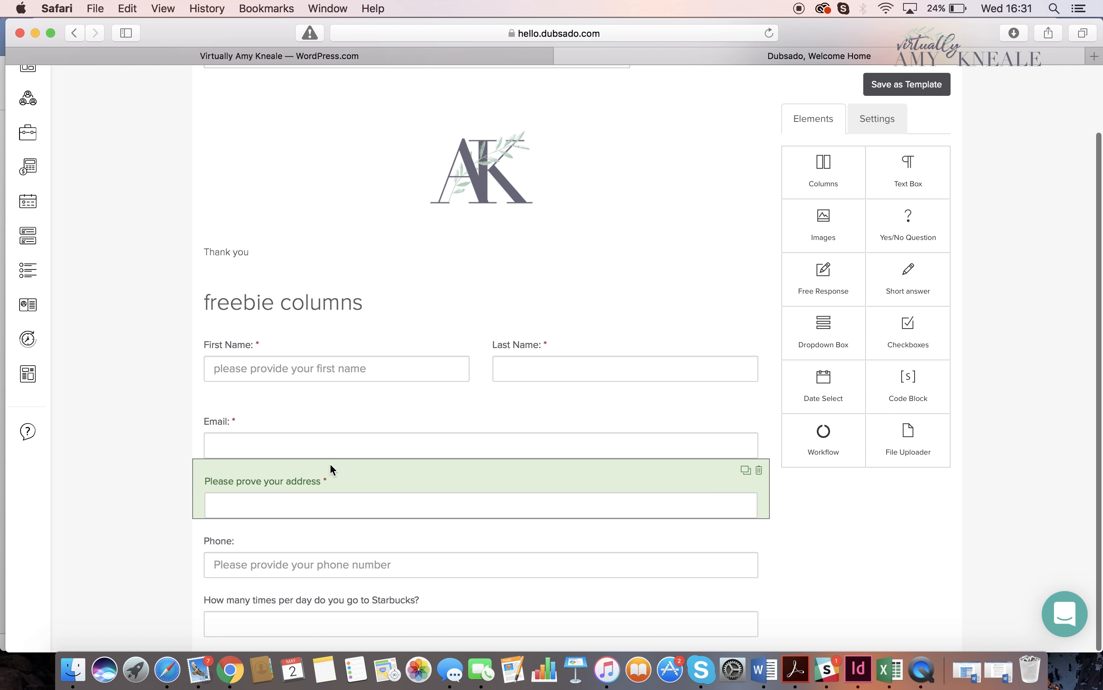
click(329, 465)
click(504, 155)
key(BackSpace)
text(ide your address)
click(461, 348)
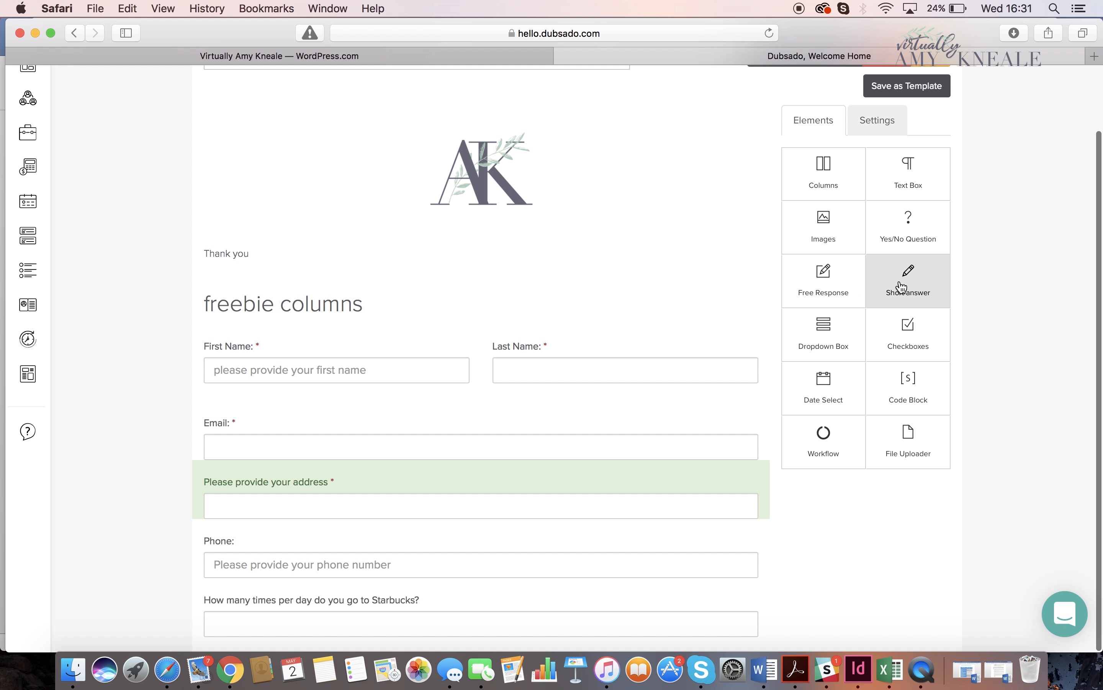
- Add a short answer between the address question and Phone, and change its question to "Please provide your company name"
drag(906, 287, 479, 565)
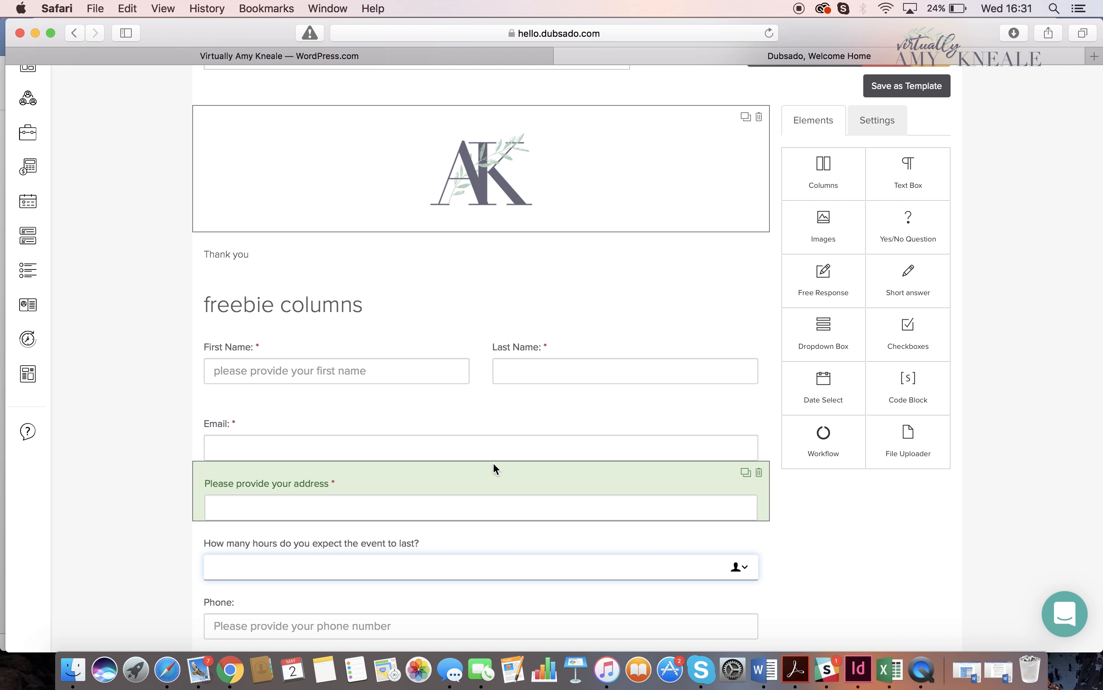
click(473, 543)
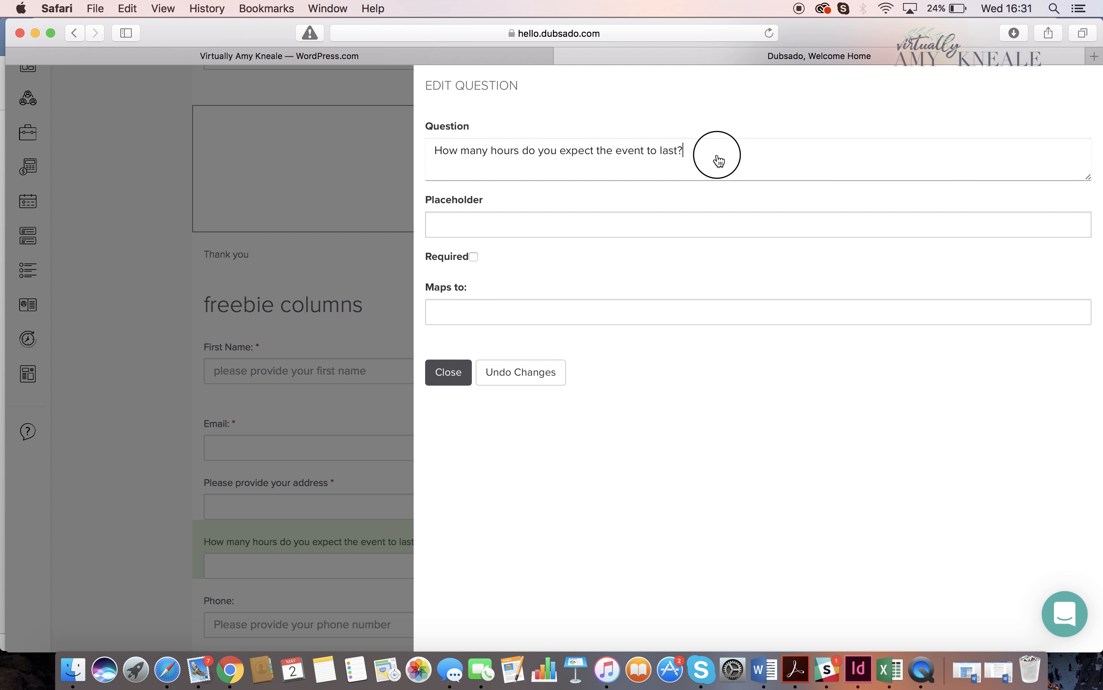
drag(714, 158, 433, 138)
key(BackSpace)
text(Plea)
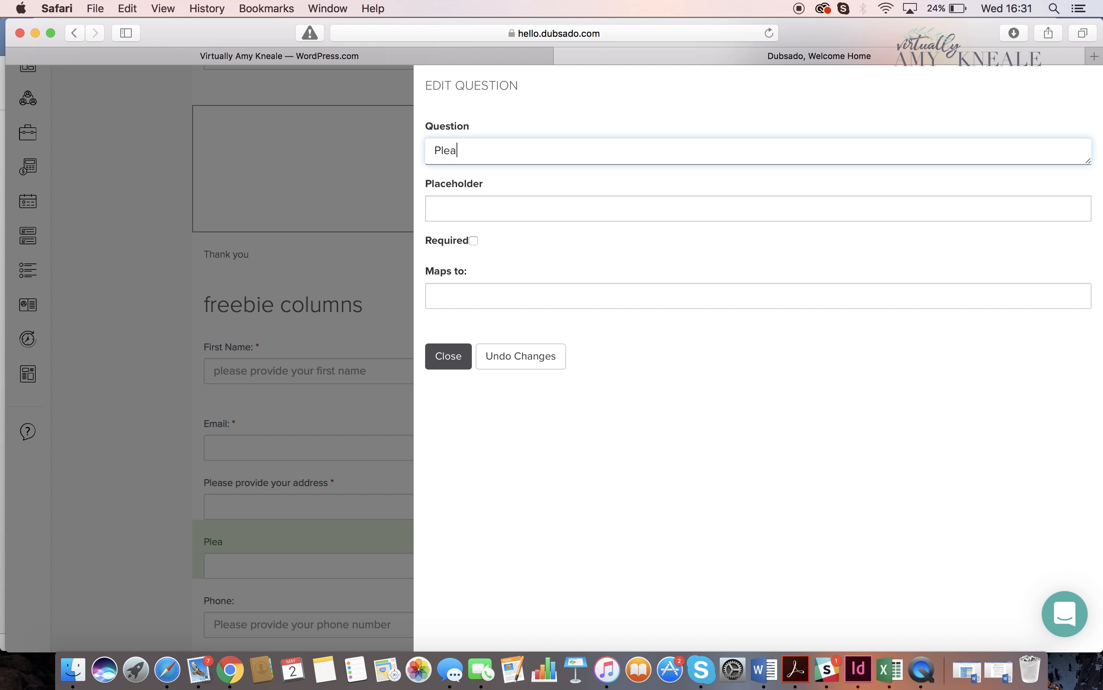
text(se provide your )
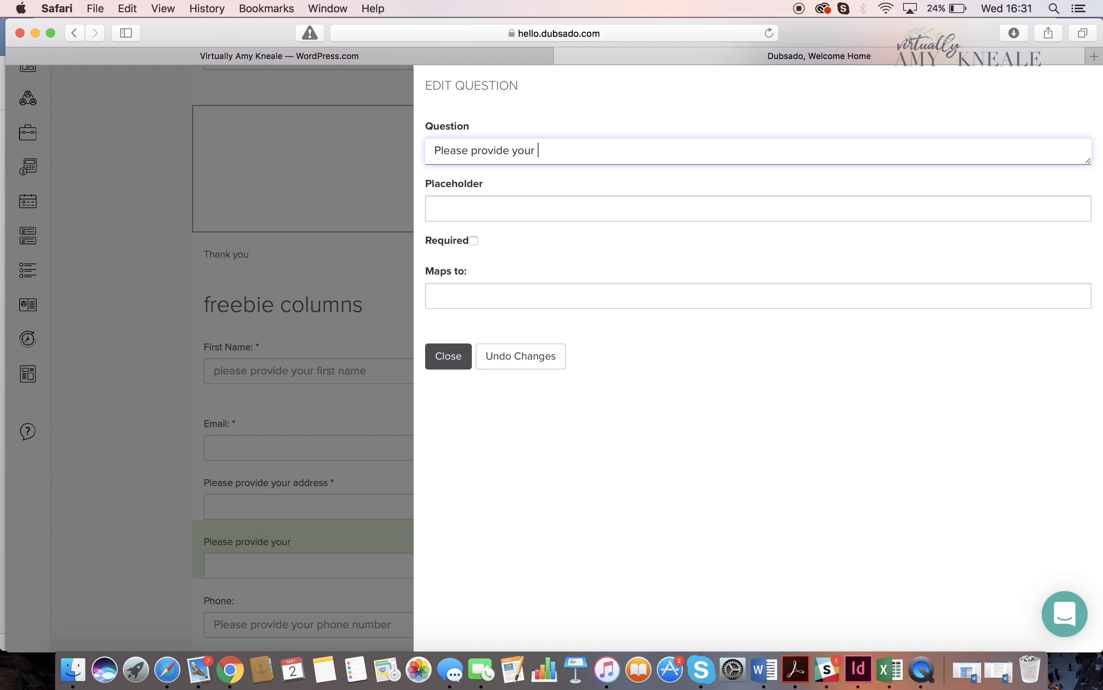
text(company name)
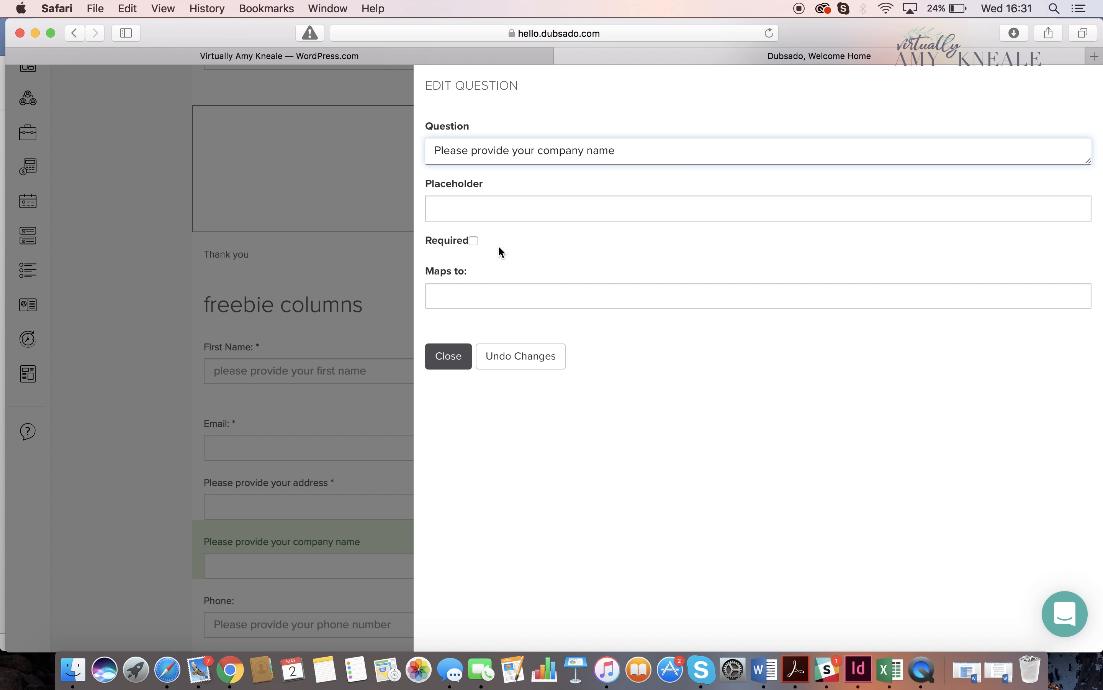
- Map the company name question to Company Name, make it required and close its settings
click(531, 296)
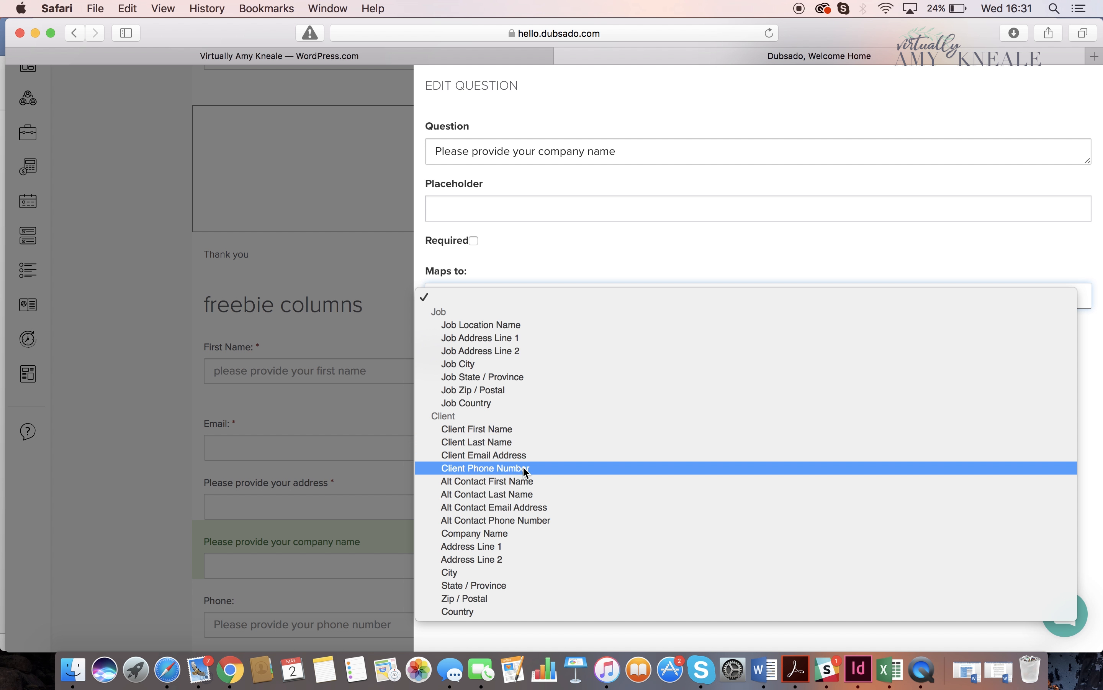
click(501, 532)
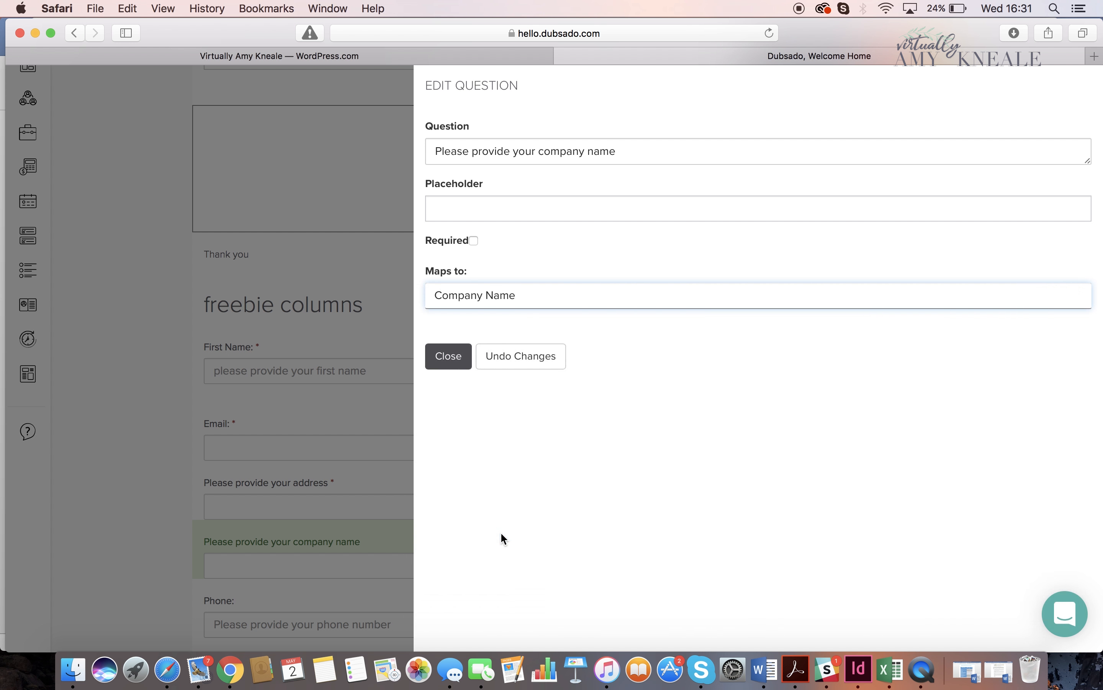
click(475, 241)
click(463, 359)
- Add a free response element directly below Phone and change its question to "What are your current SM Struggles?"
scroll(858, 559, down, 3)
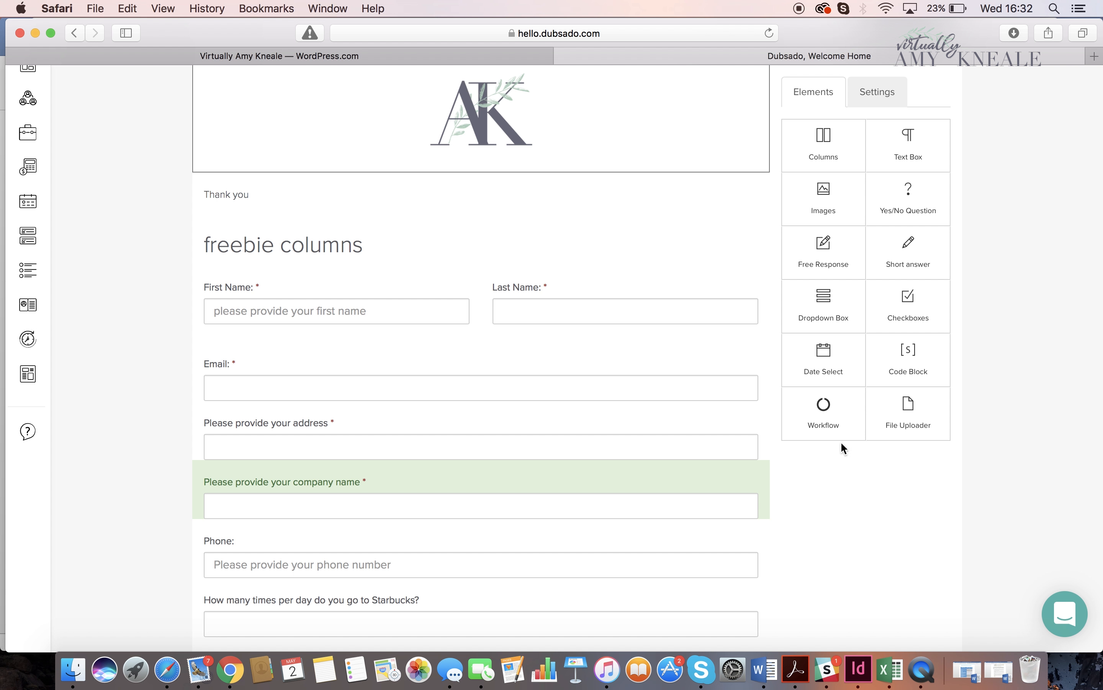
drag(840, 244, 702, 601)
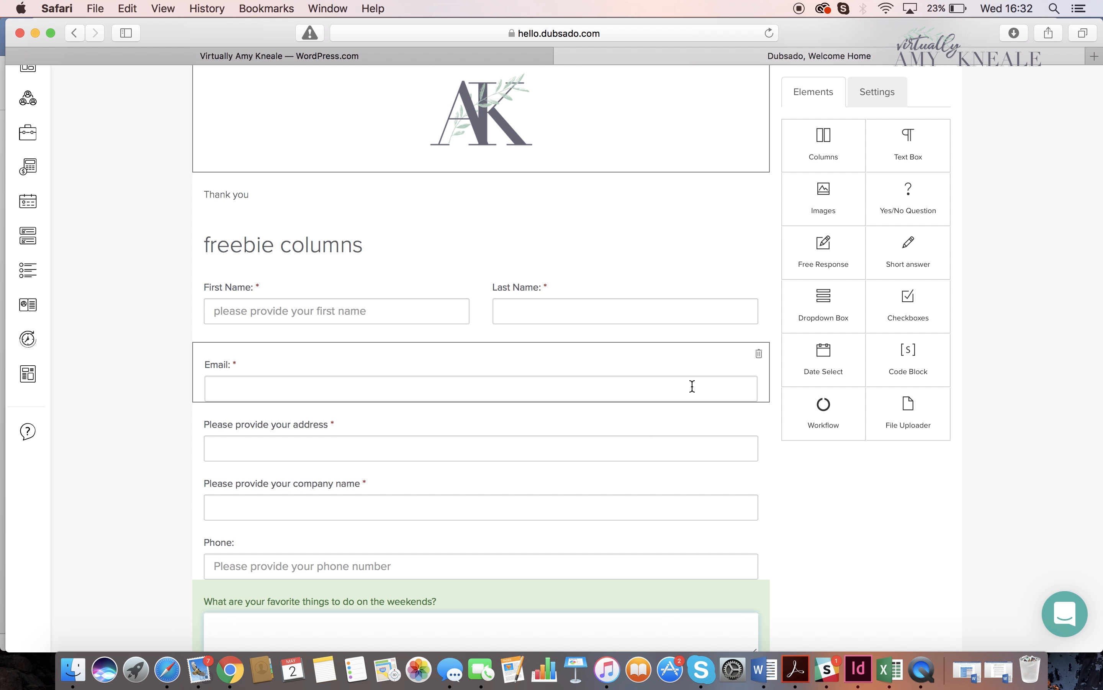
click(603, 589)
click(707, 155)
drag(706, 155, 405, 139)
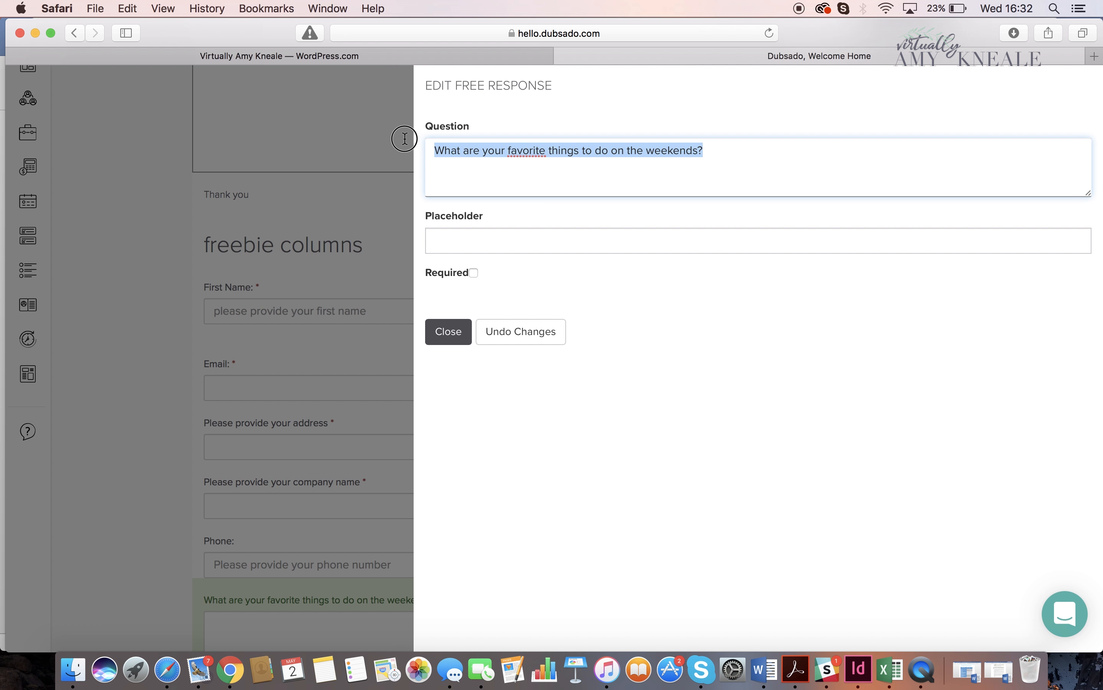
key(BackSpace)
text(W)
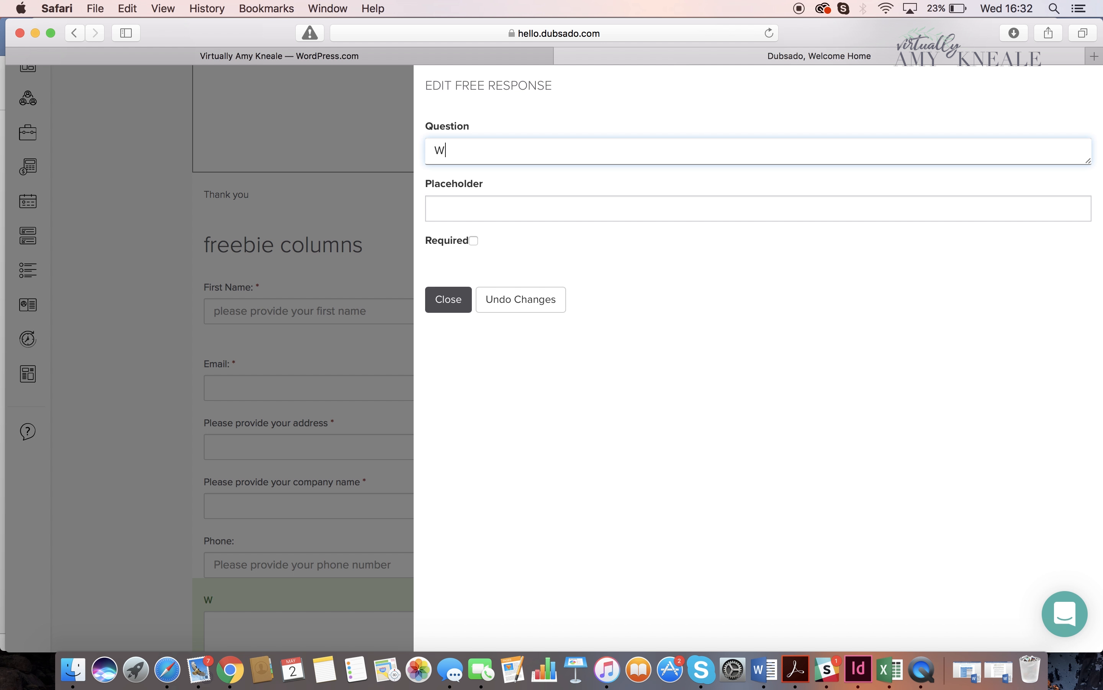
text(hat are your currentl)
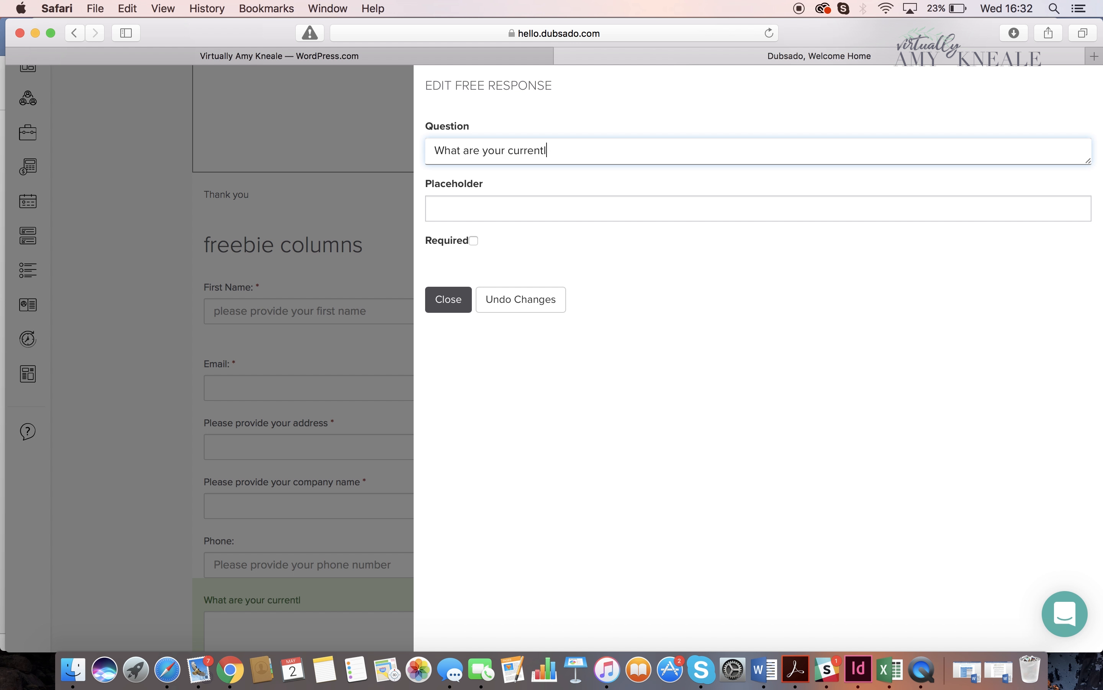
text(ySM Struggles?)
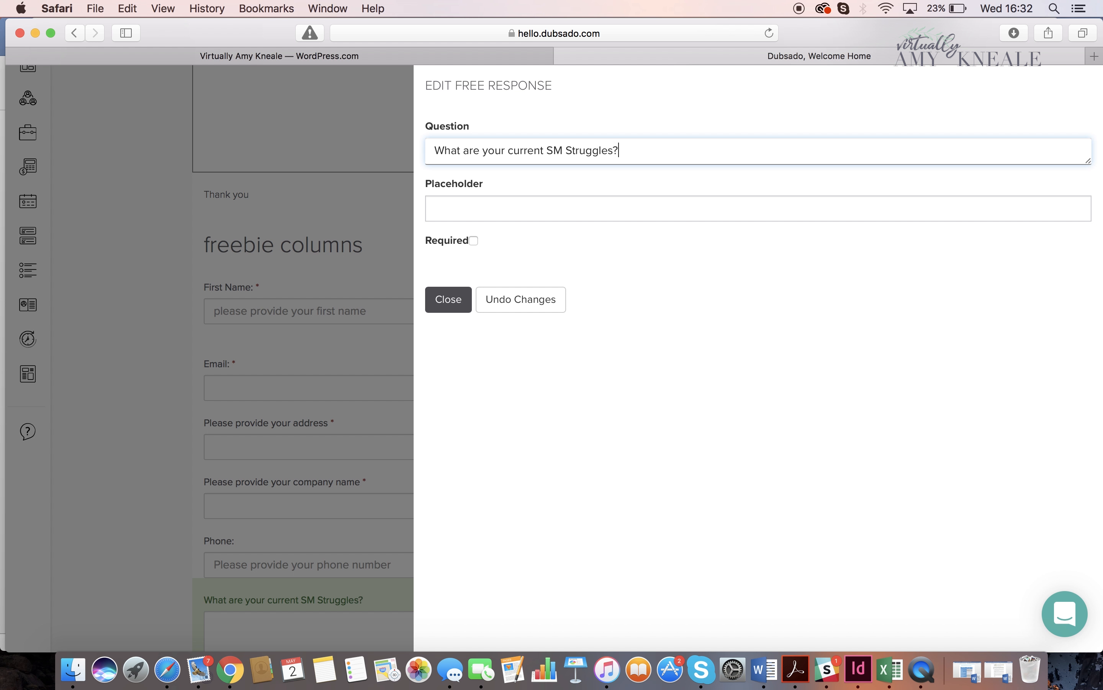
- Make the free response question required and close its settings
click(475, 232)
click(474, 240)
click(458, 299)
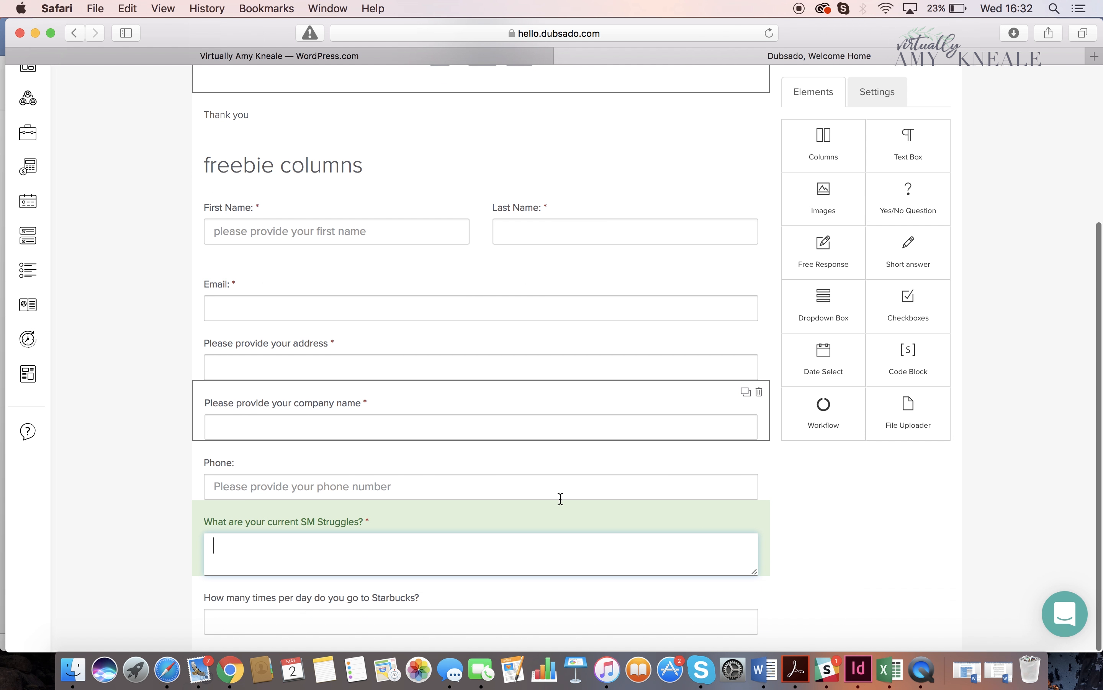
click(804, 542)
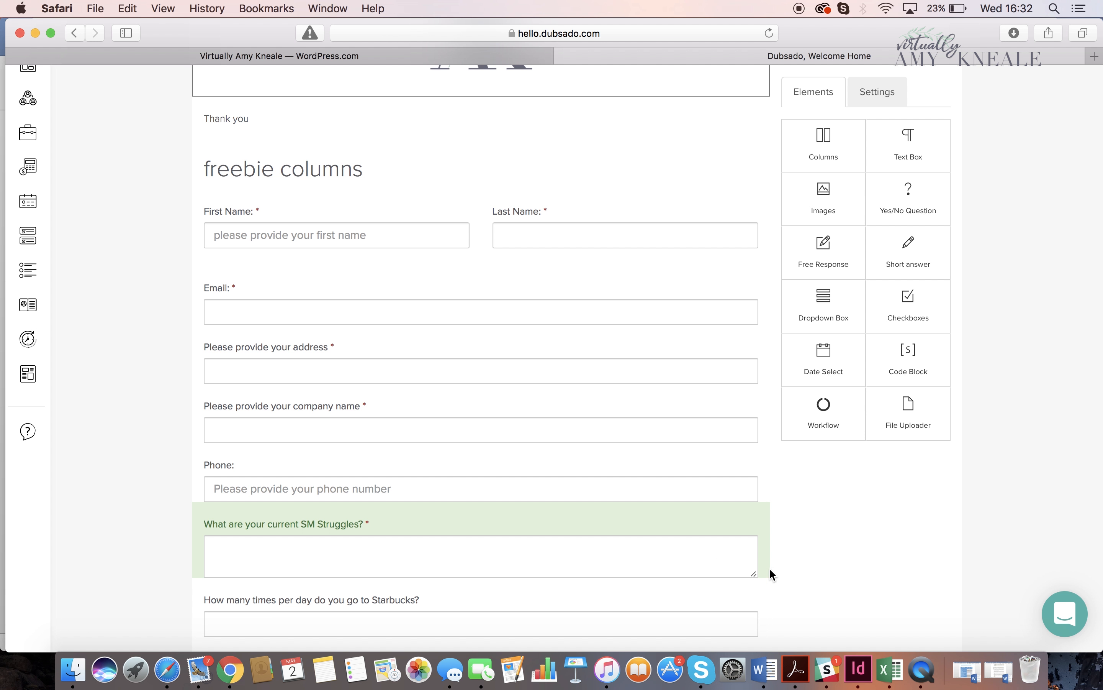
- Add a dropdown box directly below Phone and change its question to "How many SM posts would you like a day"
scroll(763, 582, up, 3)
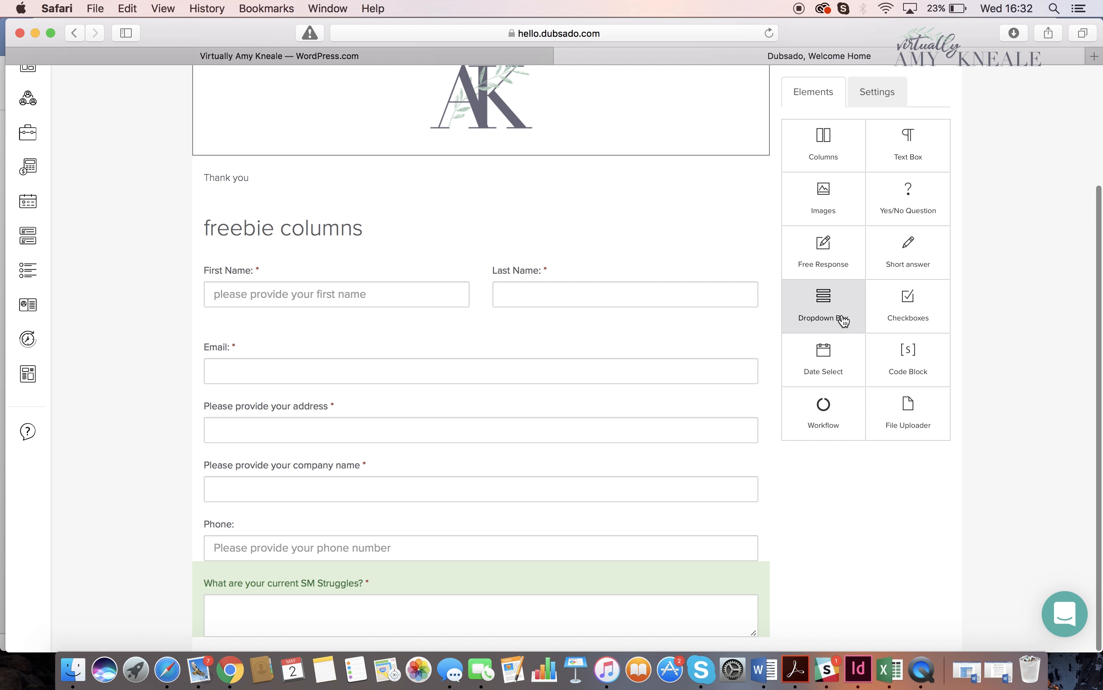
drag(844, 321, 682, 594)
click(677, 584)
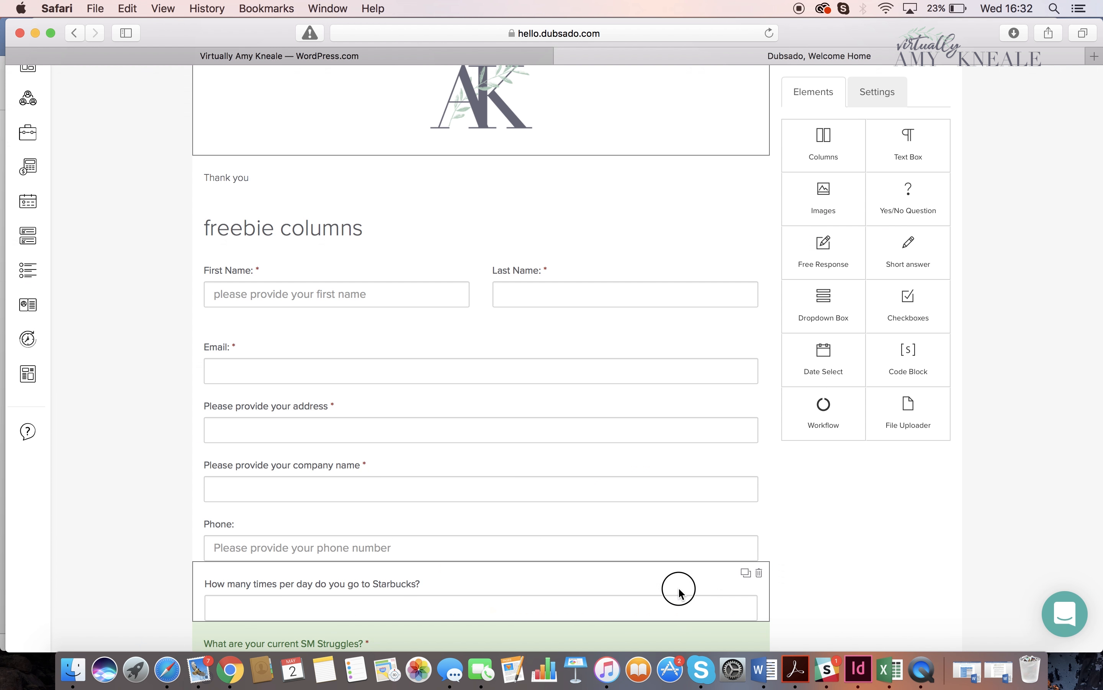
drag(708, 157, 436, 155)
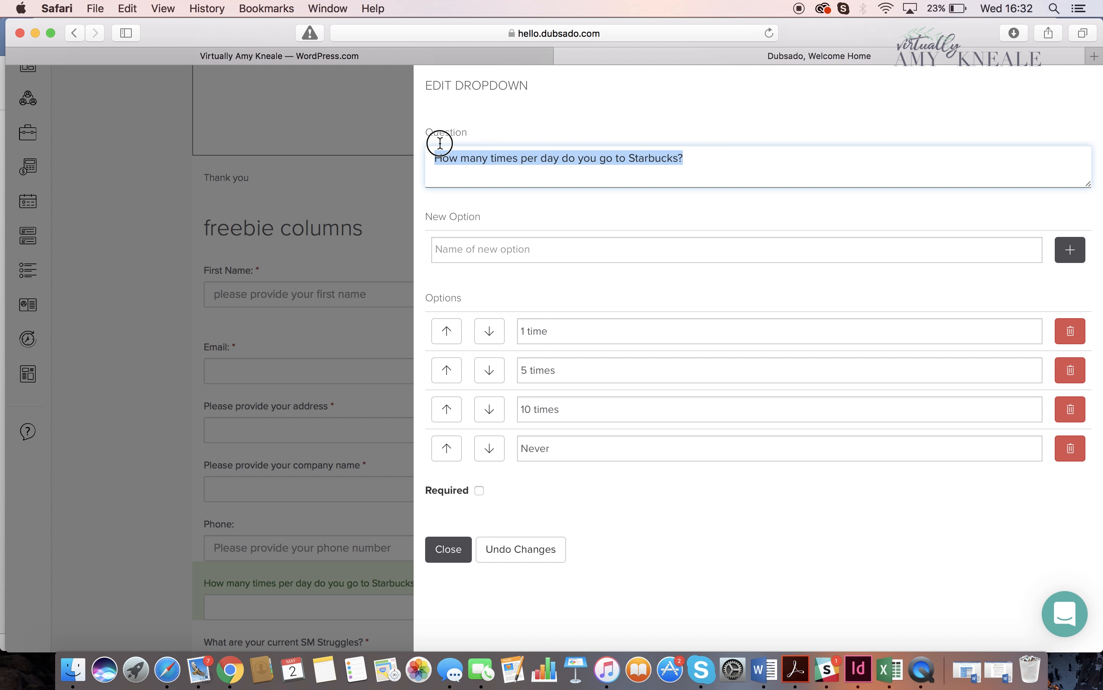
key(BackSpace)
text(Ho)
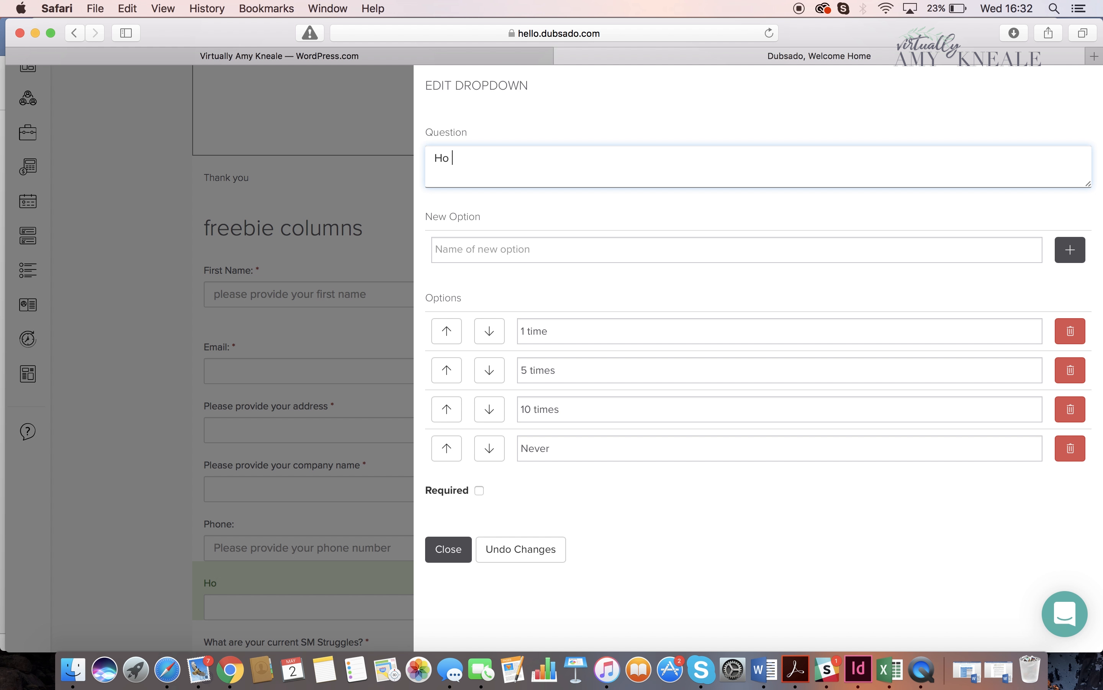
text(w many SM po)
key(BackSpace)
key(BackSpace)
key(BackSpace)
text(posts would you like a day)
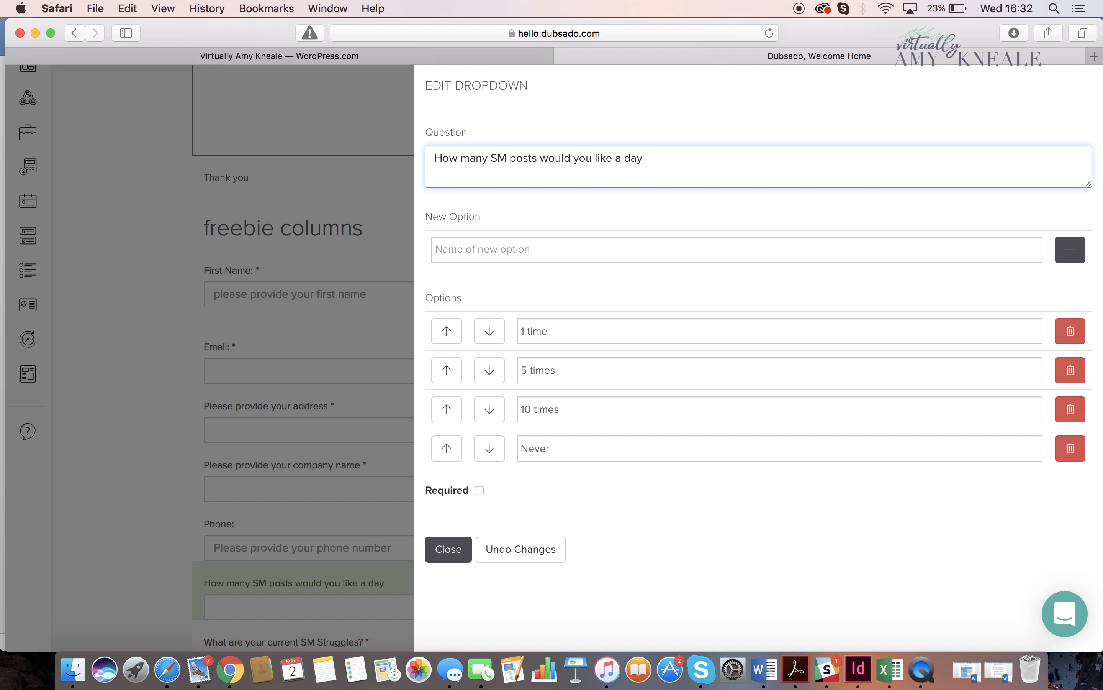
- Enter "SM posts" as a new option name for the dropdown and close its settings
click(652, 333)
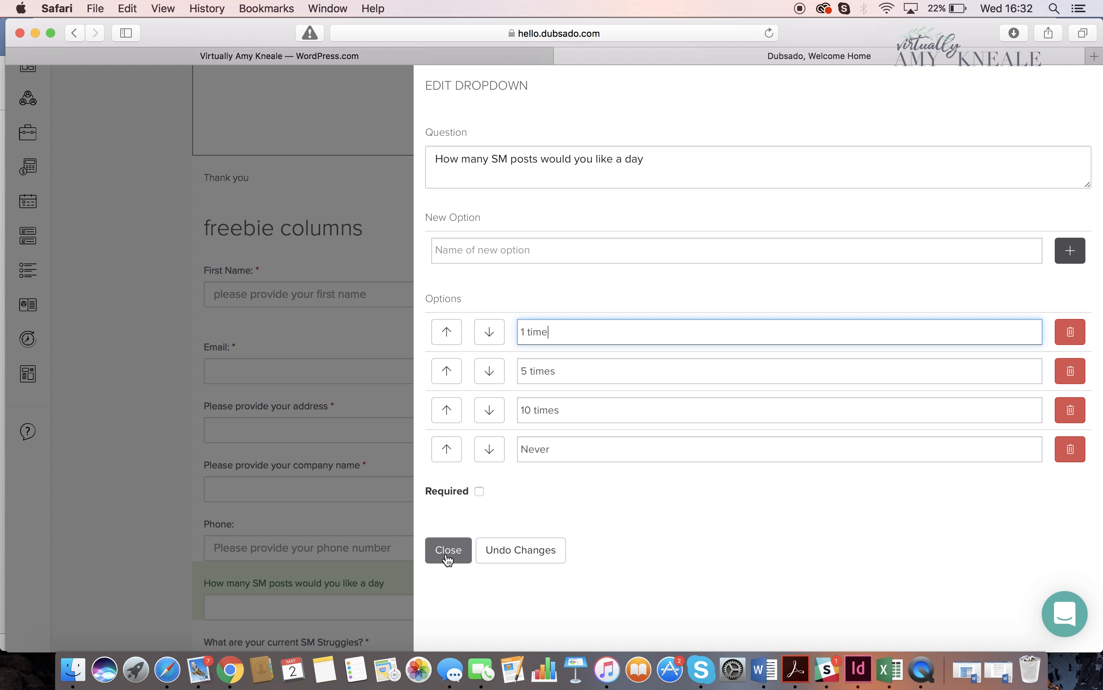
click(566, 247)
text(SM)
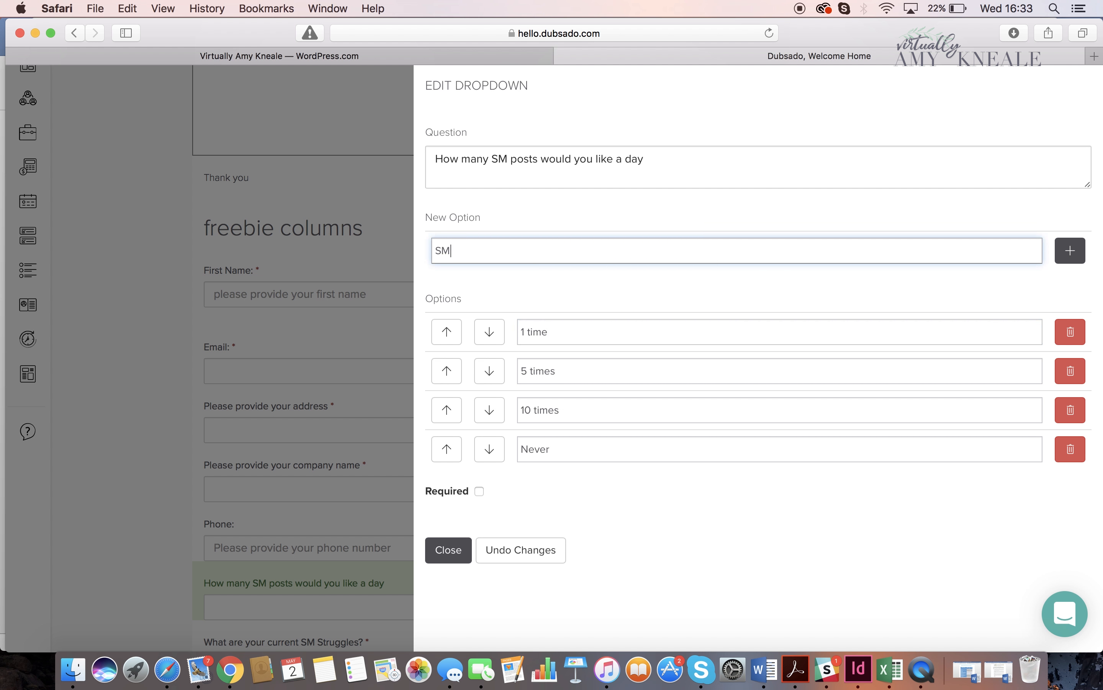
text( posts)
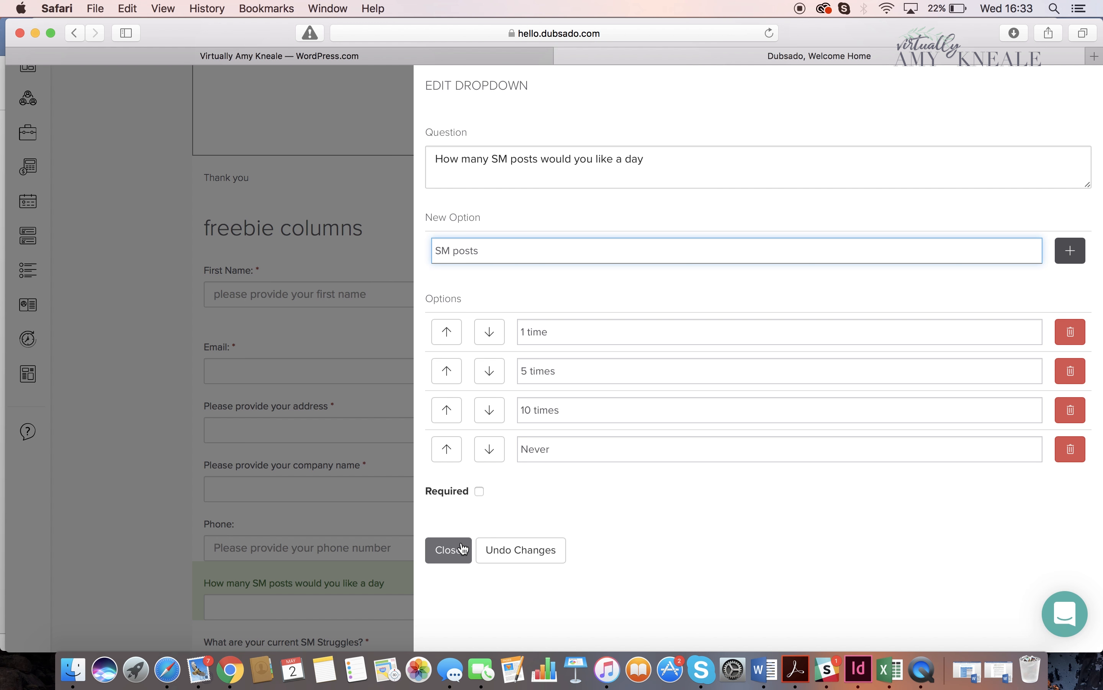
click(449, 549)
- Examine the choices offered by the dropdown question on the form
click(445, 605)
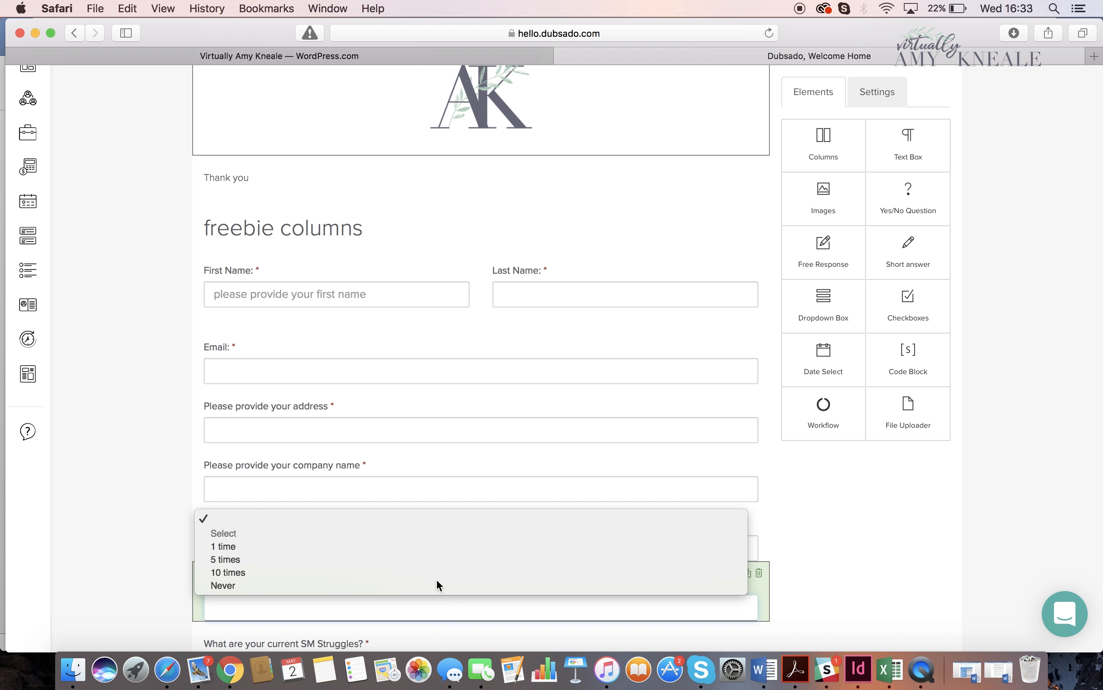
click(874, 543)
click(454, 554)
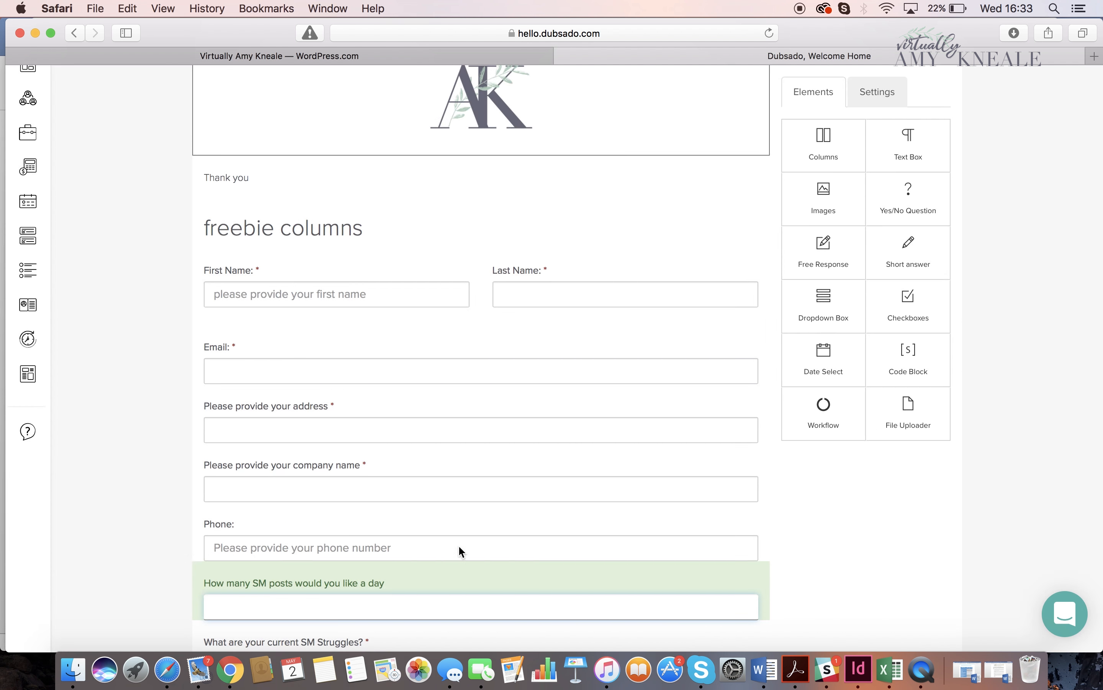
- Add a checkboxes element directly below Phone and rename its three options to Instagram, Pinterest and Facebook
drag(924, 314, 594, 594)
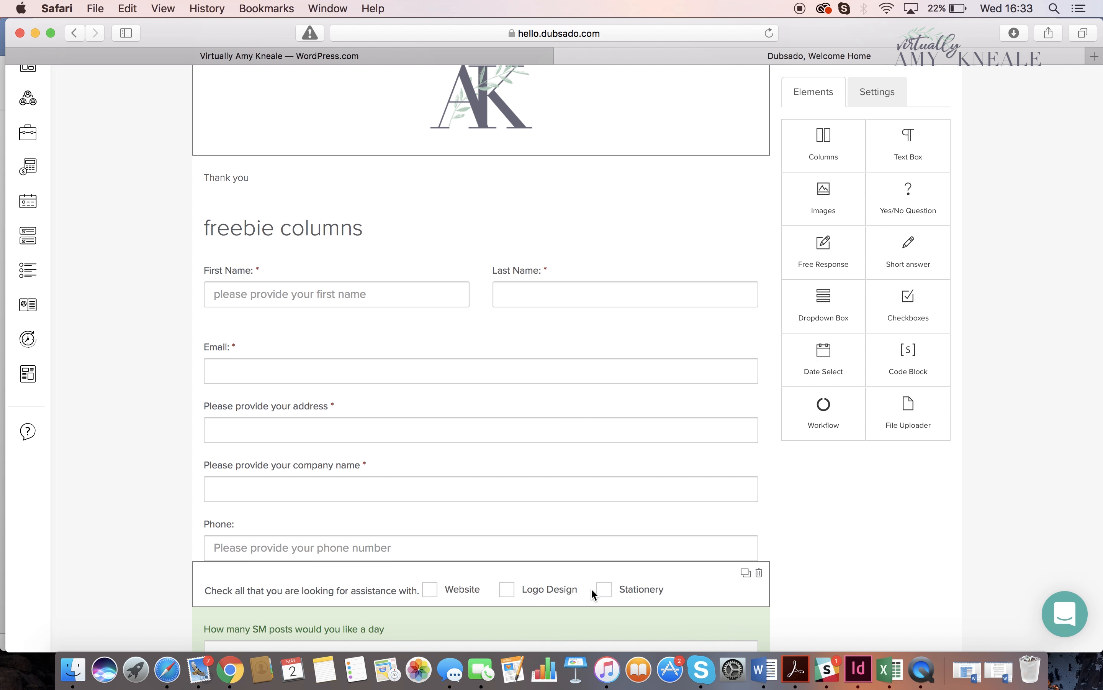
click(593, 591)
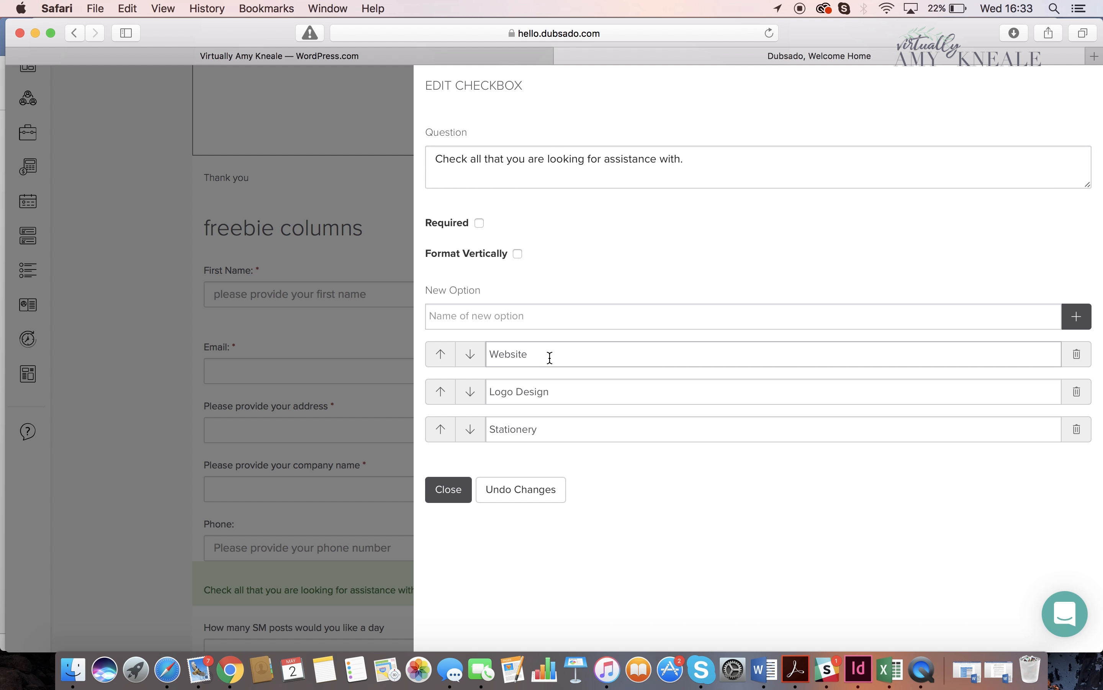
drag(549, 352, 490, 354)
key(BackSpace)
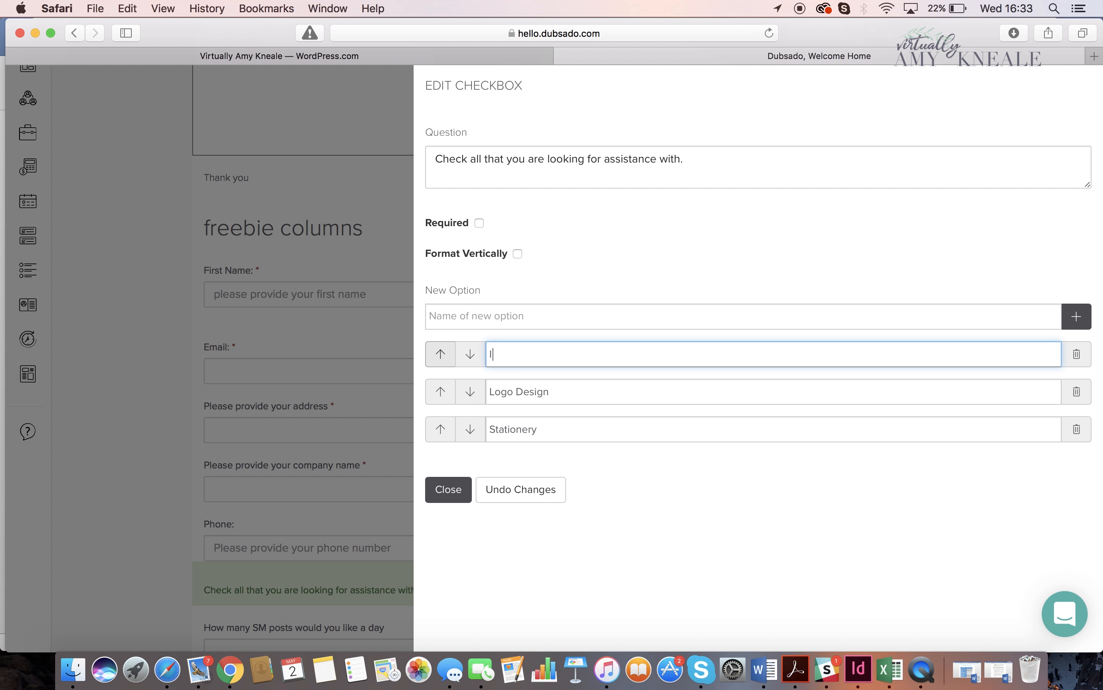
text(Instagram)
drag(592, 393, 388, 394)
key(BackSpace)
text(Pinterest)
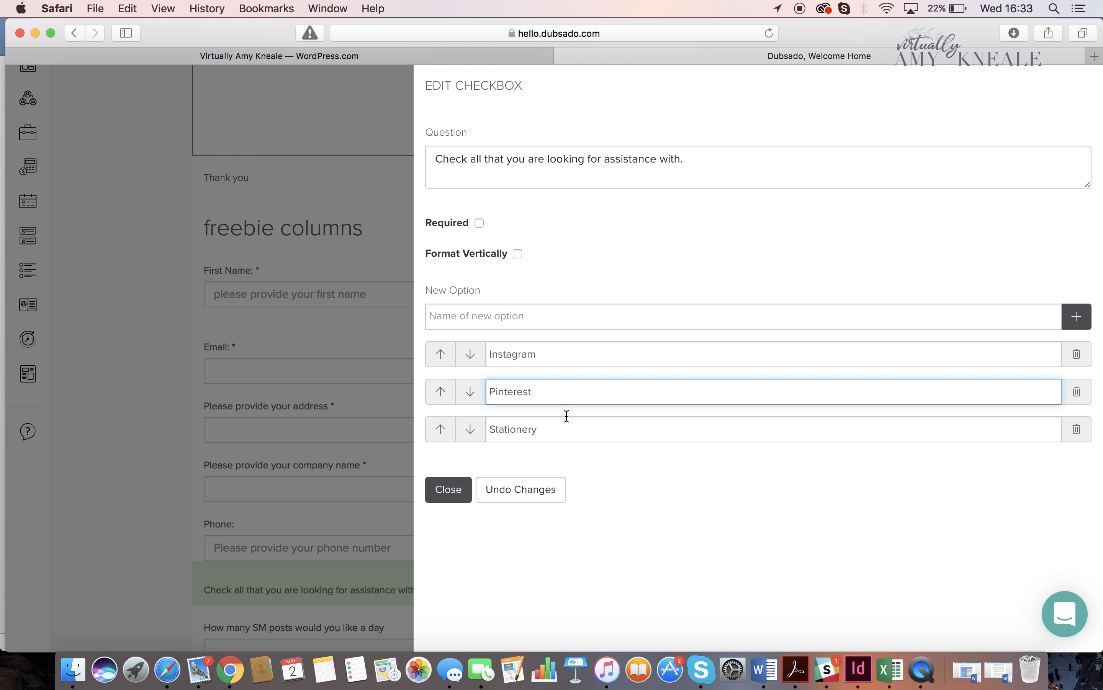
drag(520, 433, 419, 431)
key(BackSpace)
text(Facebook)
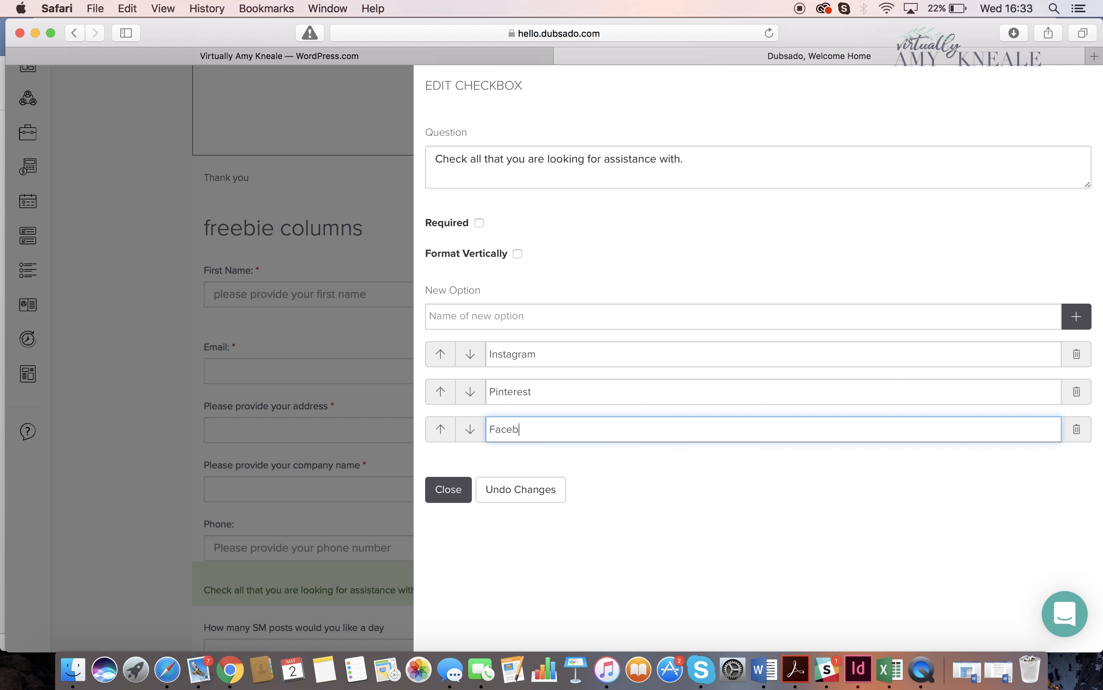
- Add Twitter as a fourth option to the checkbox question
click(1077, 320)
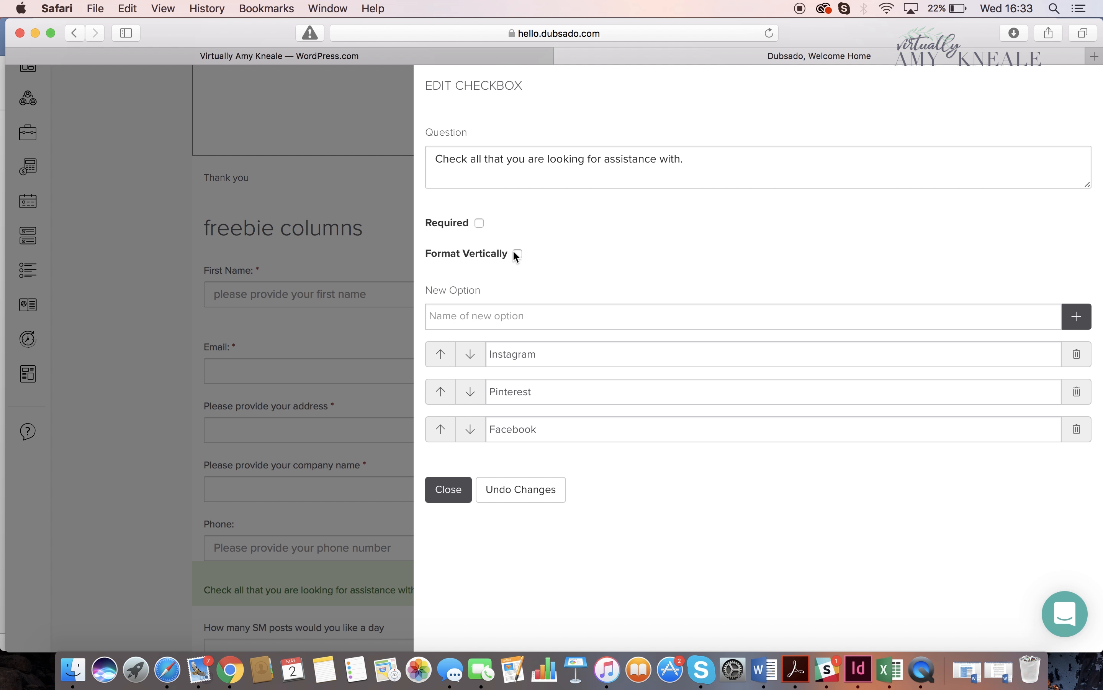
click(474, 317)
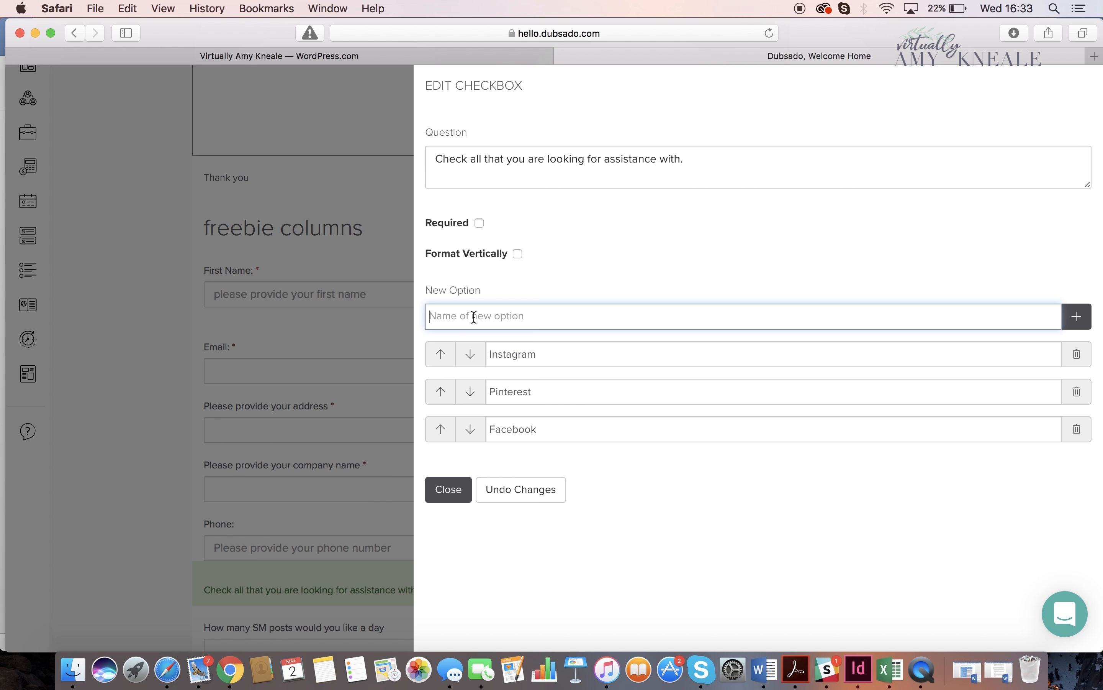
text(Twitter)
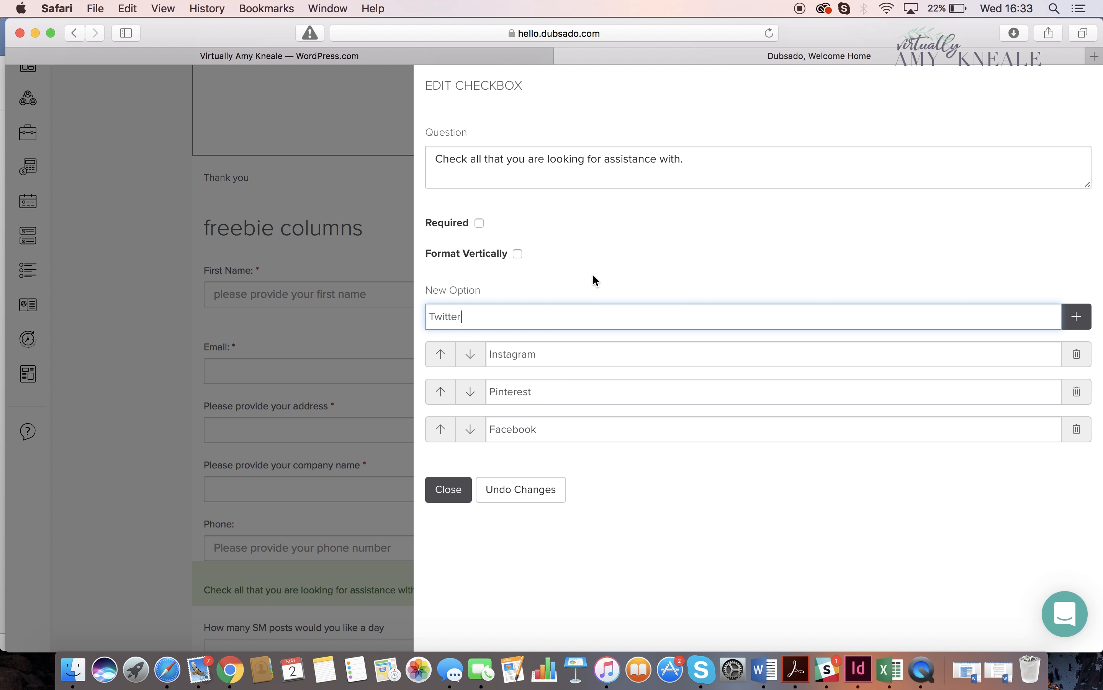
click(1077, 319)
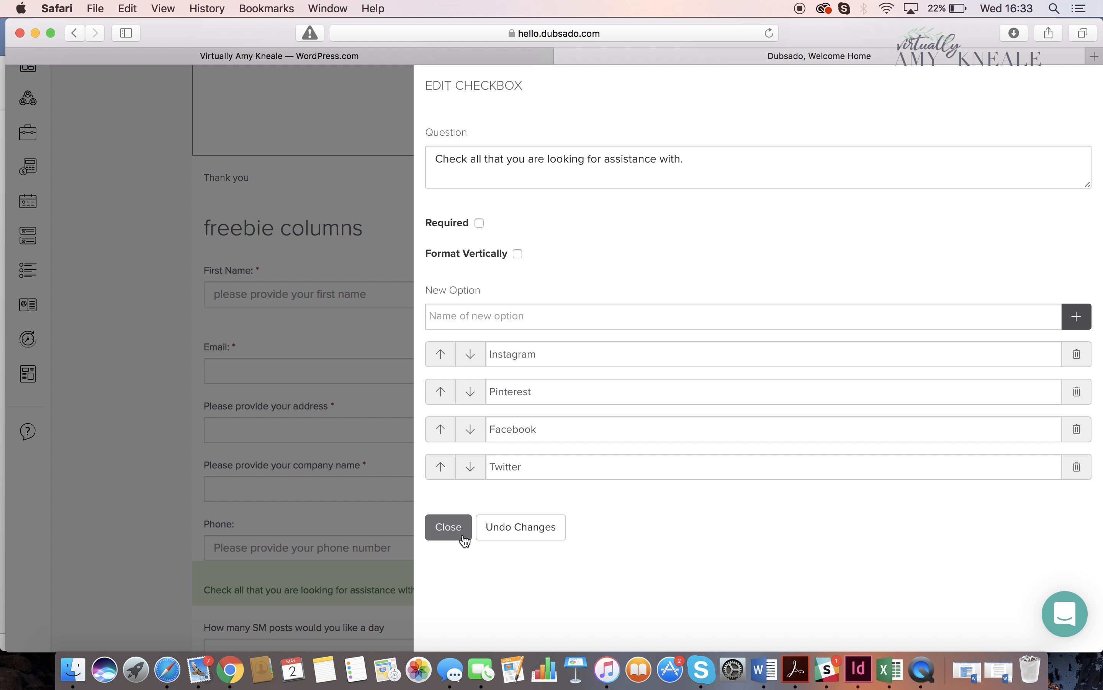
- Format the checkbox options vertically and make the question required, closing its settings
click(518, 254)
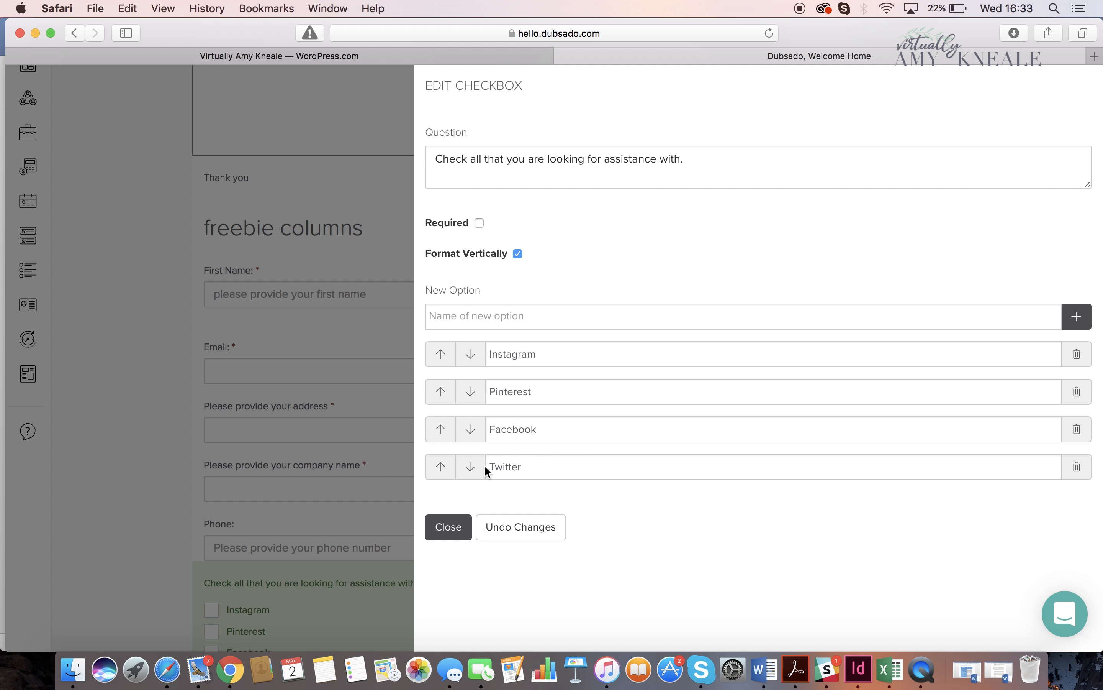
click(479, 222)
click(440, 528)
scroll(438, 534, down, 5)
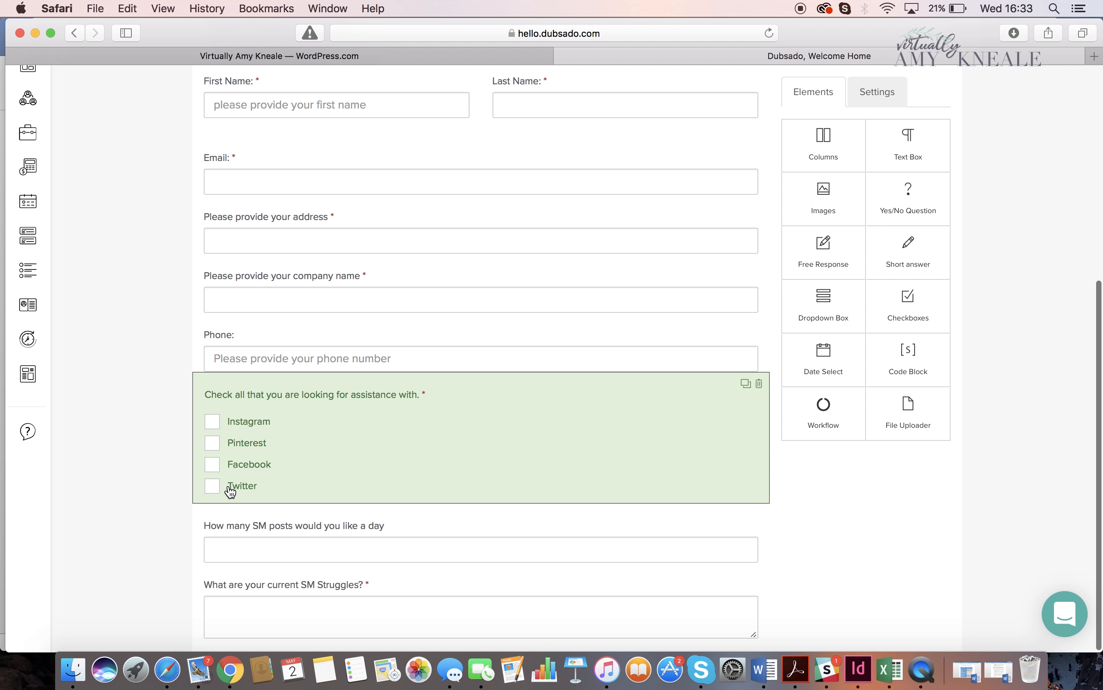
- Review the whole lead capture form, from its logo and intro text through the last question
scroll(531, 547, down, 1)
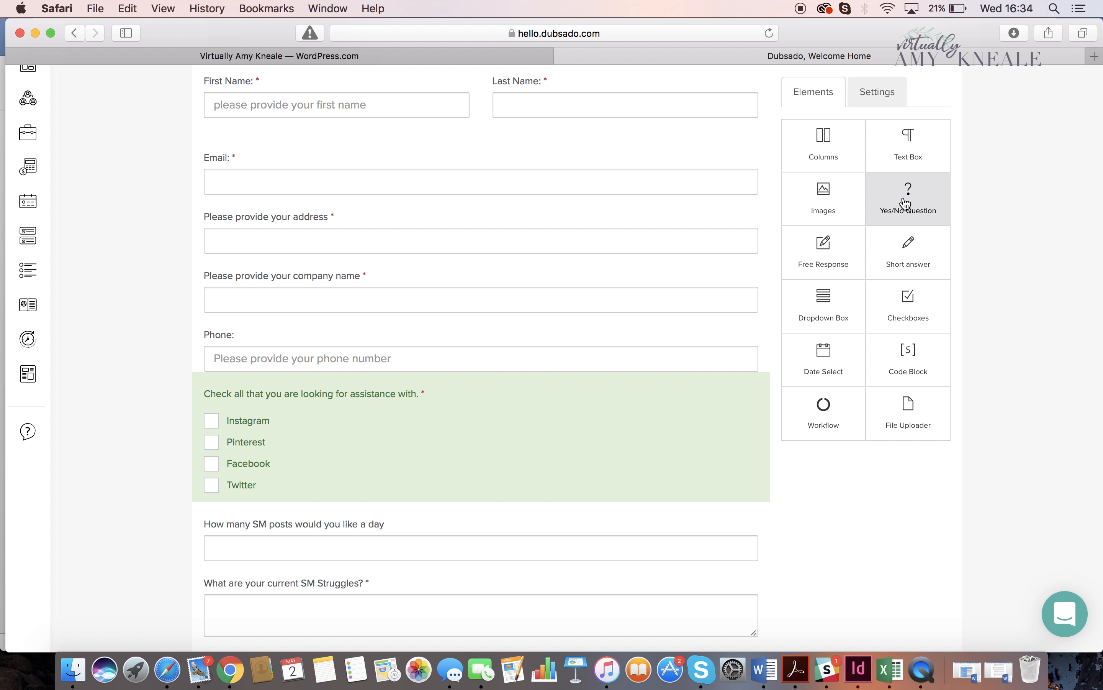
scroll(678, 335, up, 7)
scroll(678, 336, up, 1)
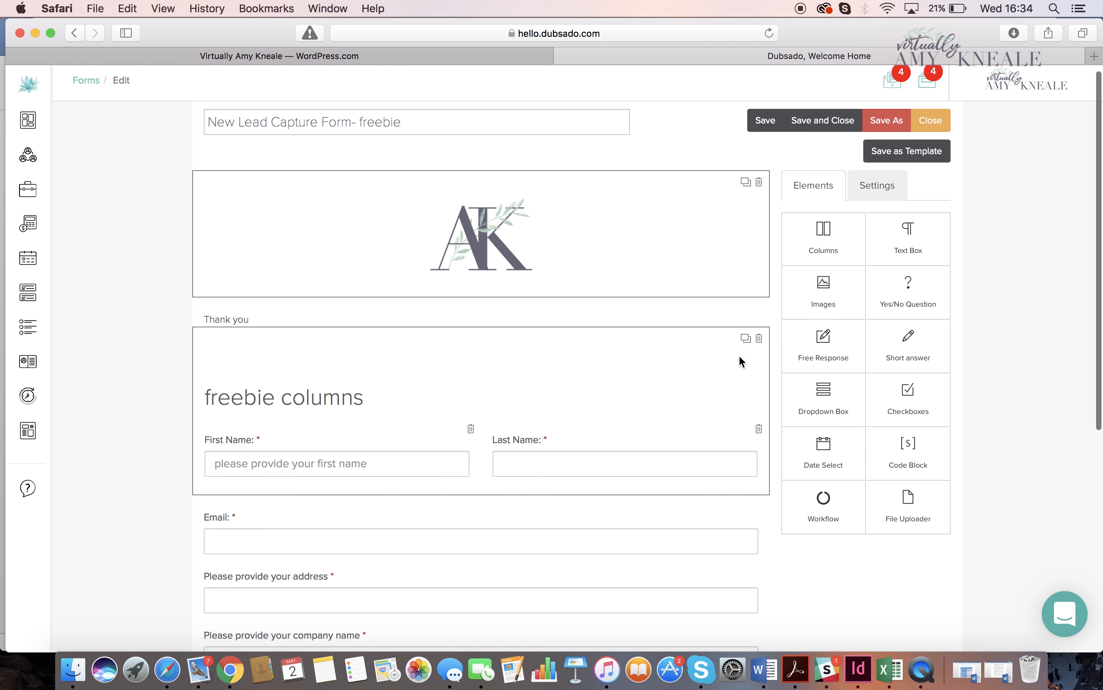
scroll(871, 428, down, 2)
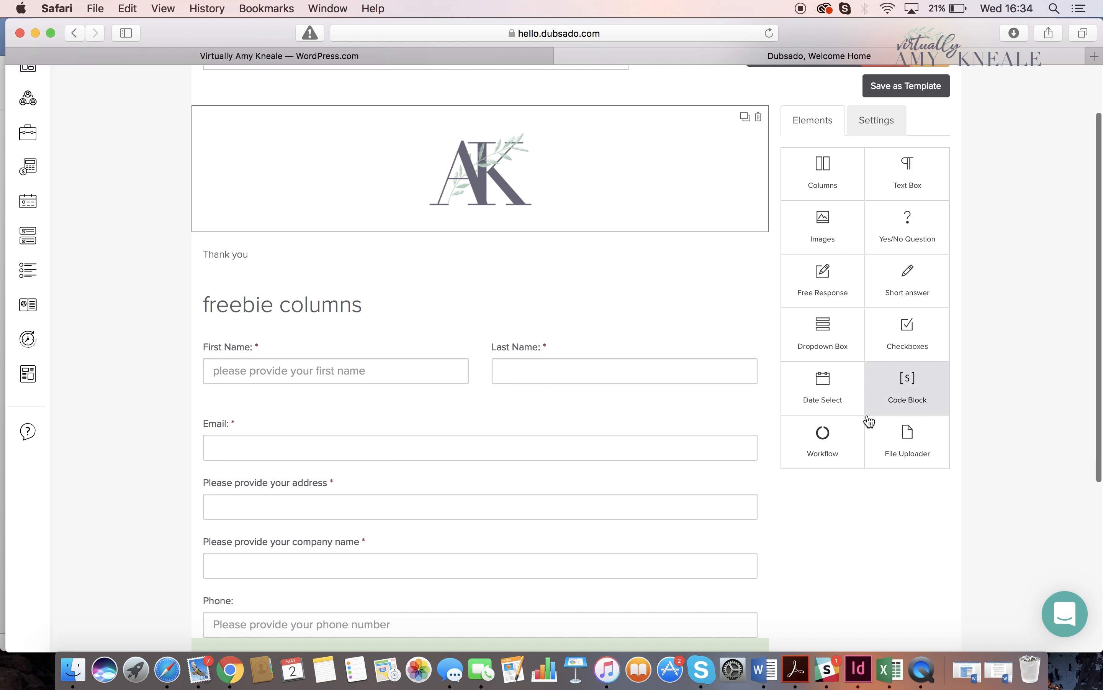
scroll(870, 421, down, 5)
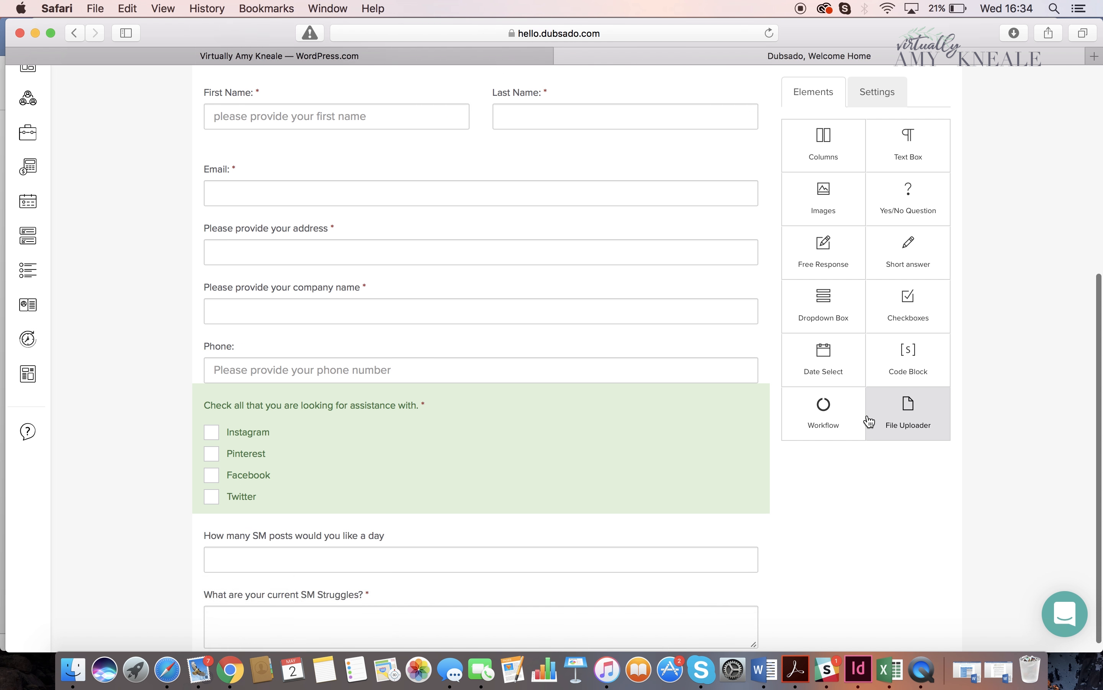
scroll(871, 422, down, 1)
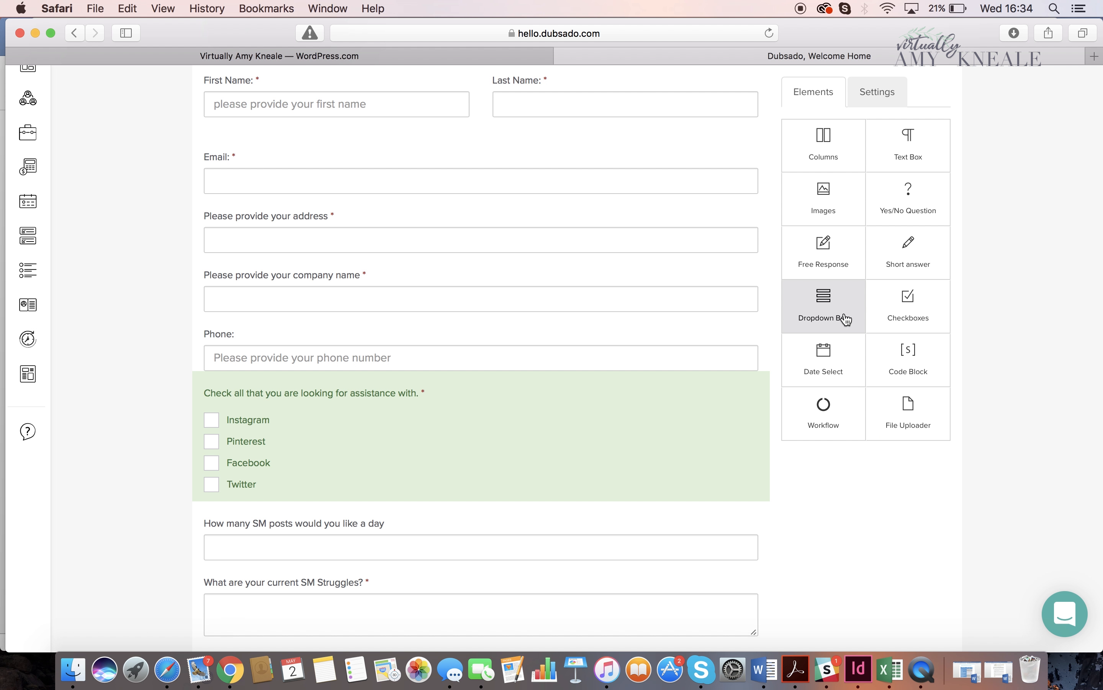
scroll(846, 319, up, 10)
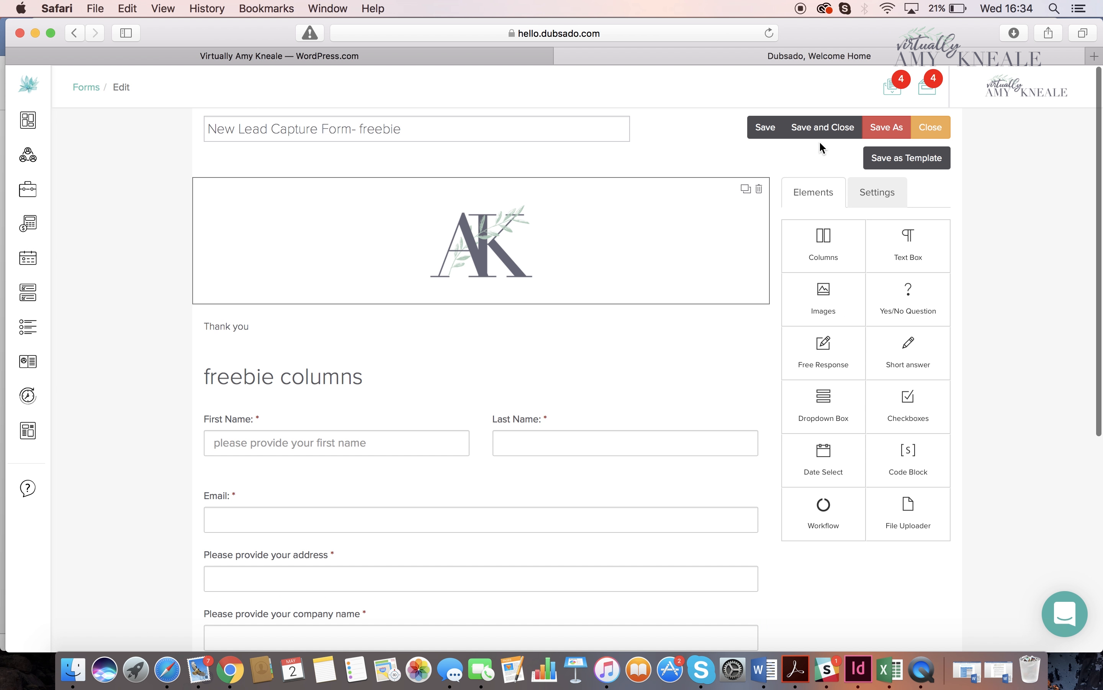
- Save and close the freebie lead capture form, overwriting the version saved elsewhere
click(770, 132)
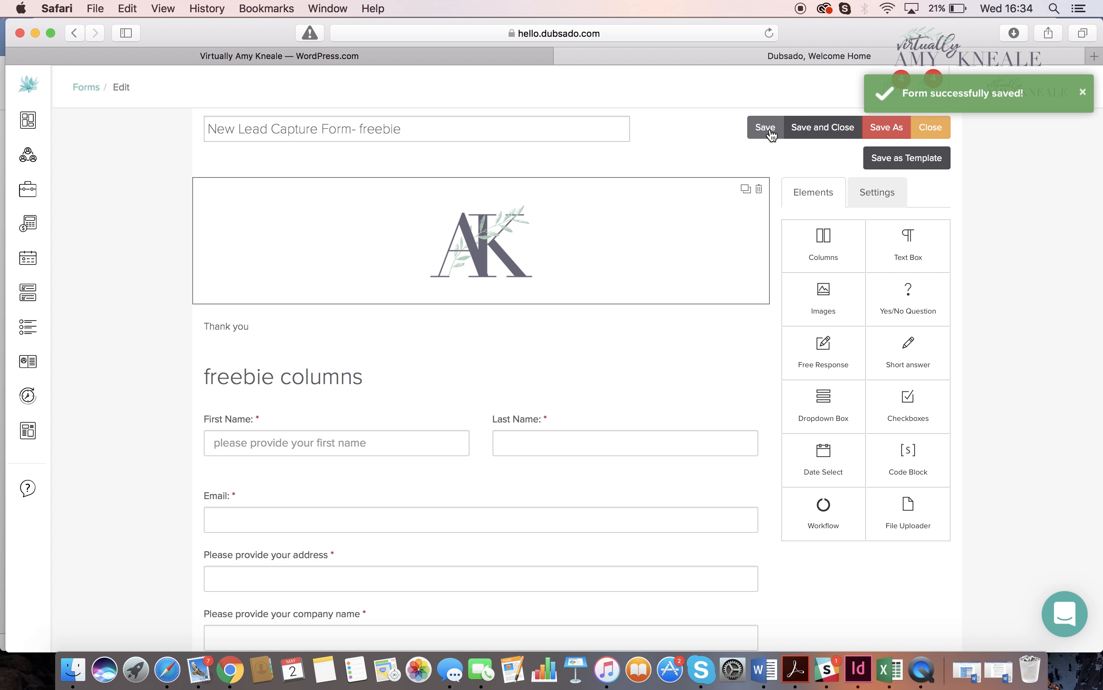
click(823, 130)
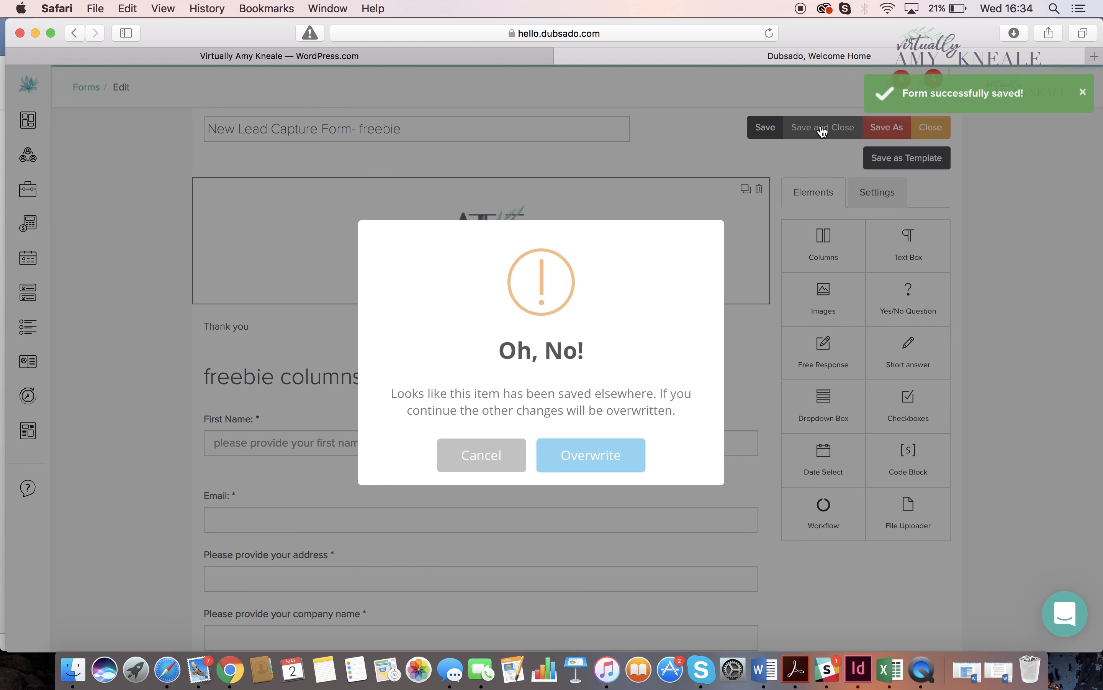
click(564, 461)
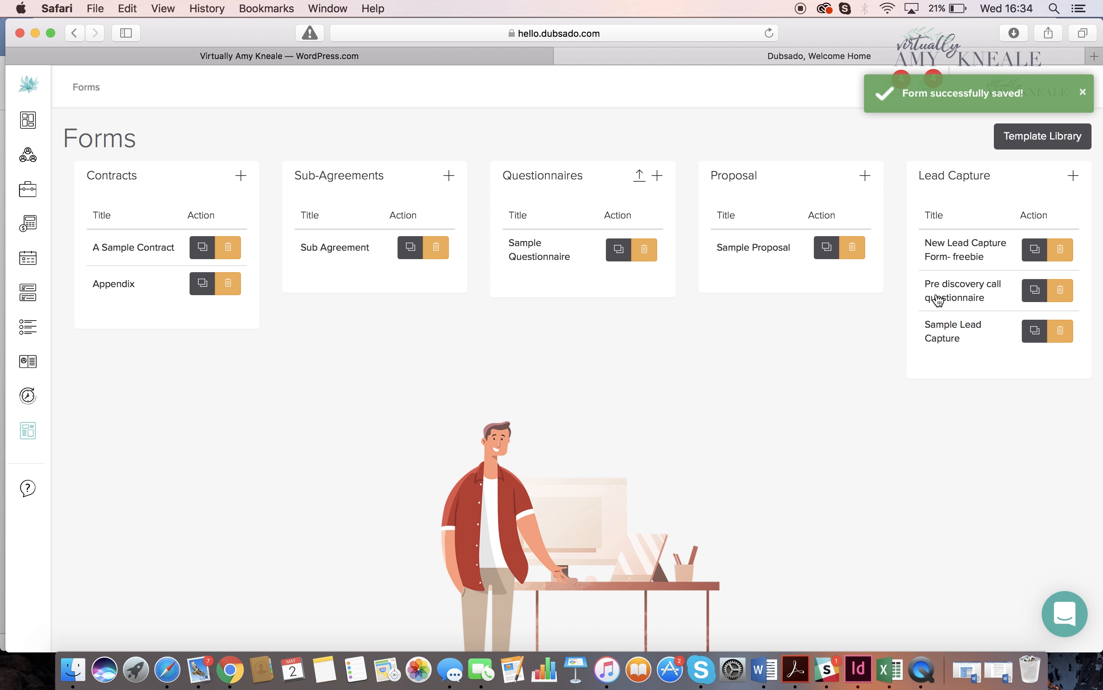
- Open the saved New Lead Capture Form- freebie and review its logo, intro text and questions in view mode
click(940, 256)
scroll(789, 404, down, 8)
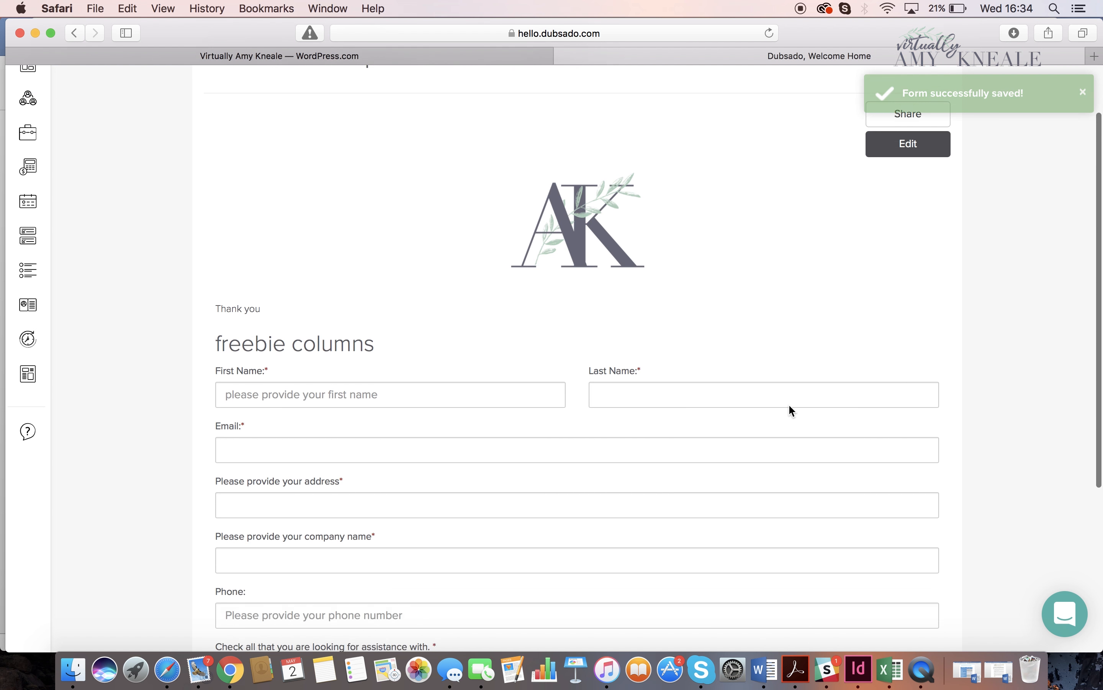
scroll(790, 405, down, 6)
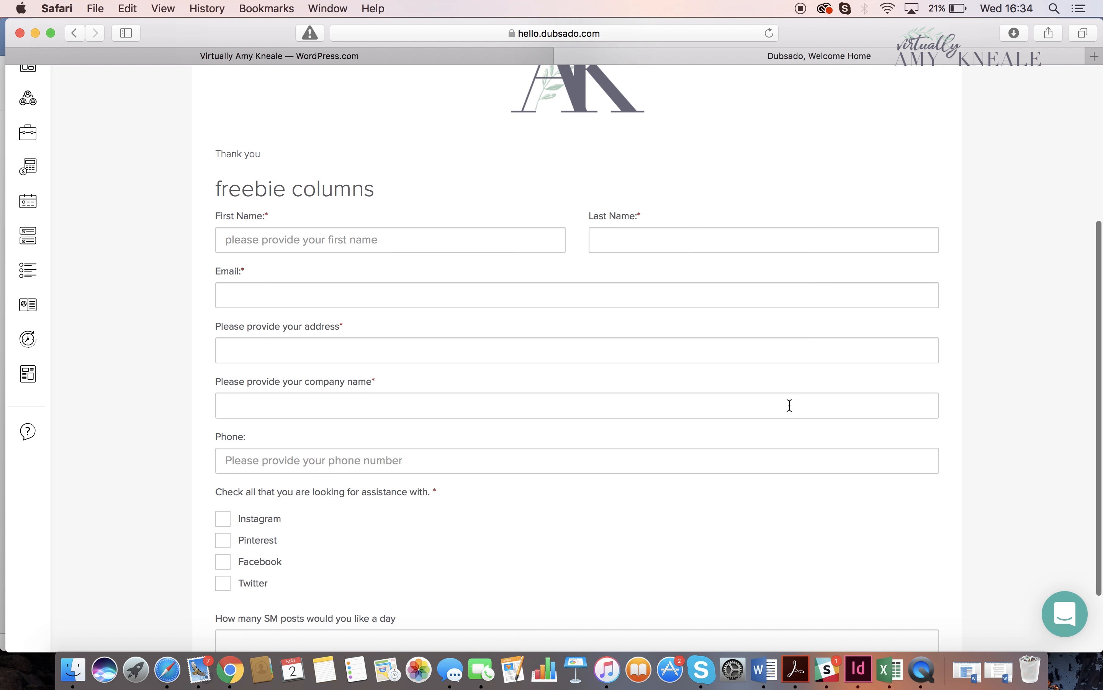
scroll(790, 405, up, 14)
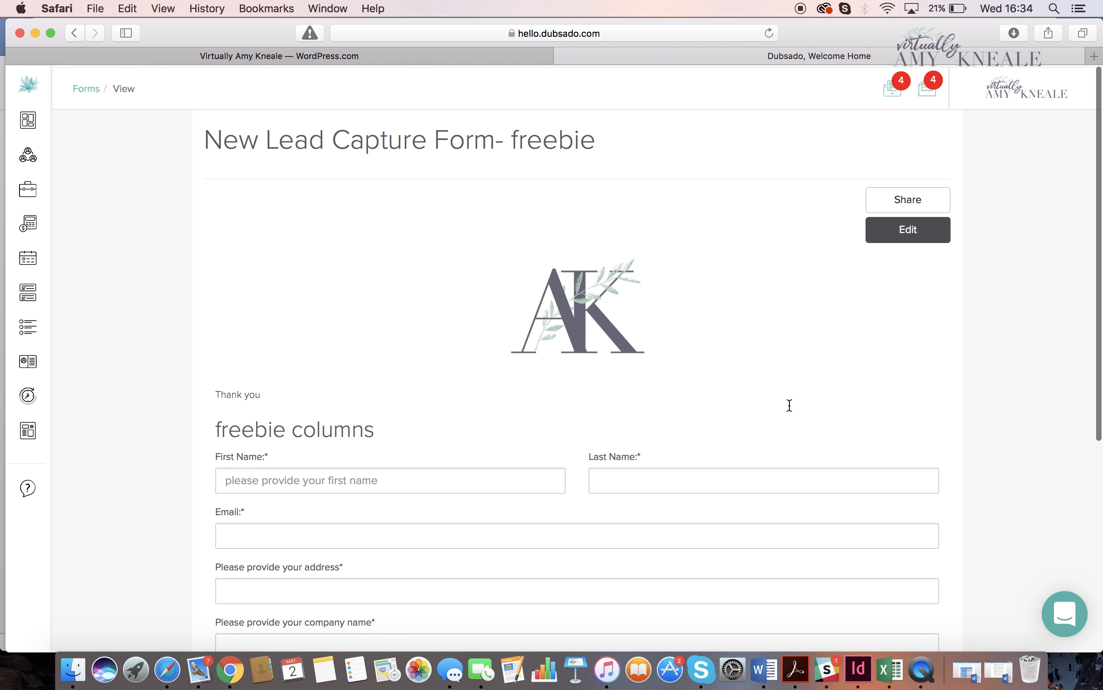
- Examine the freebie form's sharing options, highlighting the iframe embed code and the direct link, and close them
click(928, 199)
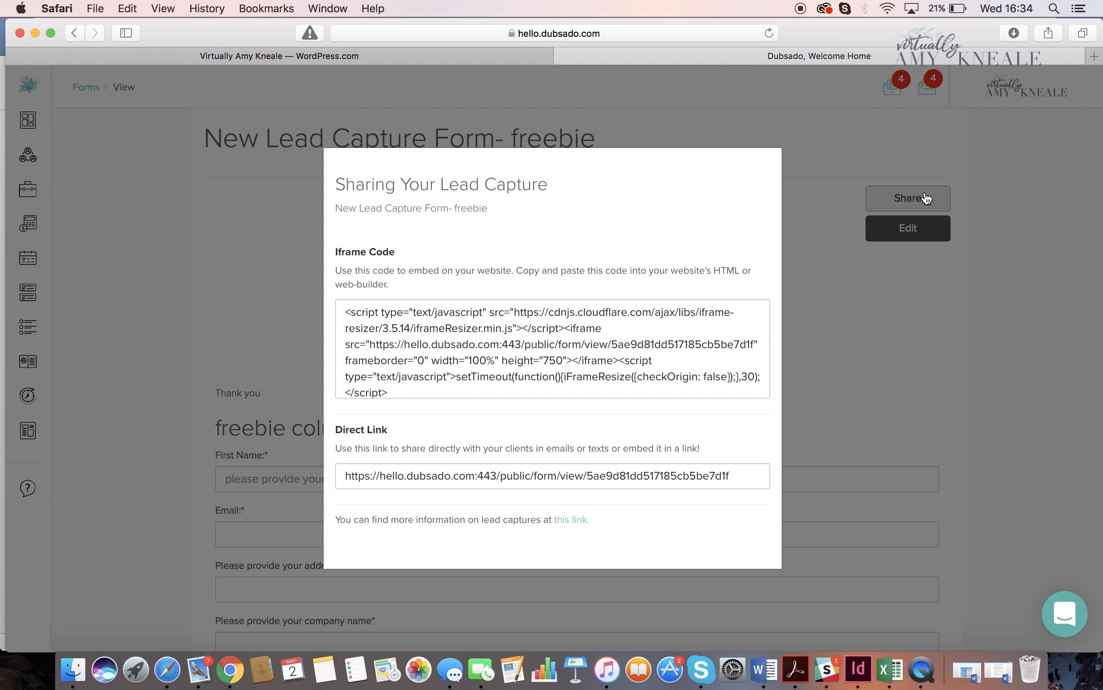
click(521, 320)
drag(346, 312, 606, 408)
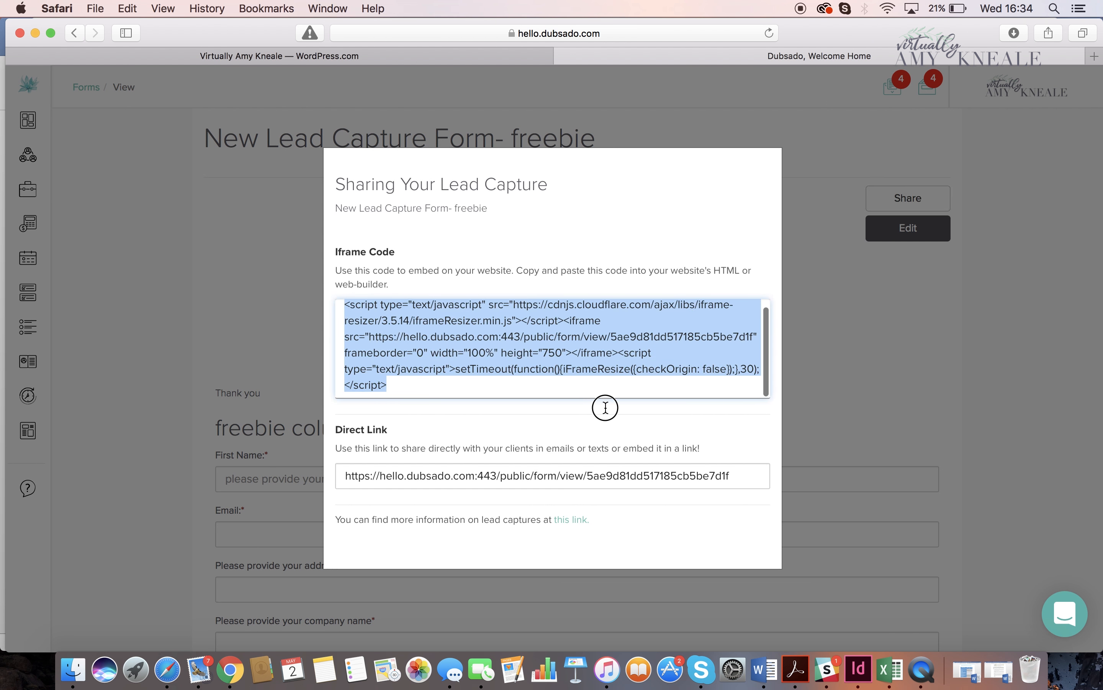
click(586, 387)
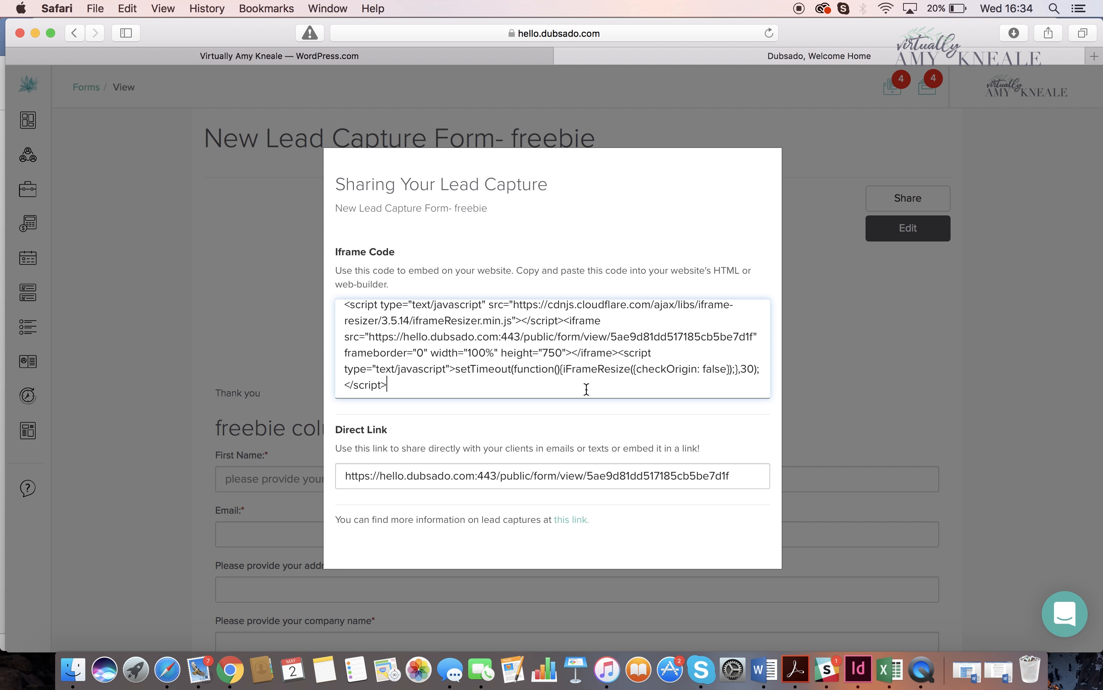
drag(746, 468, 306, 463)
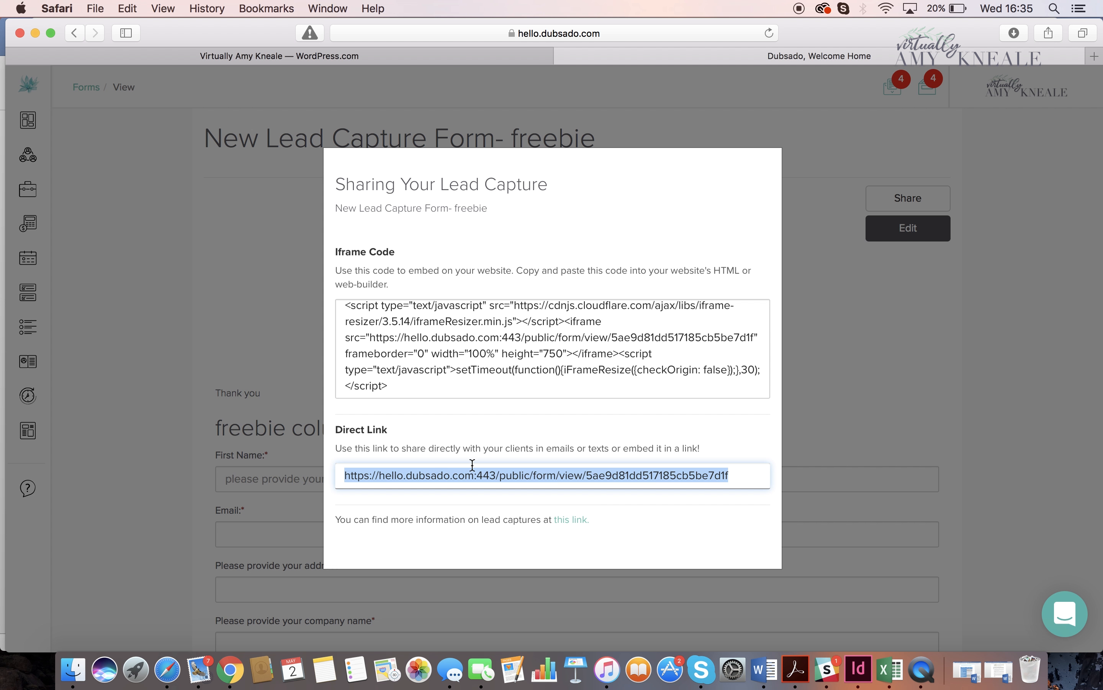
click(855, 365)
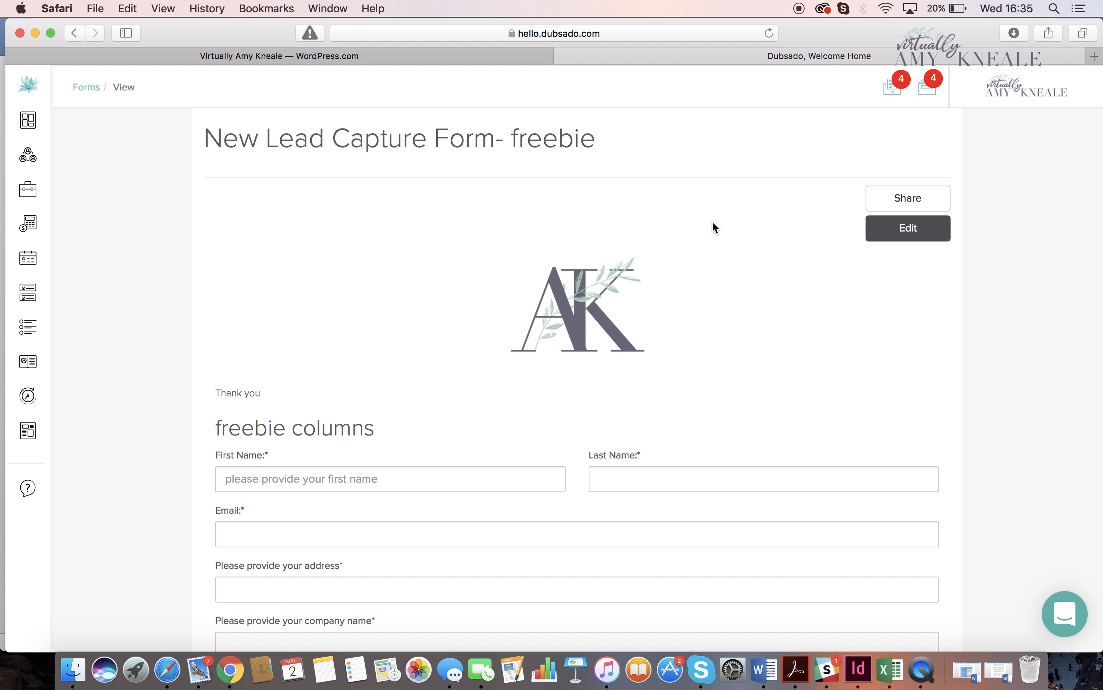
click(611, 32)
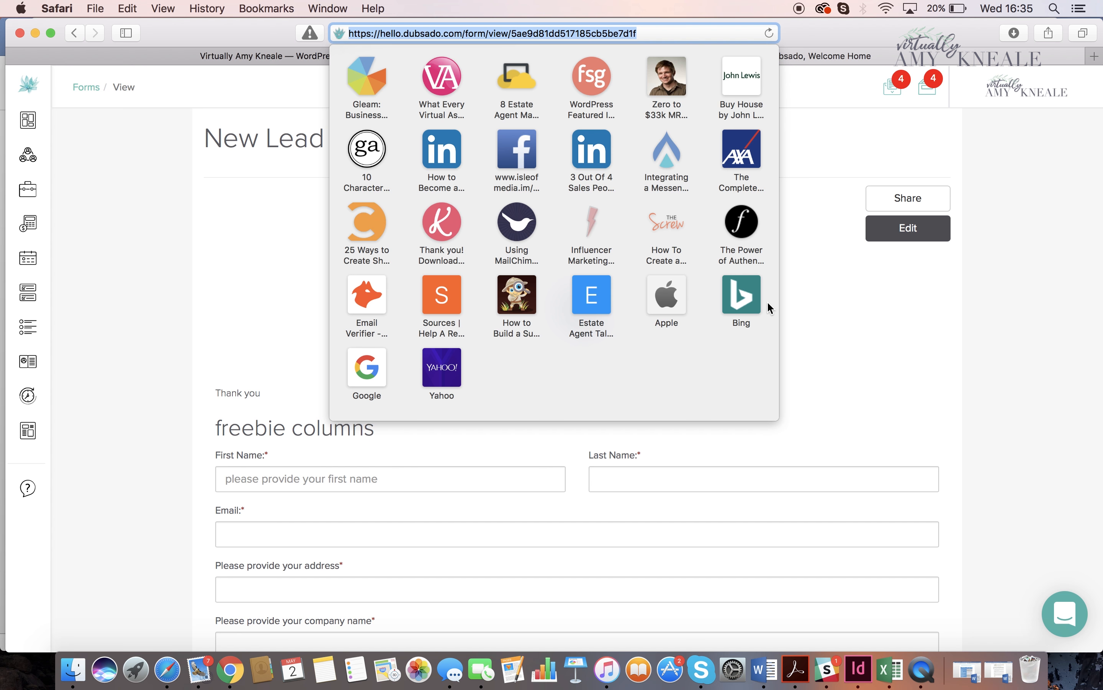
click(851, 336)
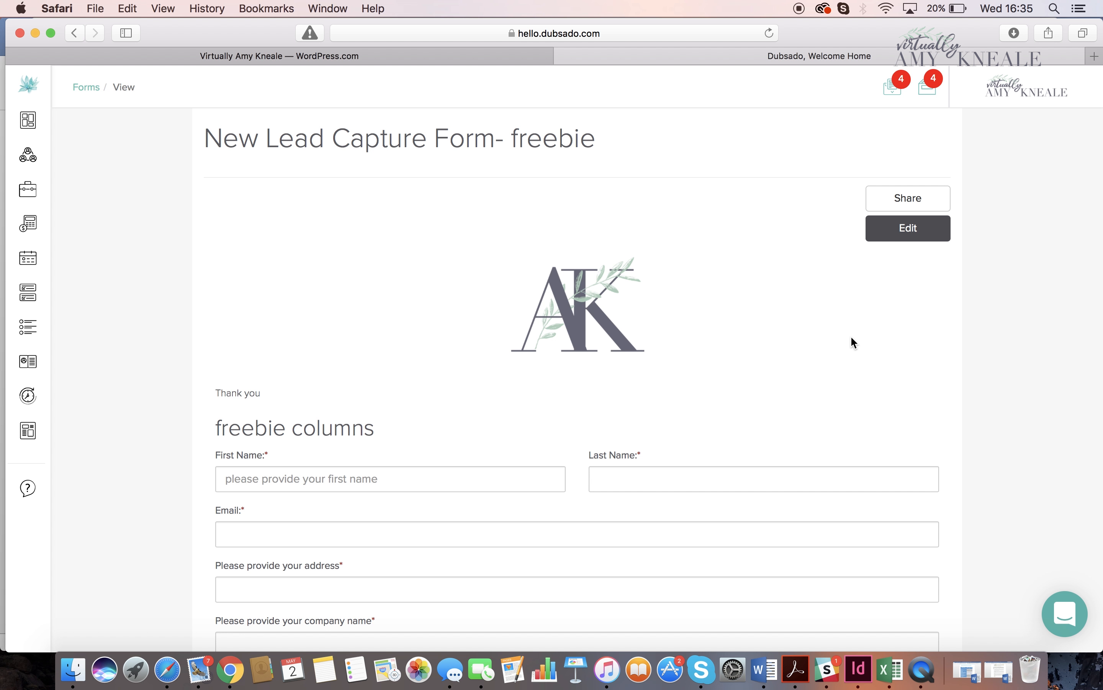
- Edit the freebie form's settings and replace the thank-you message with "Thank you for reaching out."
click(893, 232)
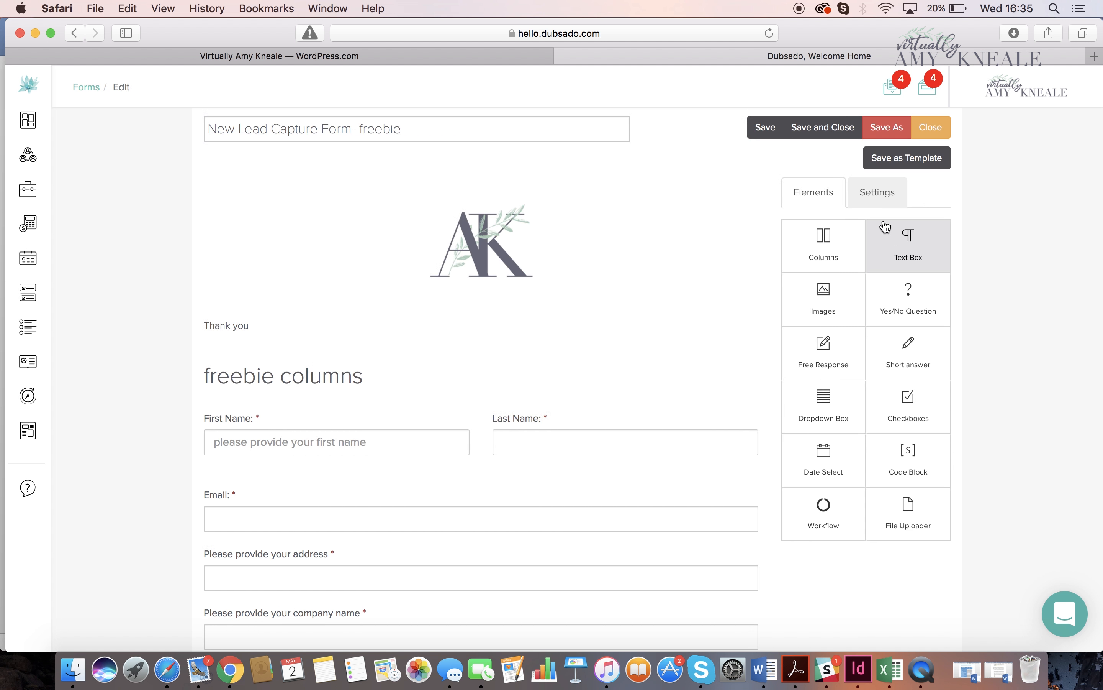
click(873, 196)
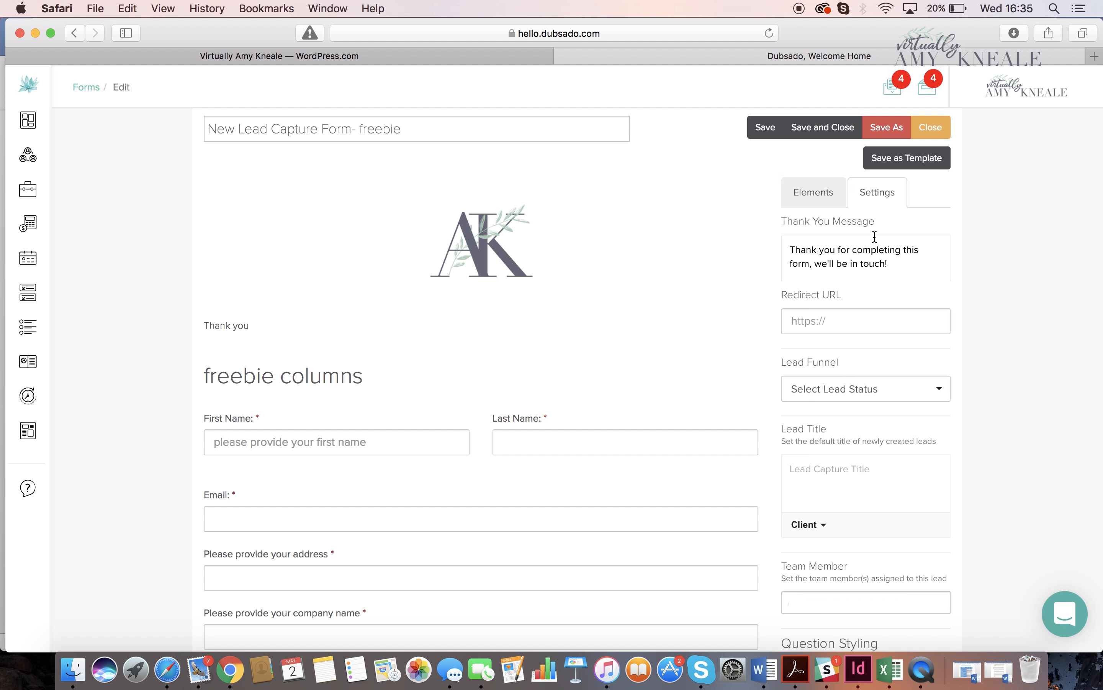
scroll(847, 287, down, 1)
click(901, 246)
drag(901, 246, 778, 229)
key(BackSpace)
text(Thank you f)
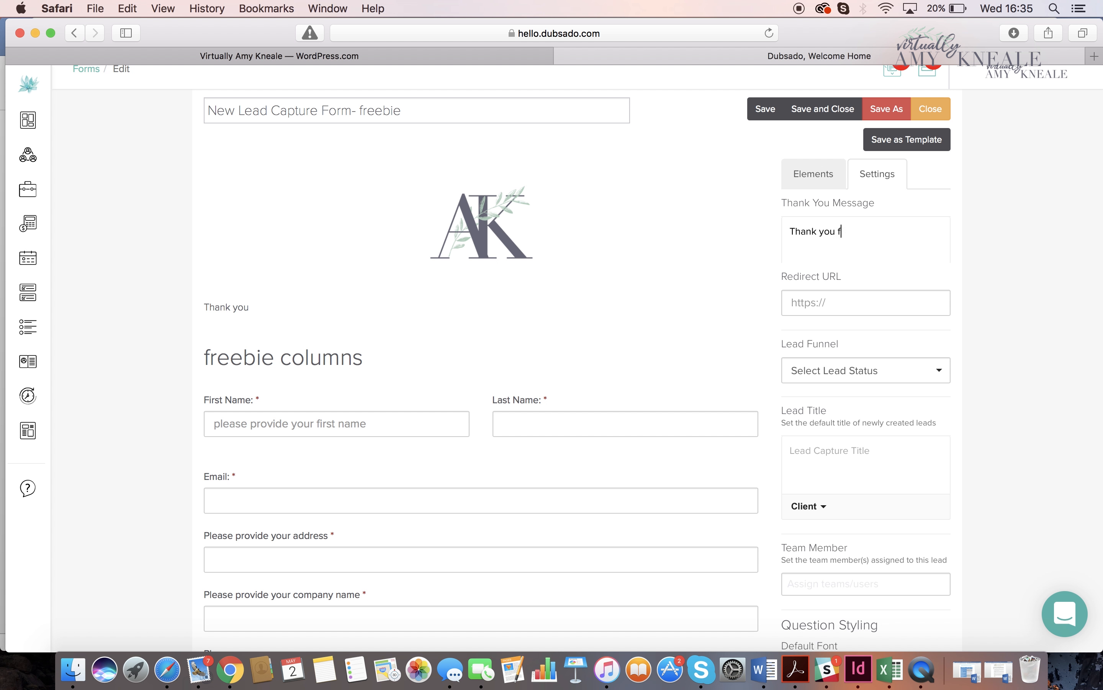
text(or reaching out.)
key(Return)
key(Return)
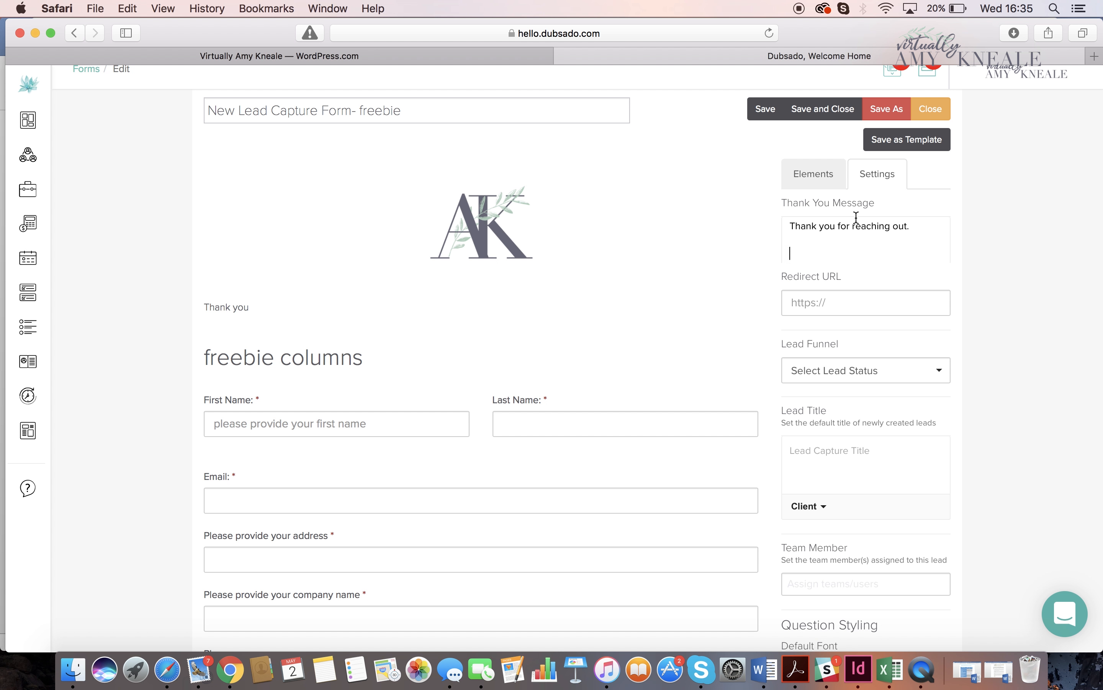
- Check the form's Redirect URL setting, leave it empty, and save and close the form
scroll(851, 273, down, 3)
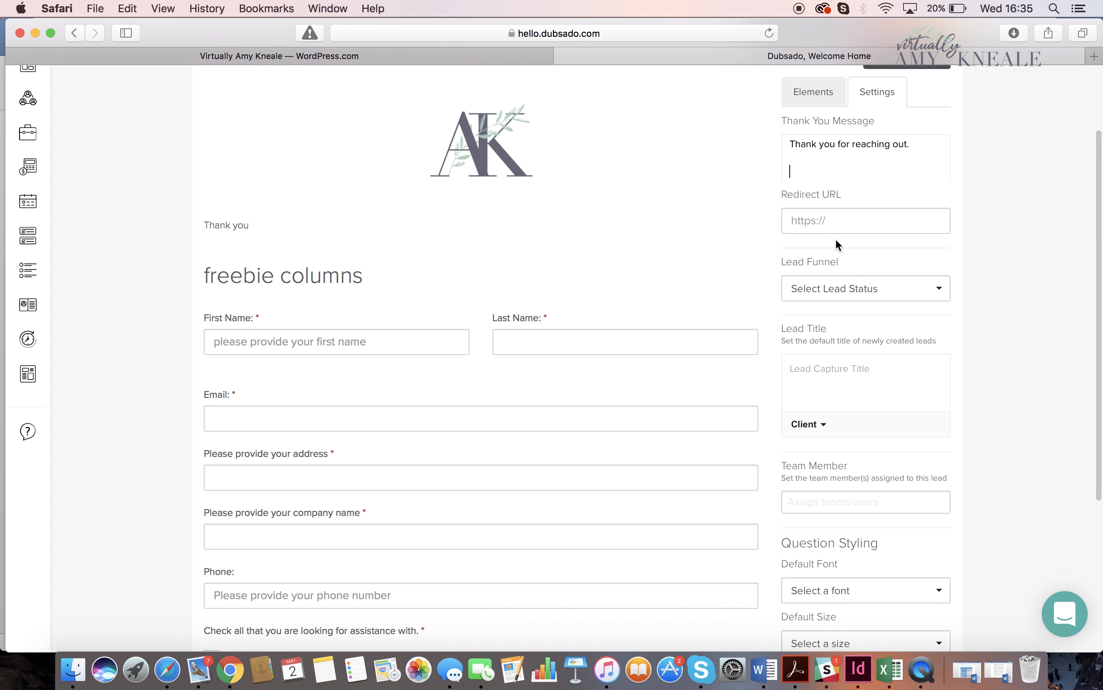
click(830, 220)
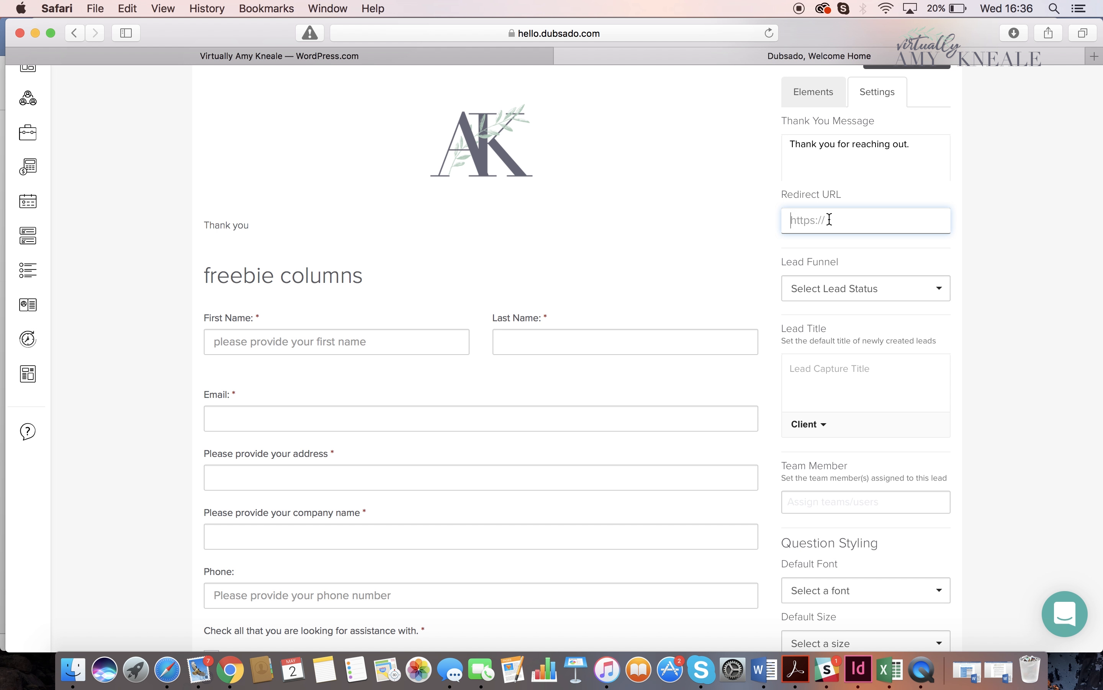
scroll(830, 219, up, 4)
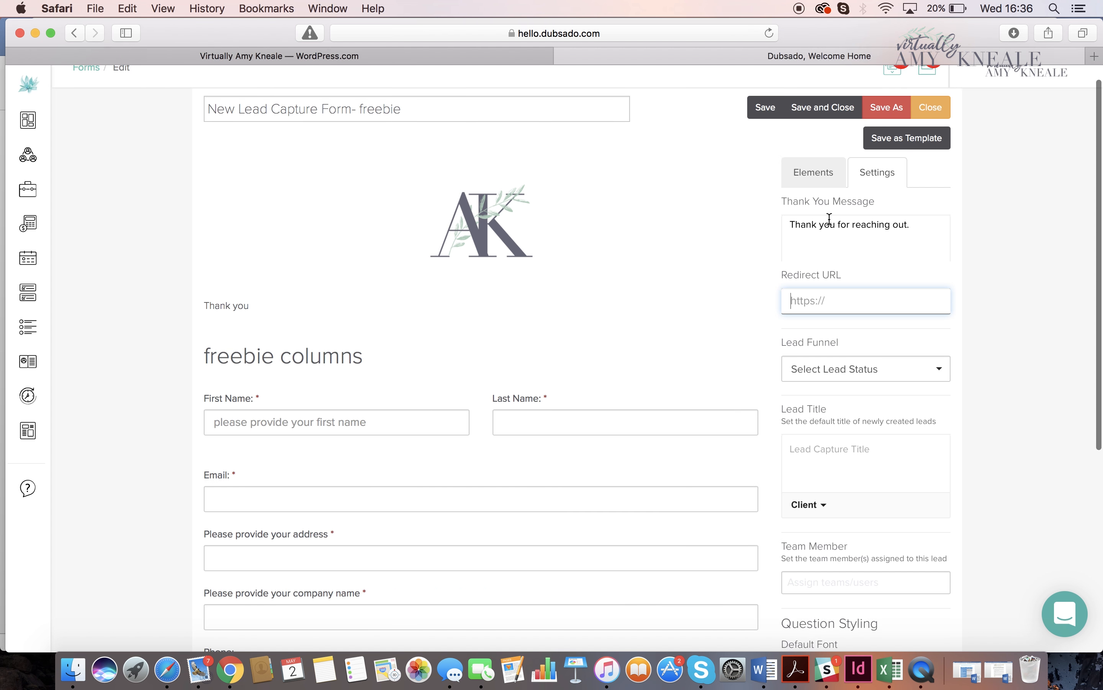
click(845, 131)
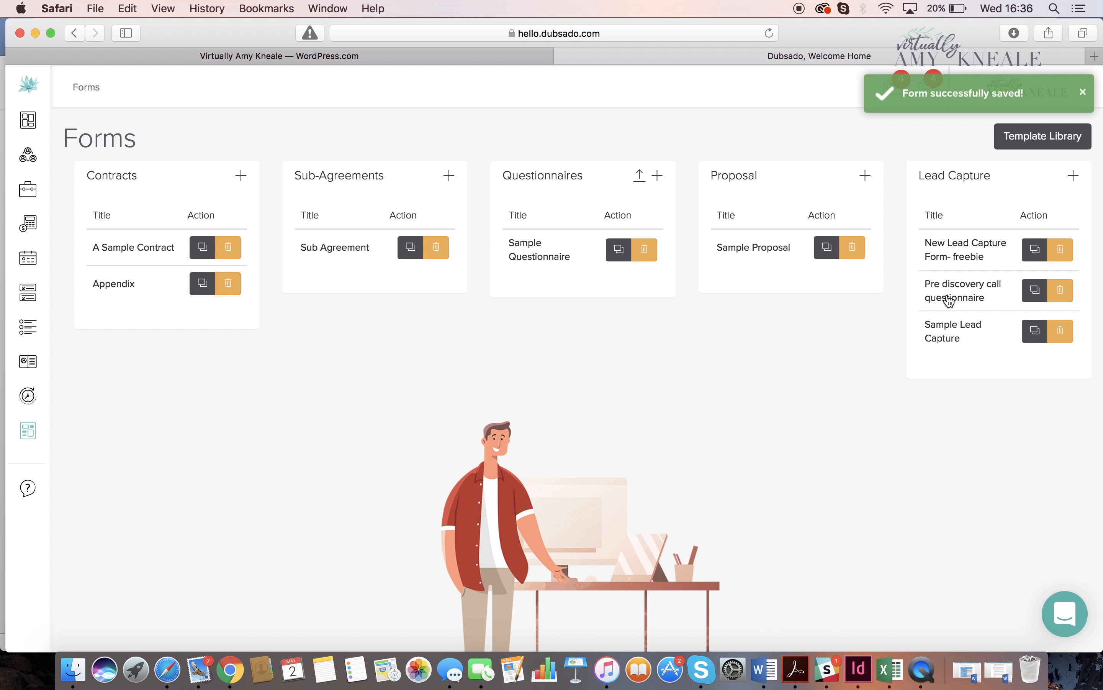
- Copy the Redirect URL from the Pre discovery call questionnaire's settings, then save and close that form
click(946, 295)
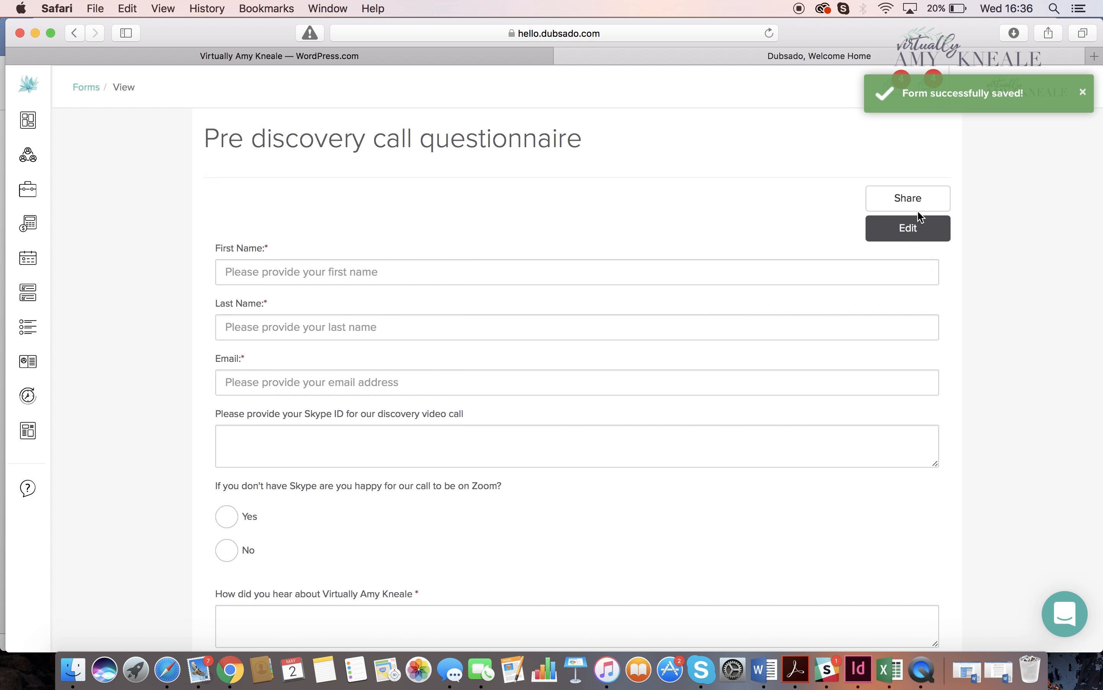
click(909, 233)
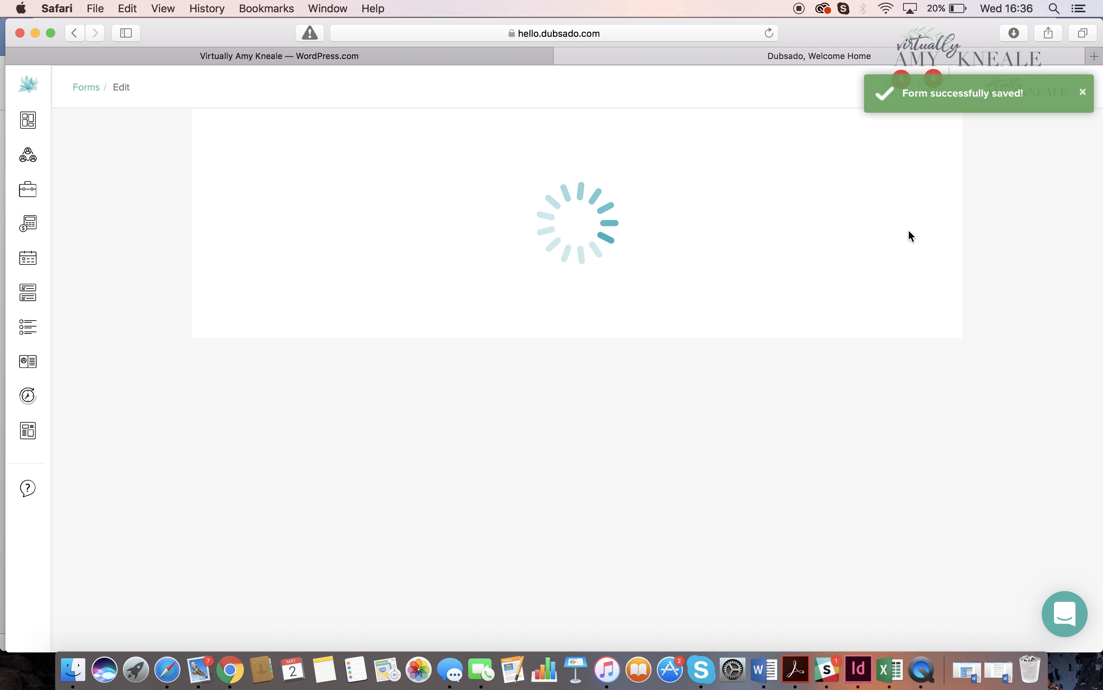
click(870, 191)
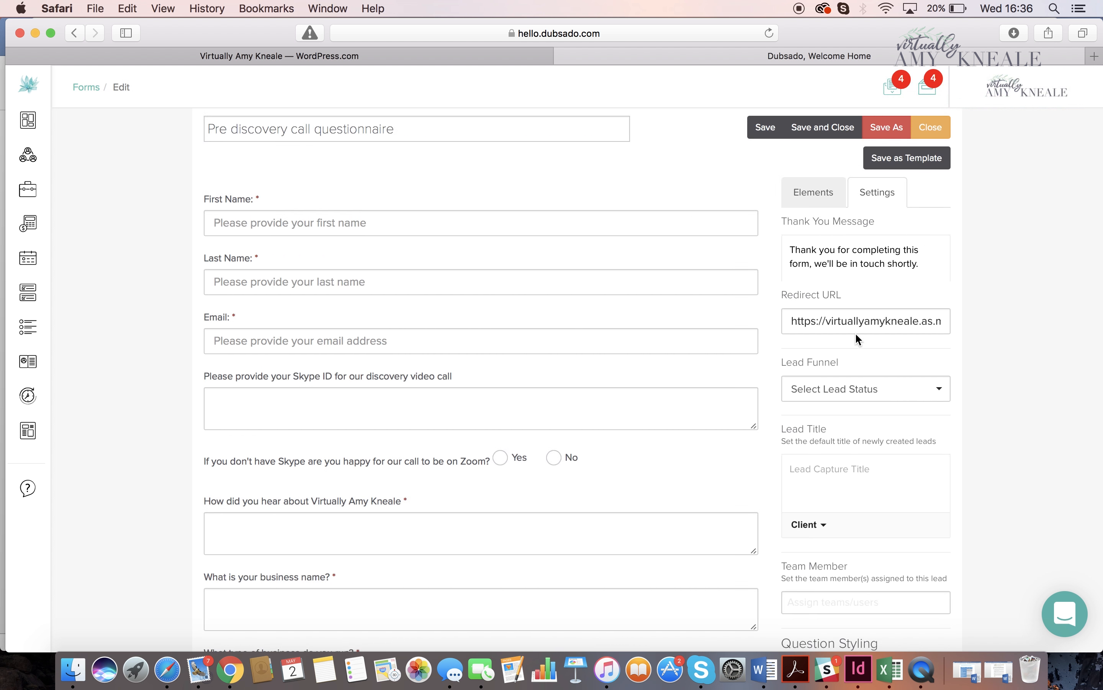
drag(787, 312, 976, 326)
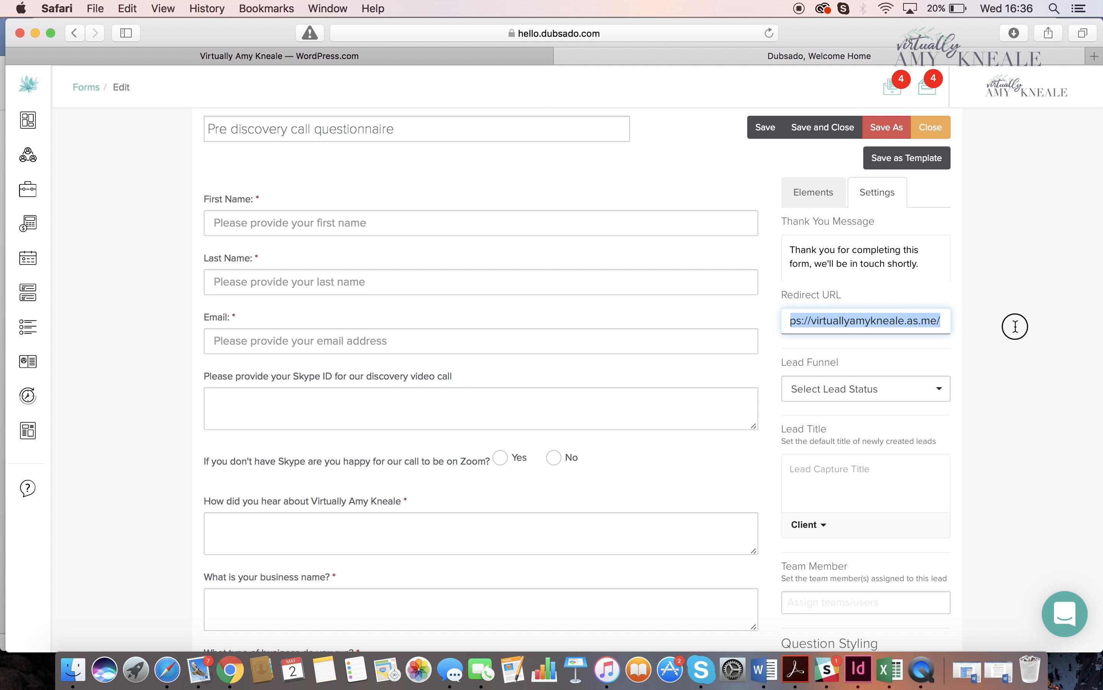
click(823, 127)
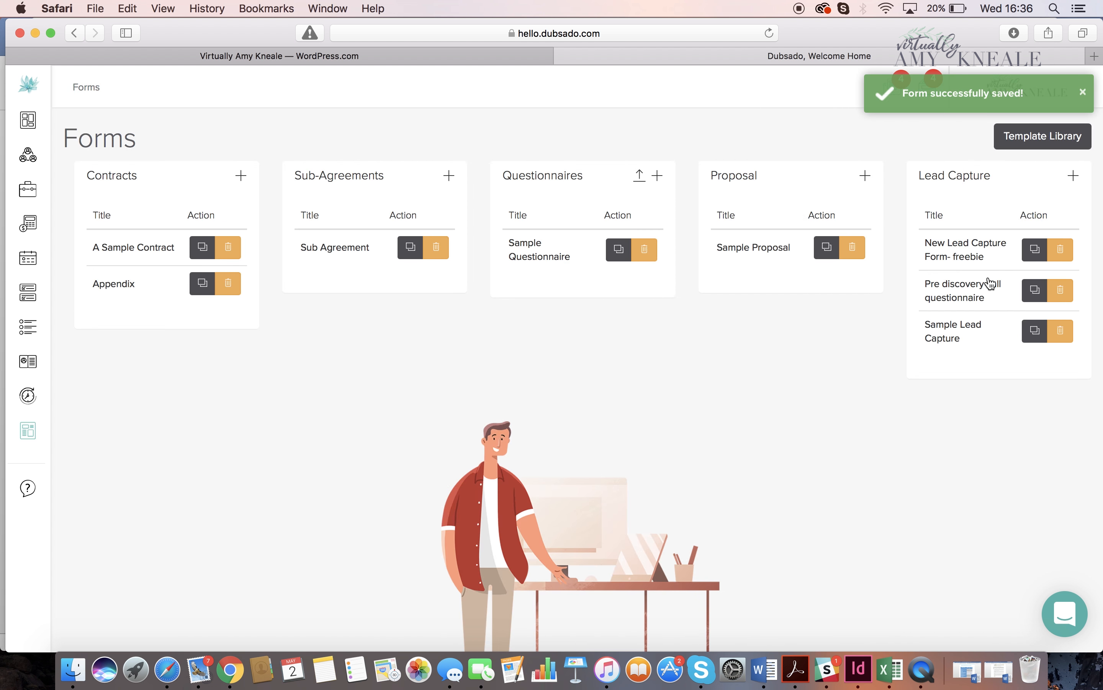
- Reopen the freebie form for editing and paste the copied address as its Redirect URL
click(960, 255)
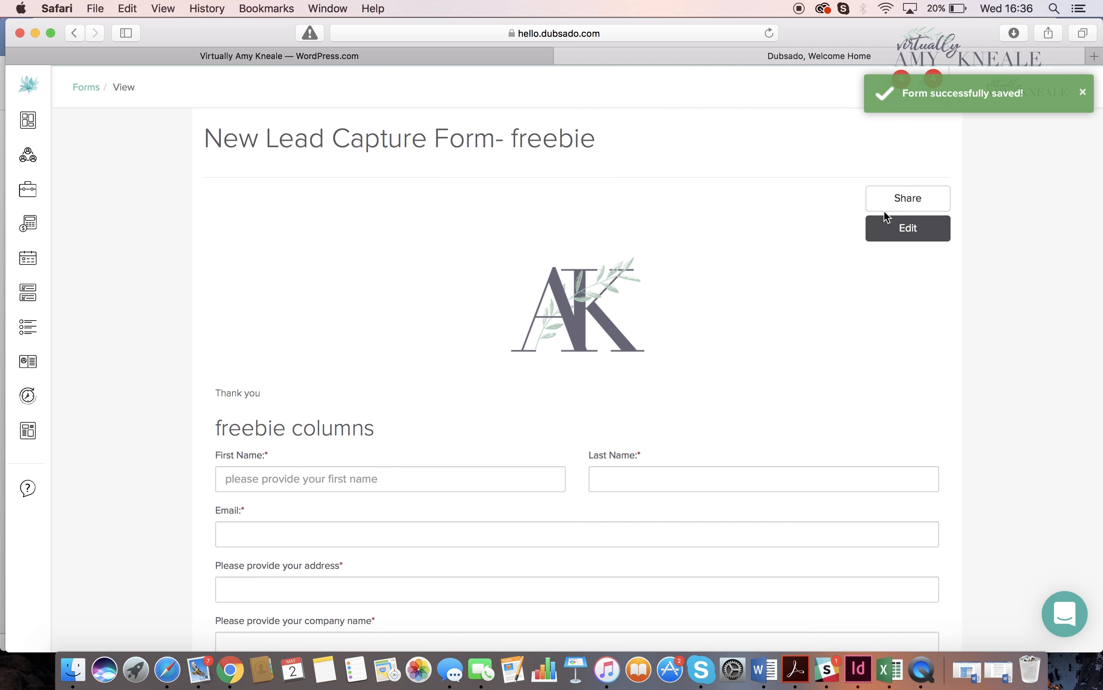
click(900, 227)
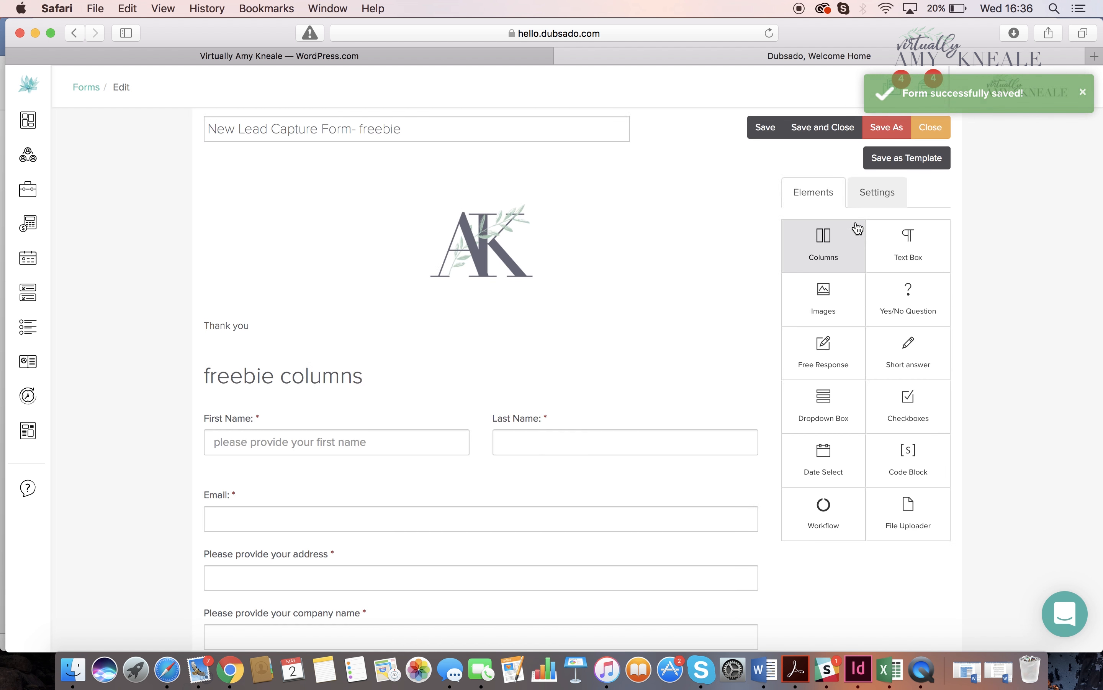
click(874, 197)
click(840, 321)
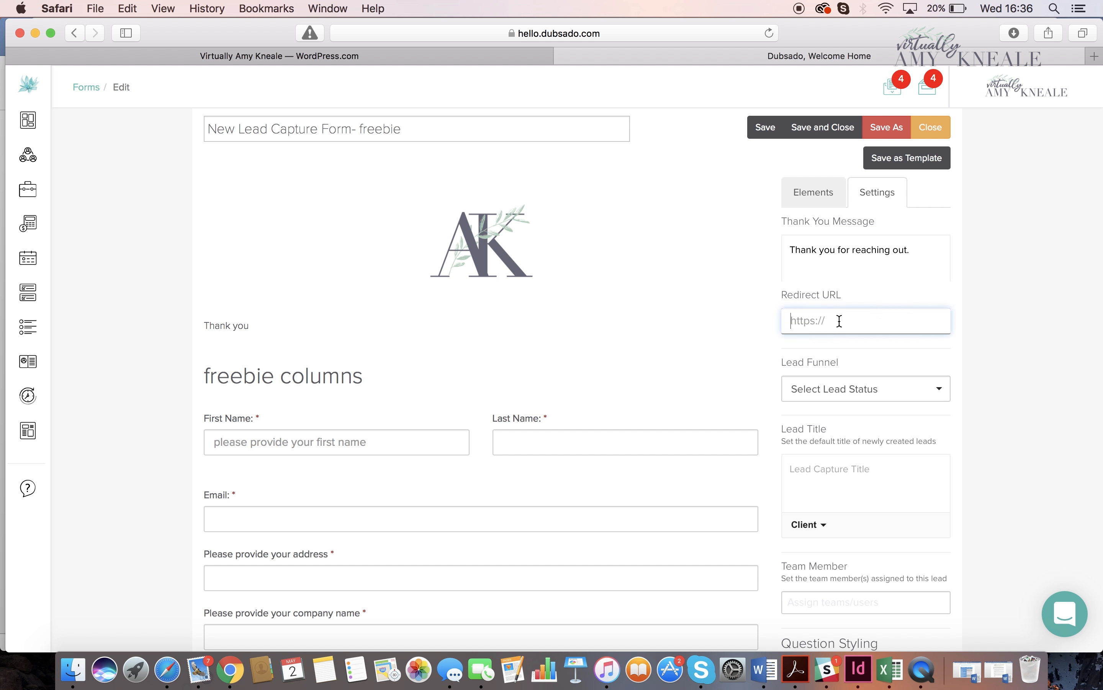
text(https://virtuallyamykneale.as.me/)
click(980, 341)
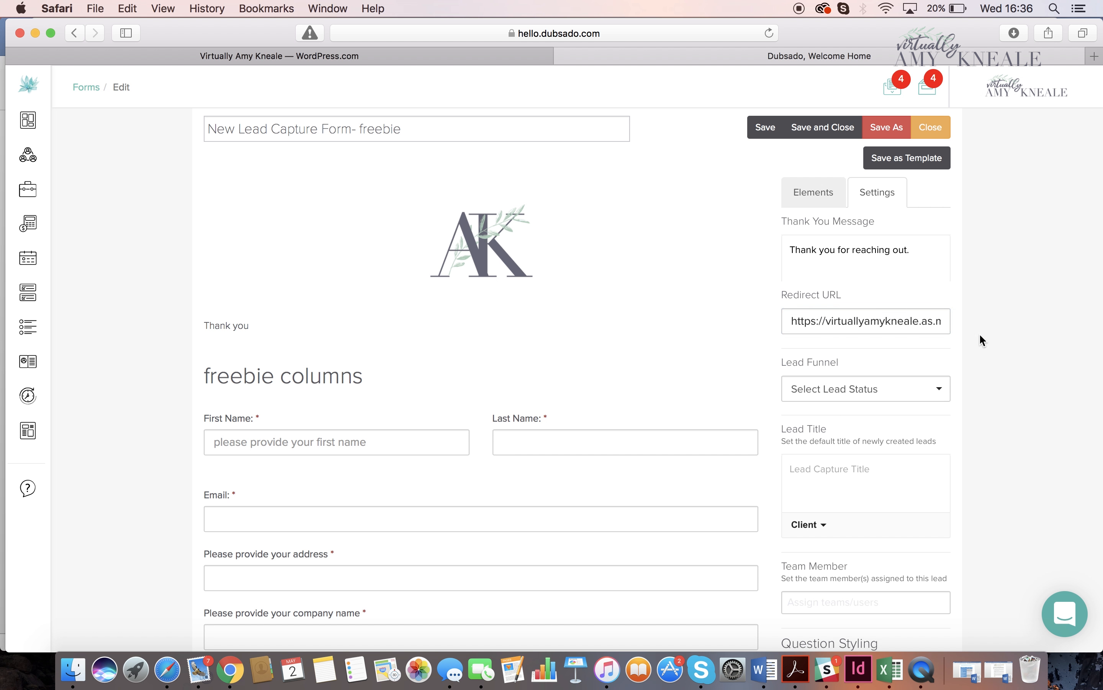
- Review the freebie form's Lead Funnel, Lead Title, Team Member and Question Styling settings
scroll(980, 335, down, 5)
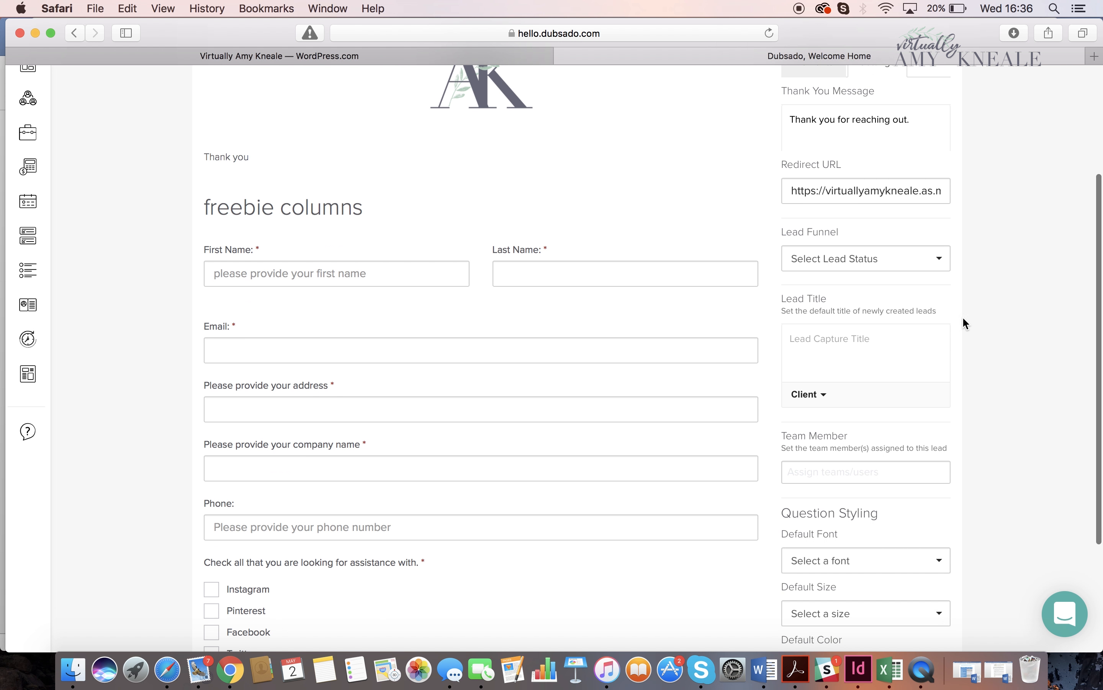
click(945, 259)
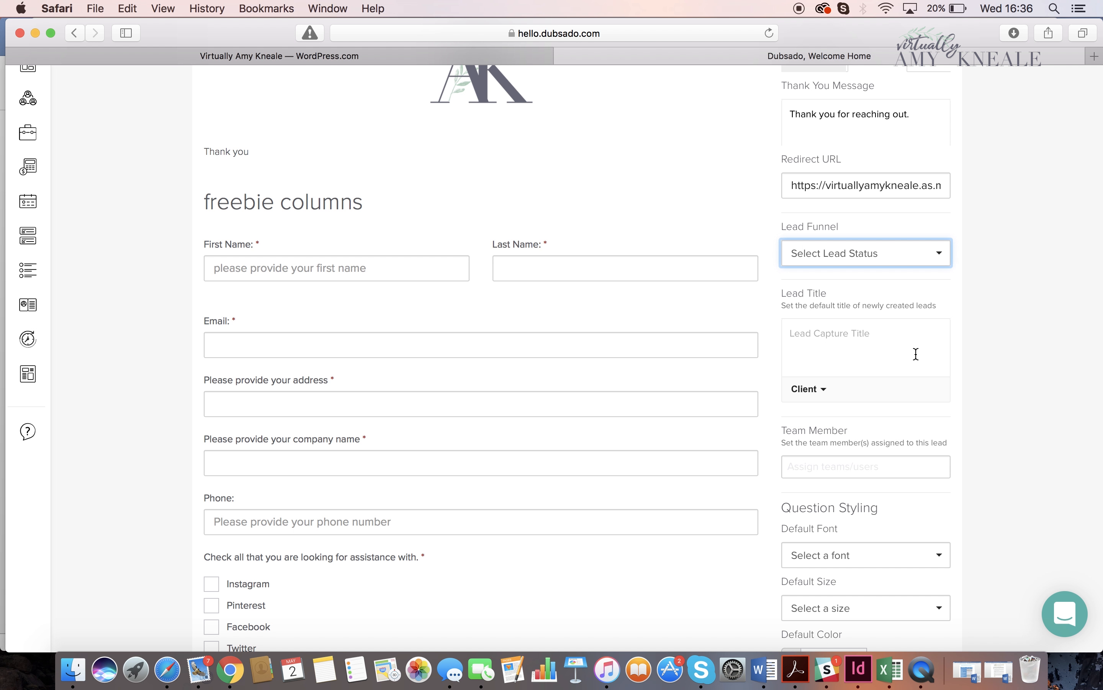
scroll(916, 355, down, 1)
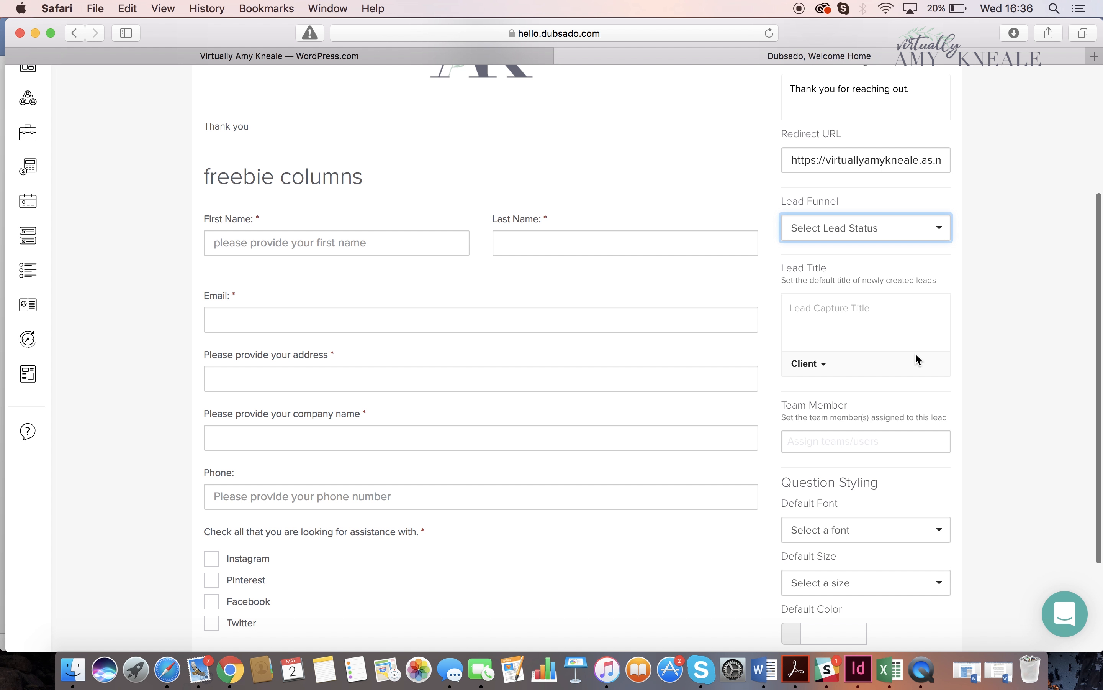
scroll(916, 355, down, 2)
scroll(916, 355, down, 1)
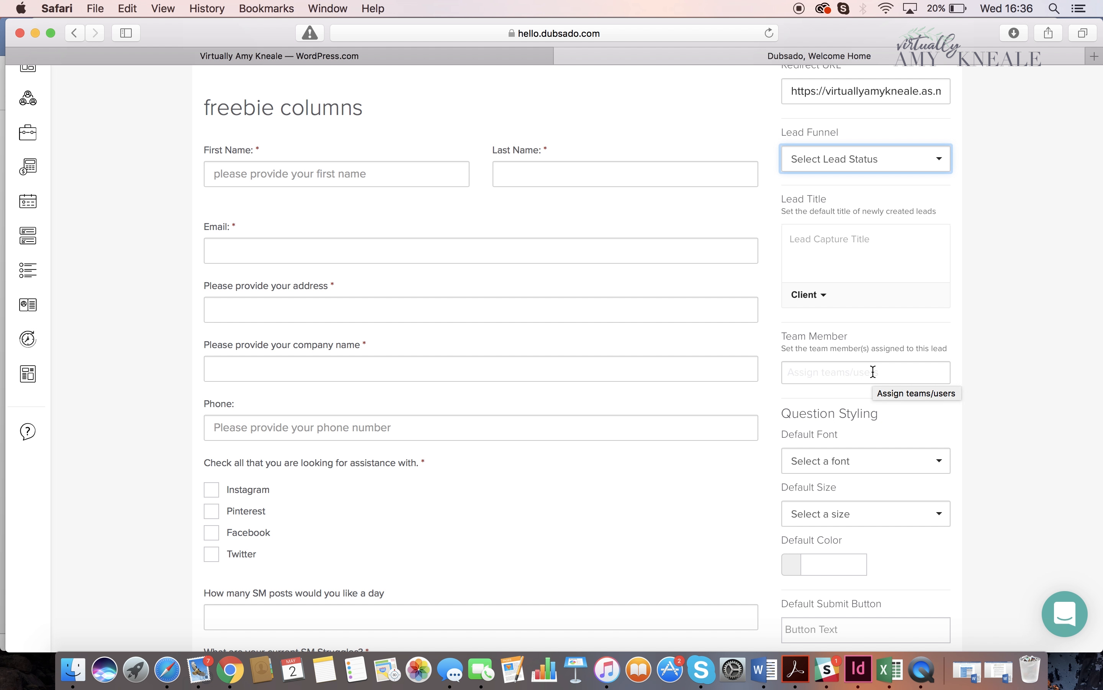
scroll(873, 371, down, 2)
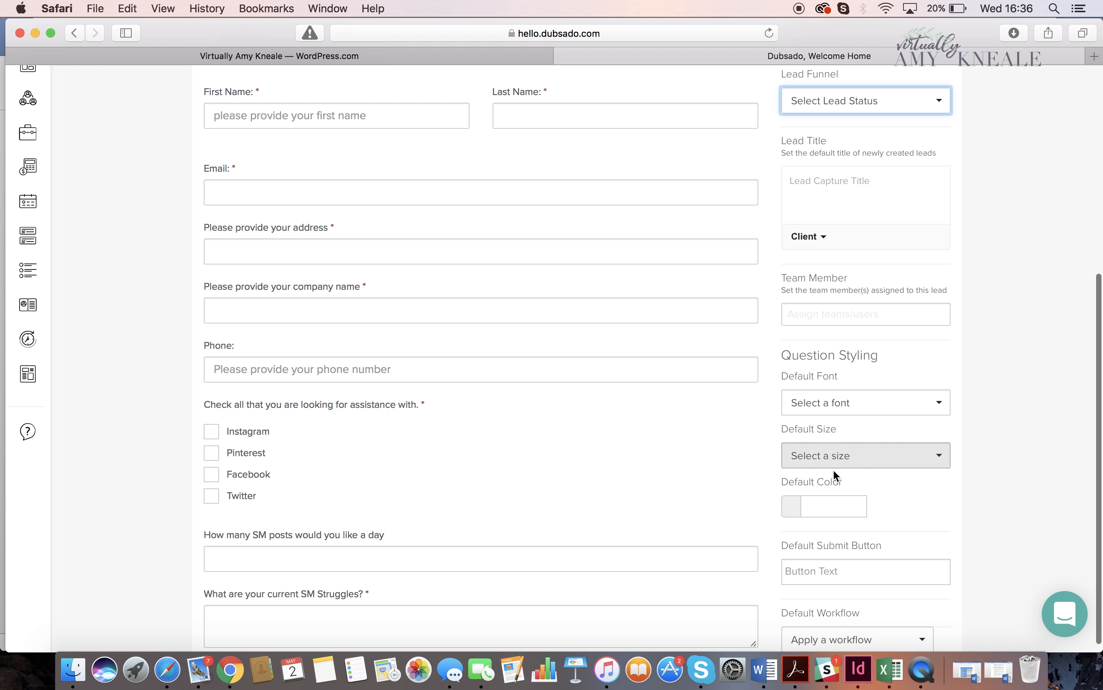
- Set the default submit button text to "Submit form", and save and close the form
scroll(832, 470, down, 1)
click(842, 560)
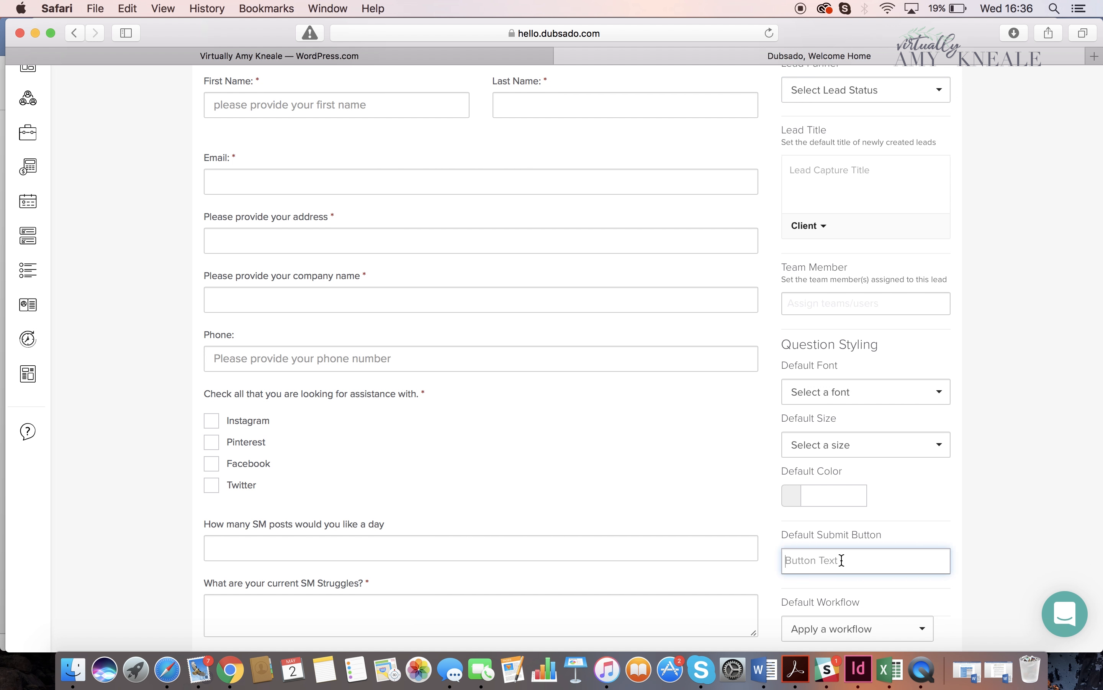
text(Submit form)
scroll(846, 138, up, 10)
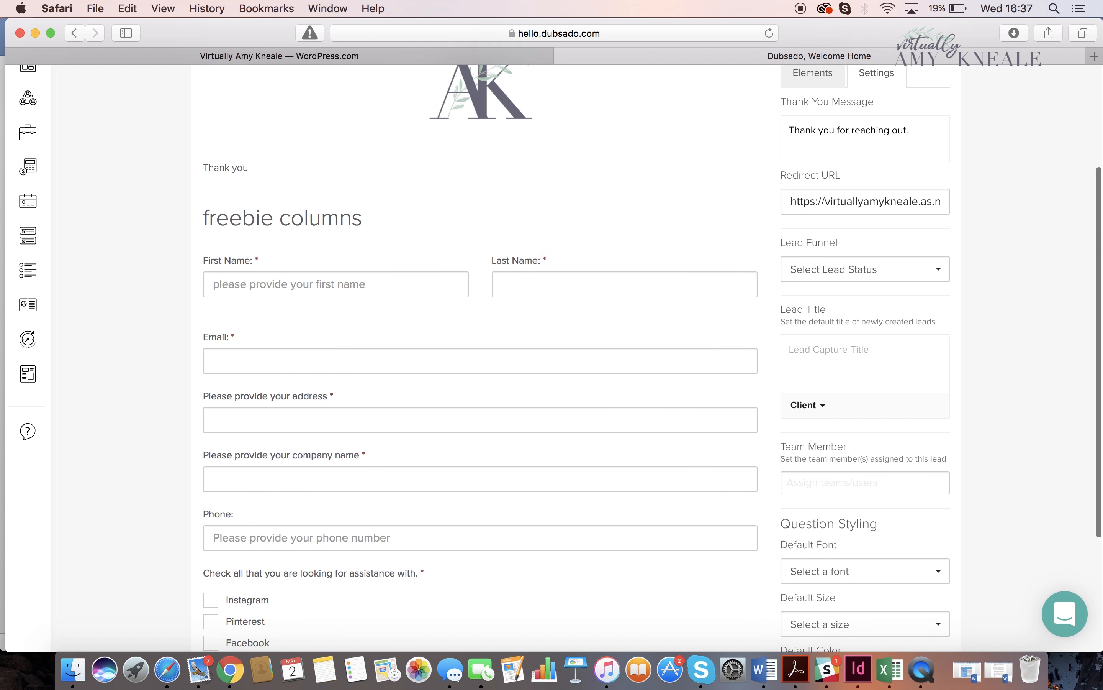
click(817, 127)
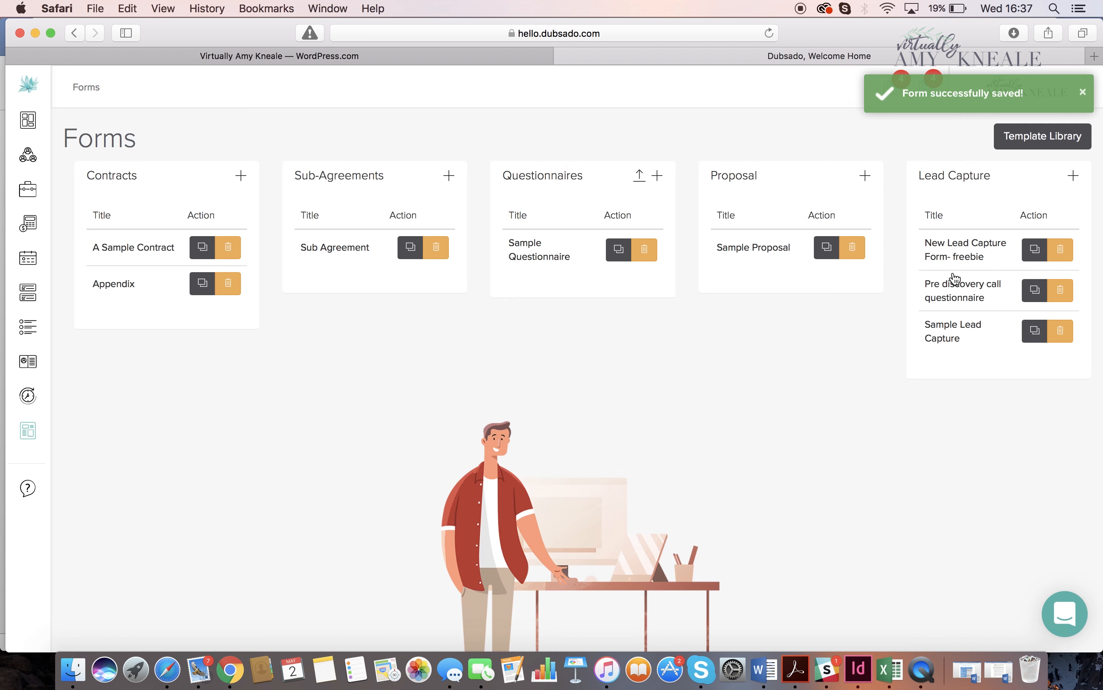
- Reopen the freebie lead capture form's settings for editing and clear its Redirect URL
click(949, 252)
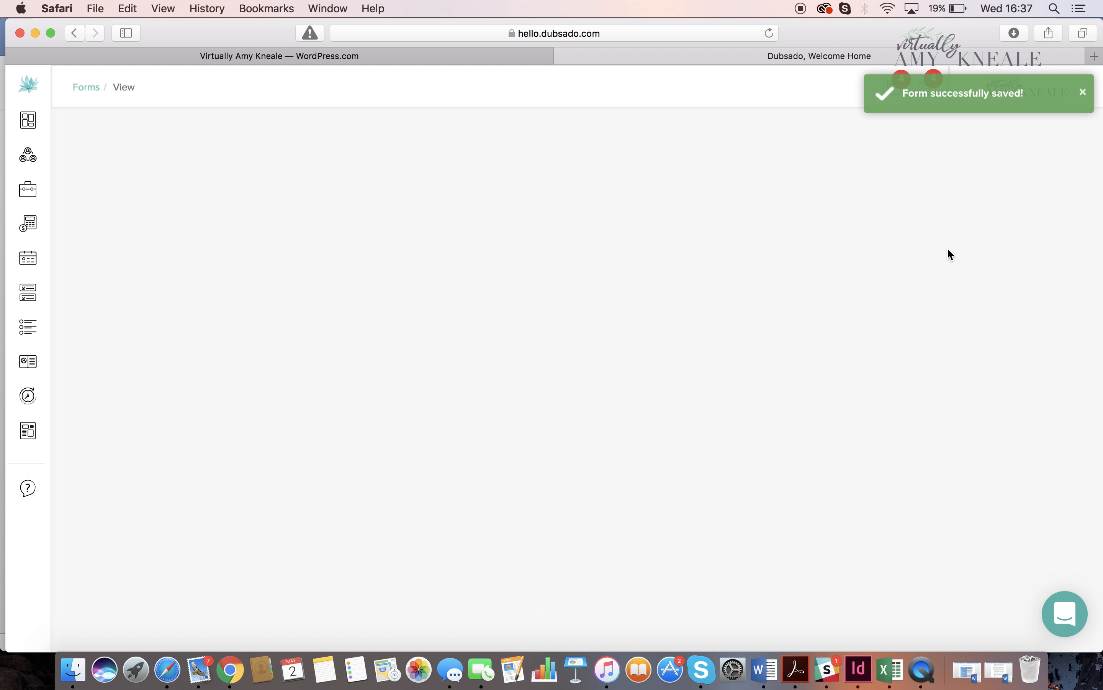
click(933, 235)
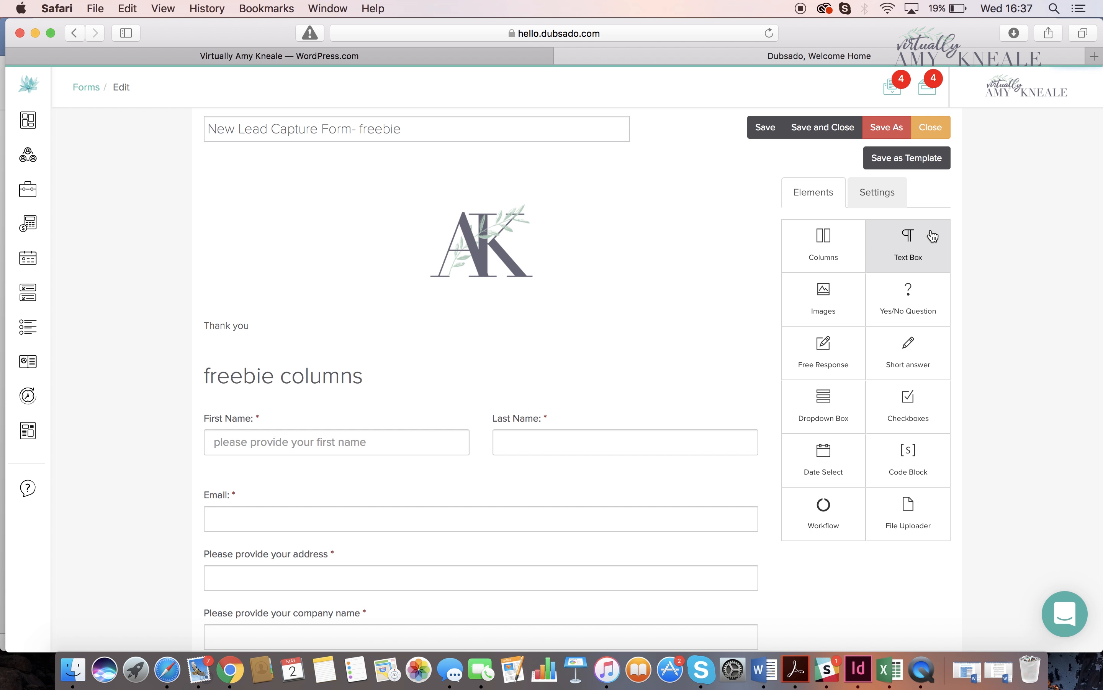
click(893, 192)
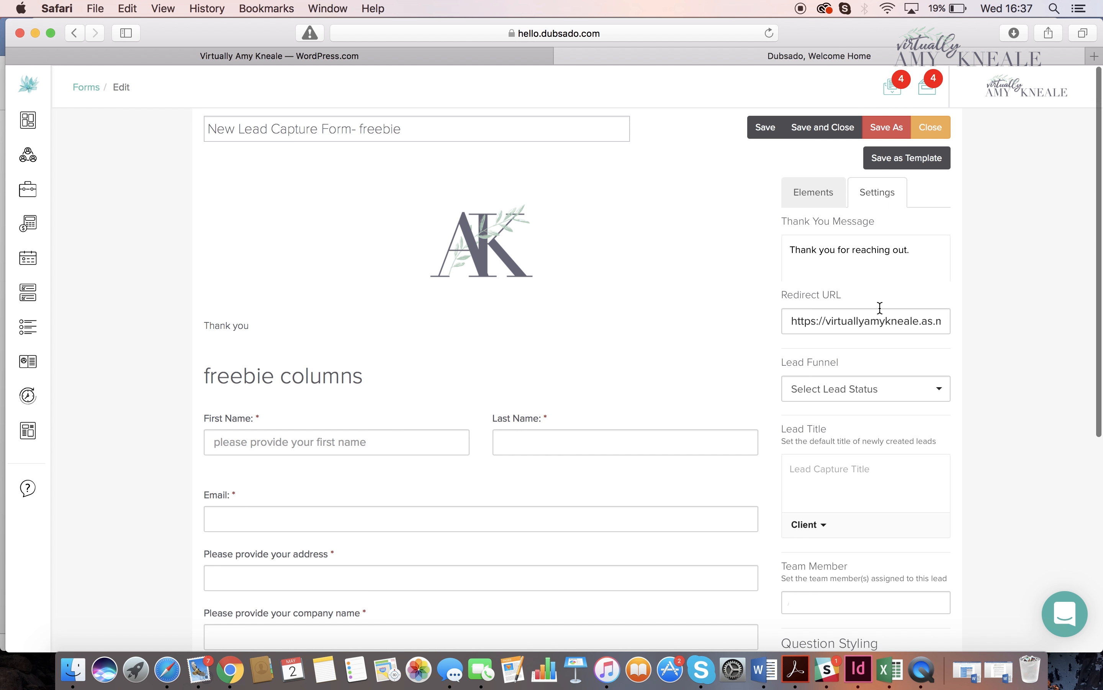
scroll(879, 306, down, 3)
scroll(879, 307, up, 3)
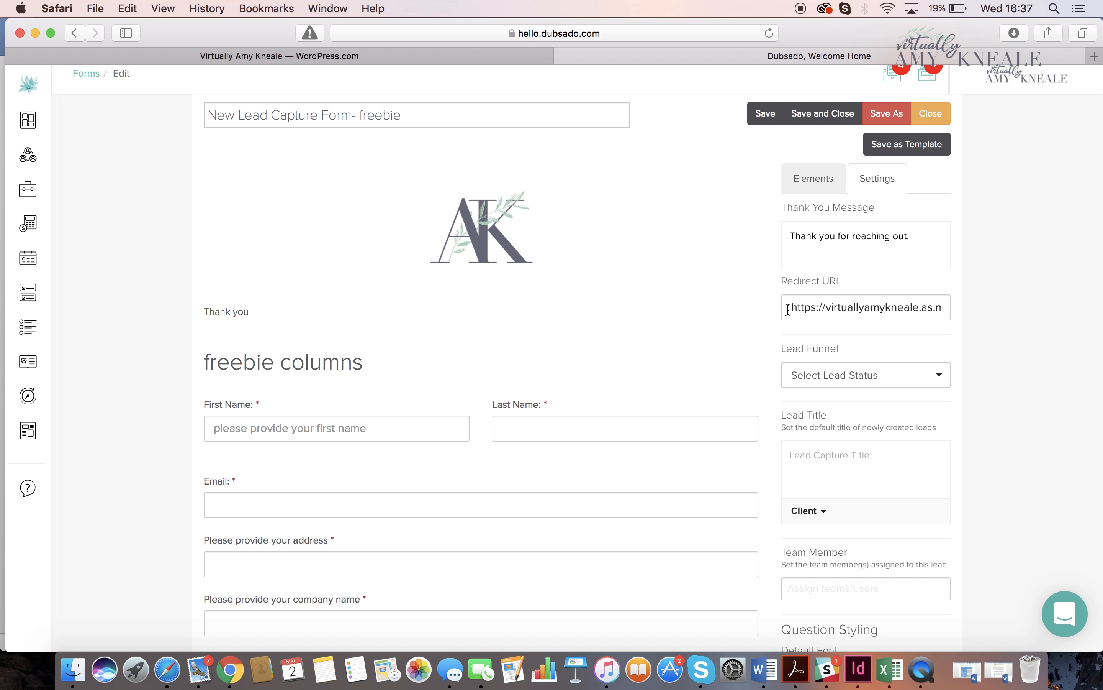
scroll(974, 302, down, 3)
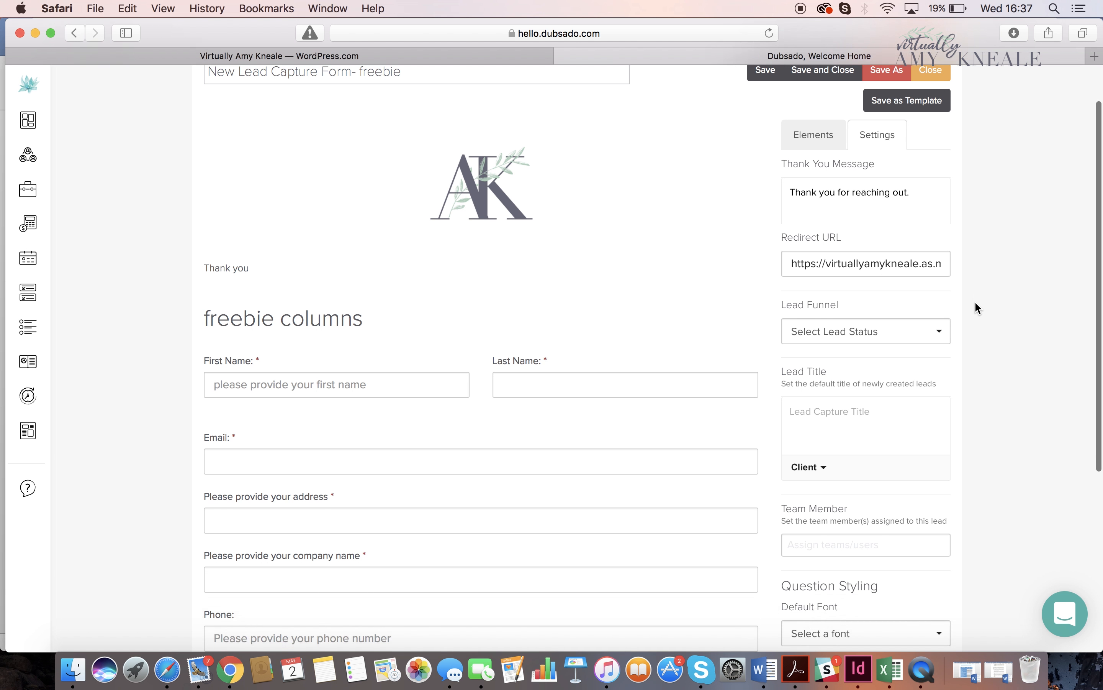
drag(784, 230, 1063, 230)
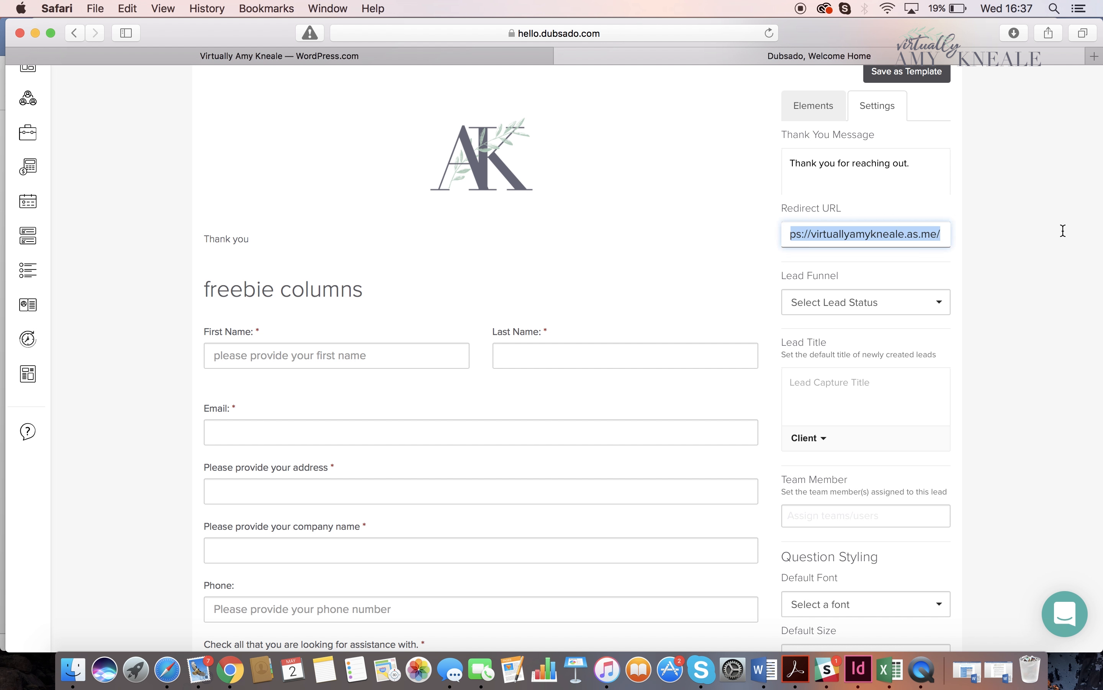
key(BackSpace)
- Check the workflows offered as the form's Default Workflow without choosing one, and save and close the form
scroll(1051, 311, down, 6)
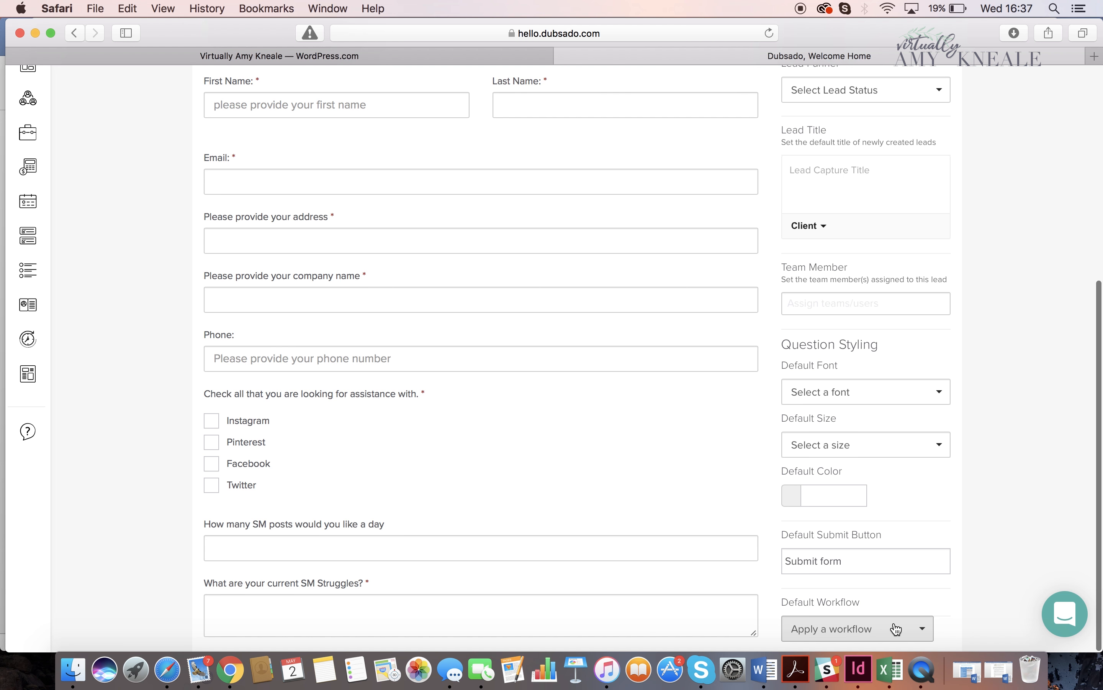
click(897, 626)
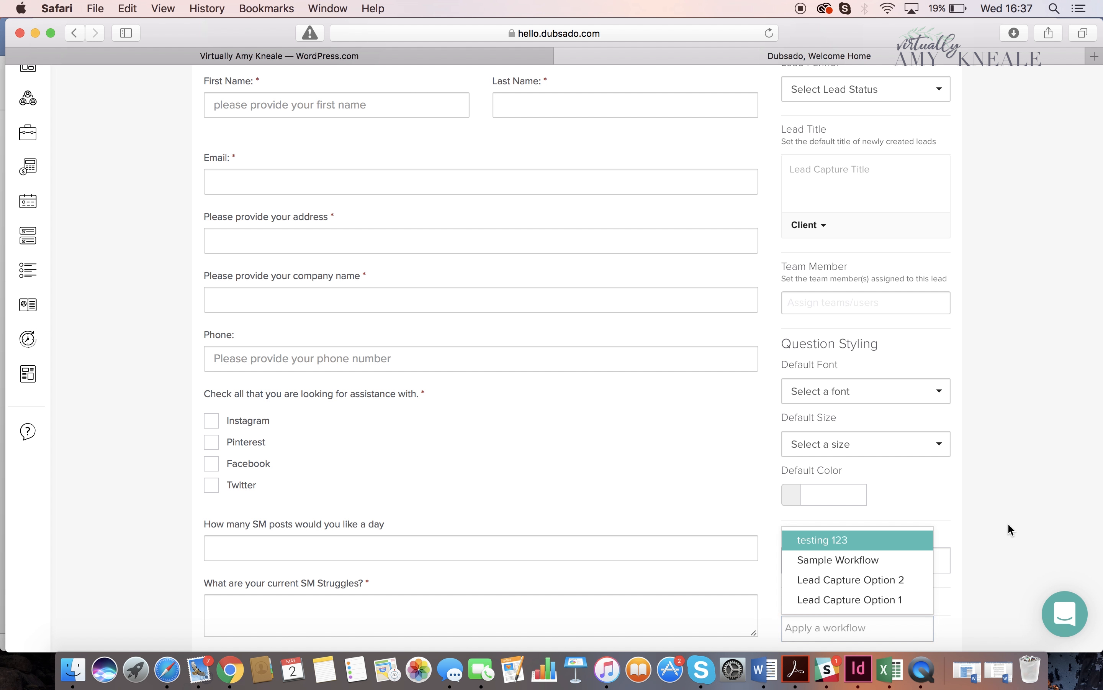
key(Escape)
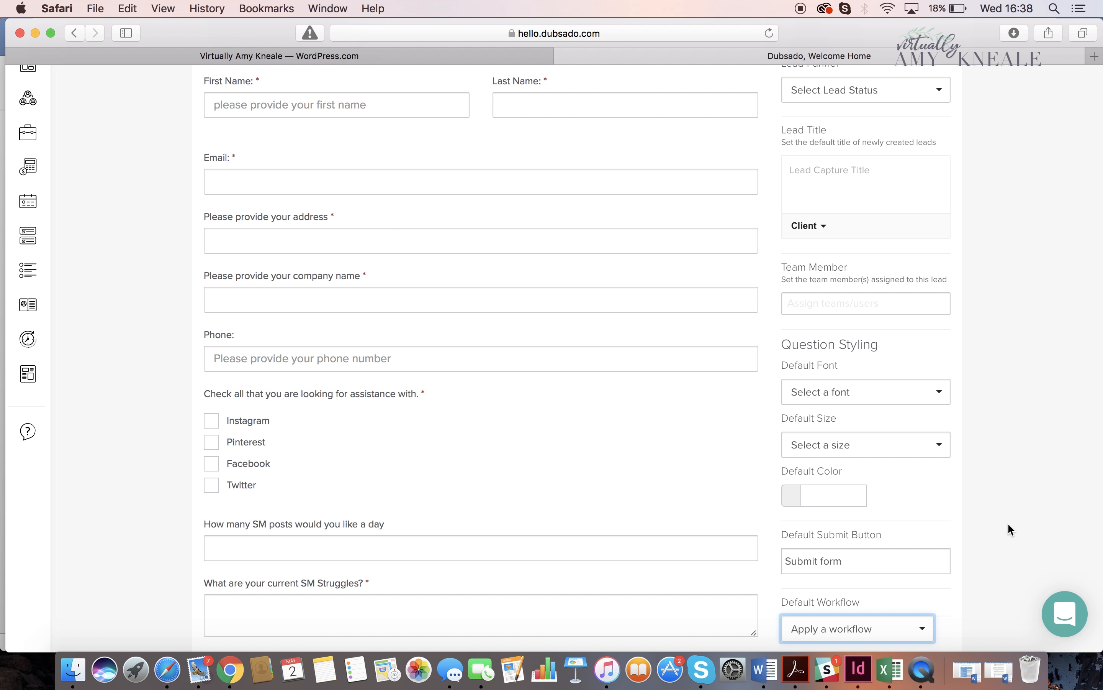
scroll(1008, 523, up, 10)
click(835, 138)
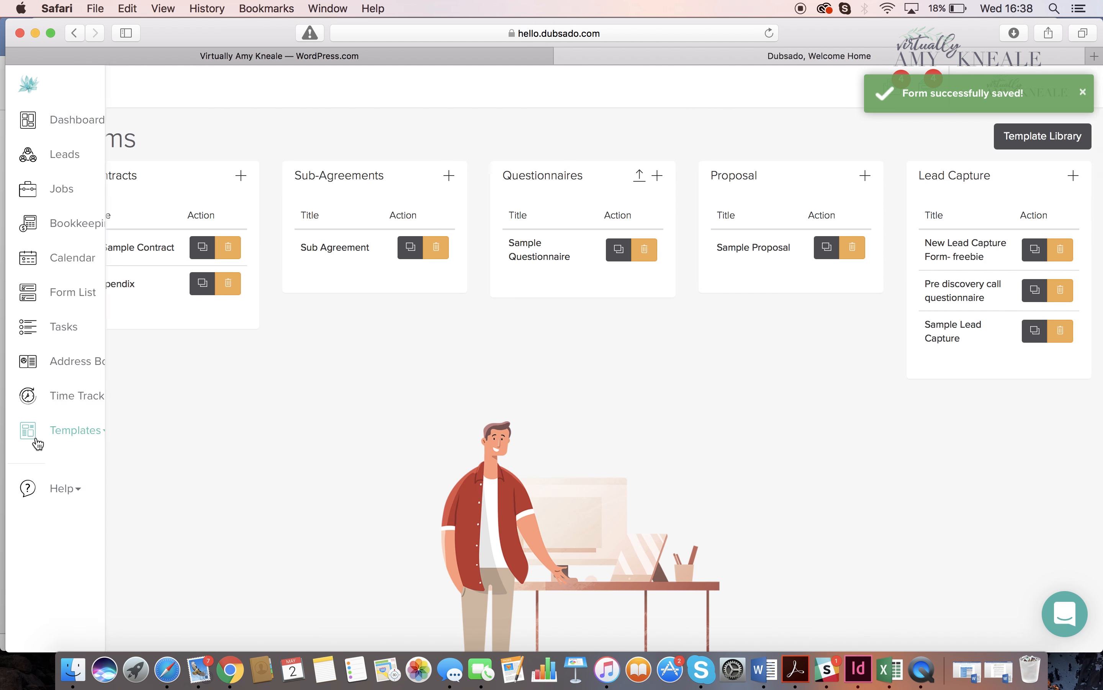
- Go to the workflow templates, view the testing 123 workflow's overview, and open that workflow for editing
click(51, 431)
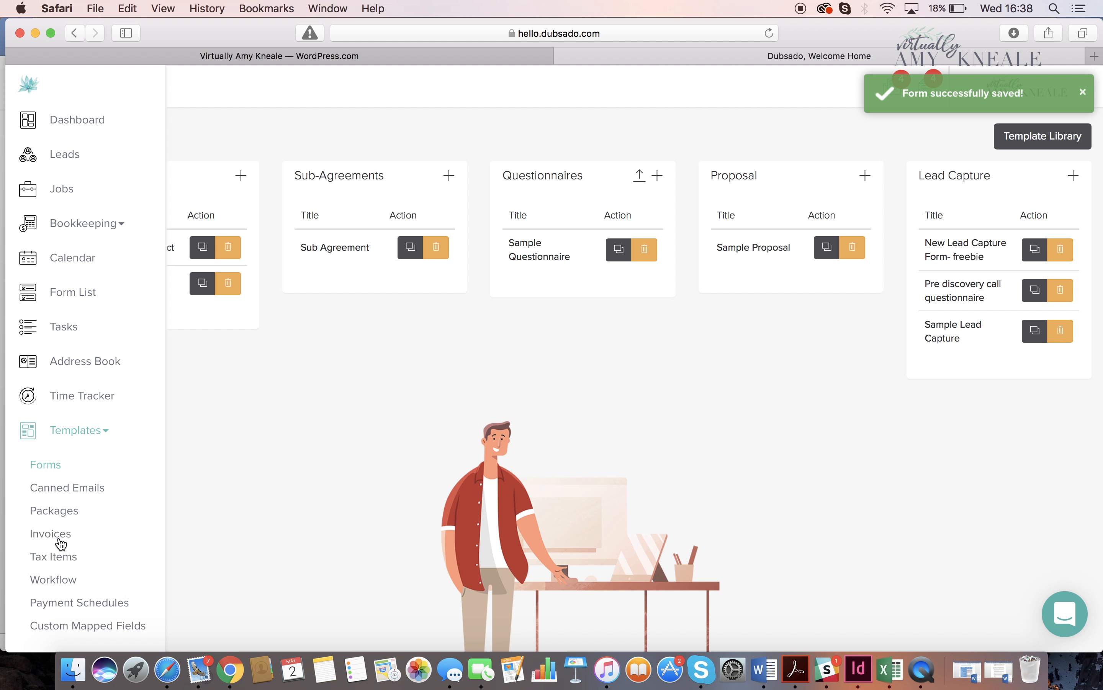
click(41, 581)
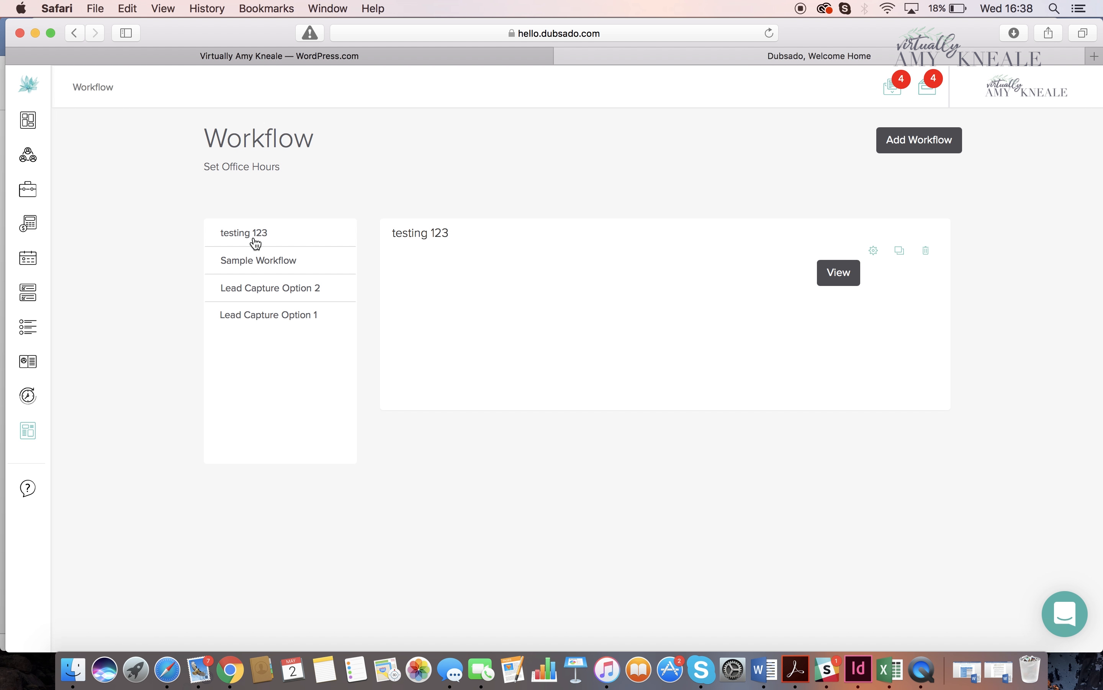
click(838, 287)
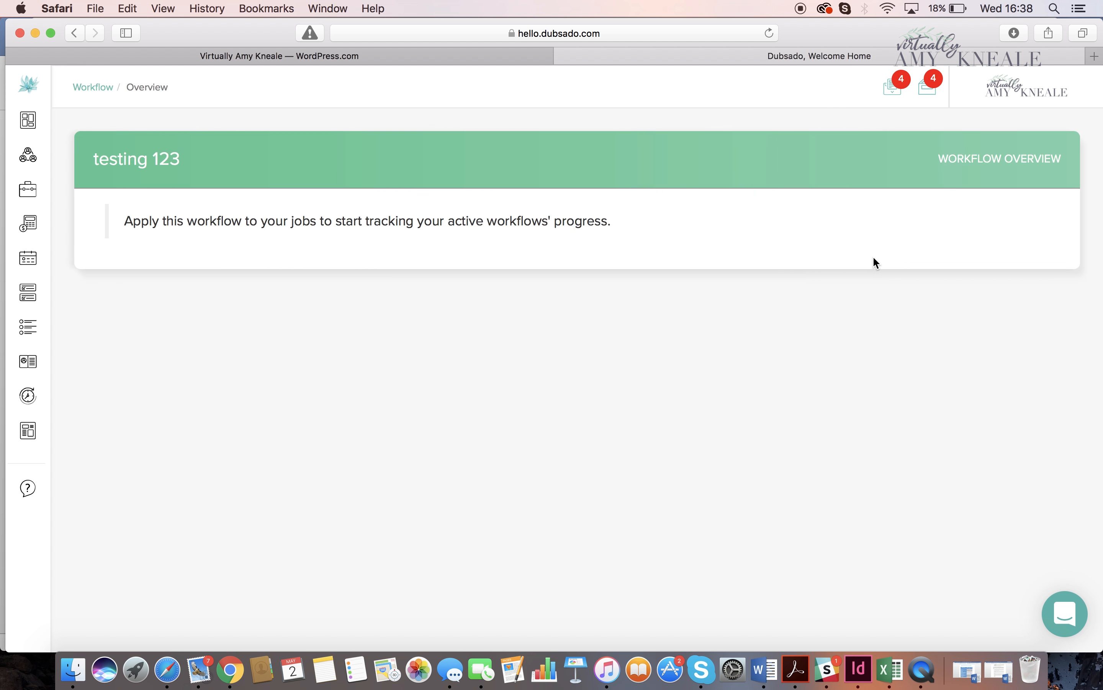
click(75, 33)
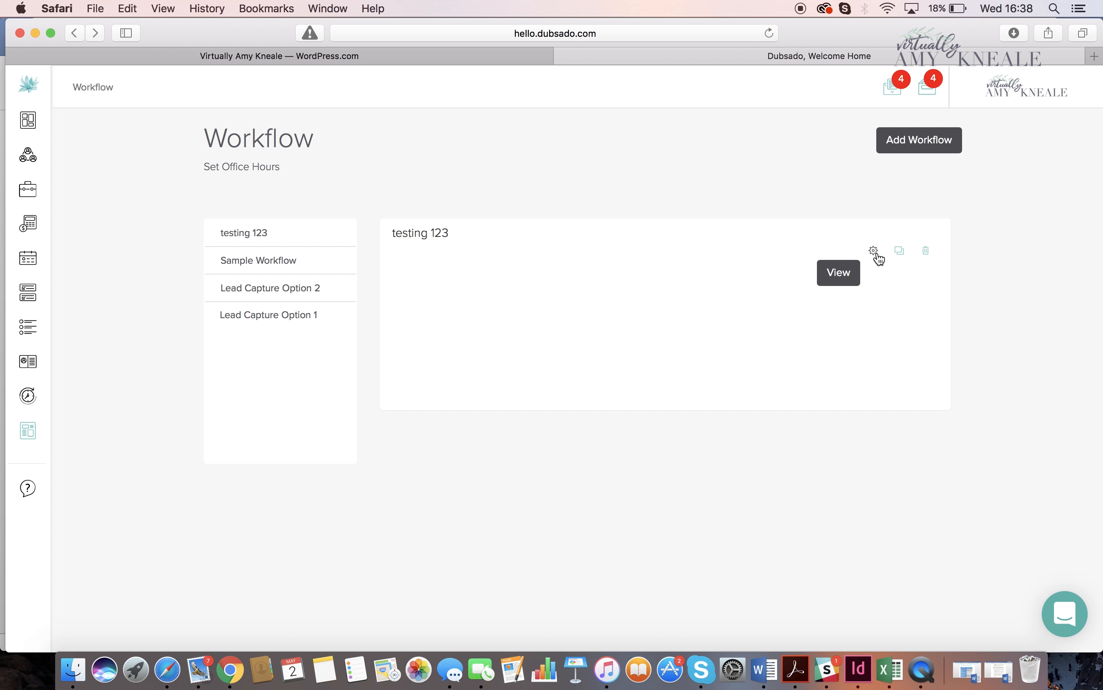
click(876, 255)
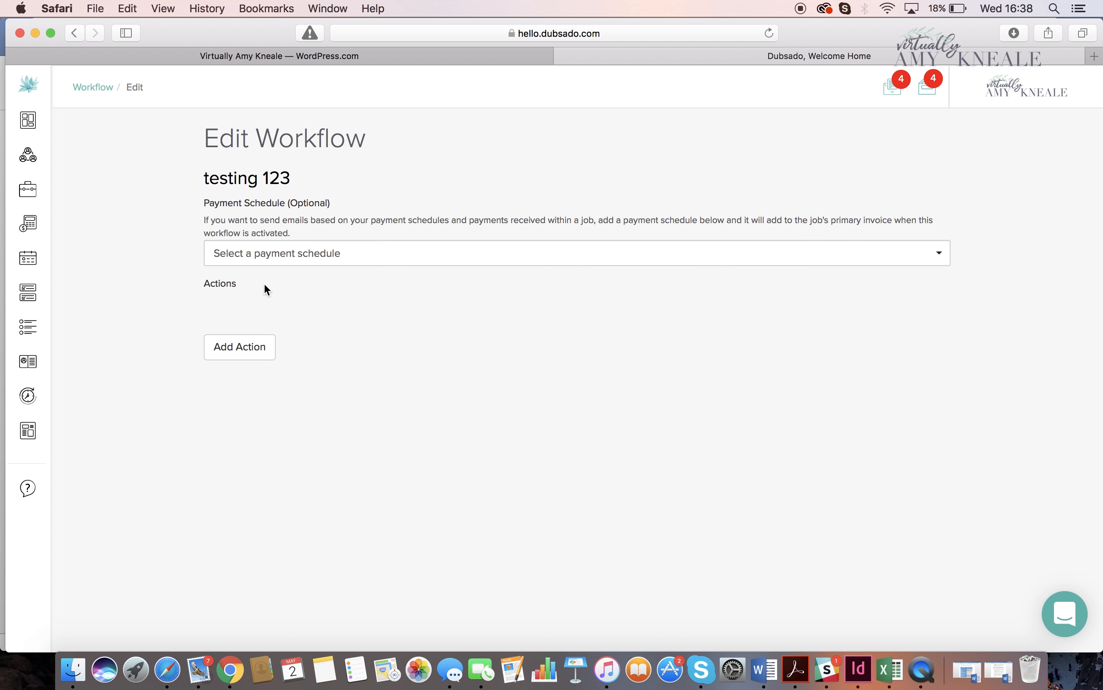
- Add a Send Email action to the testing 123 workflow, timed 0 days after workflow started
click(265, 347)
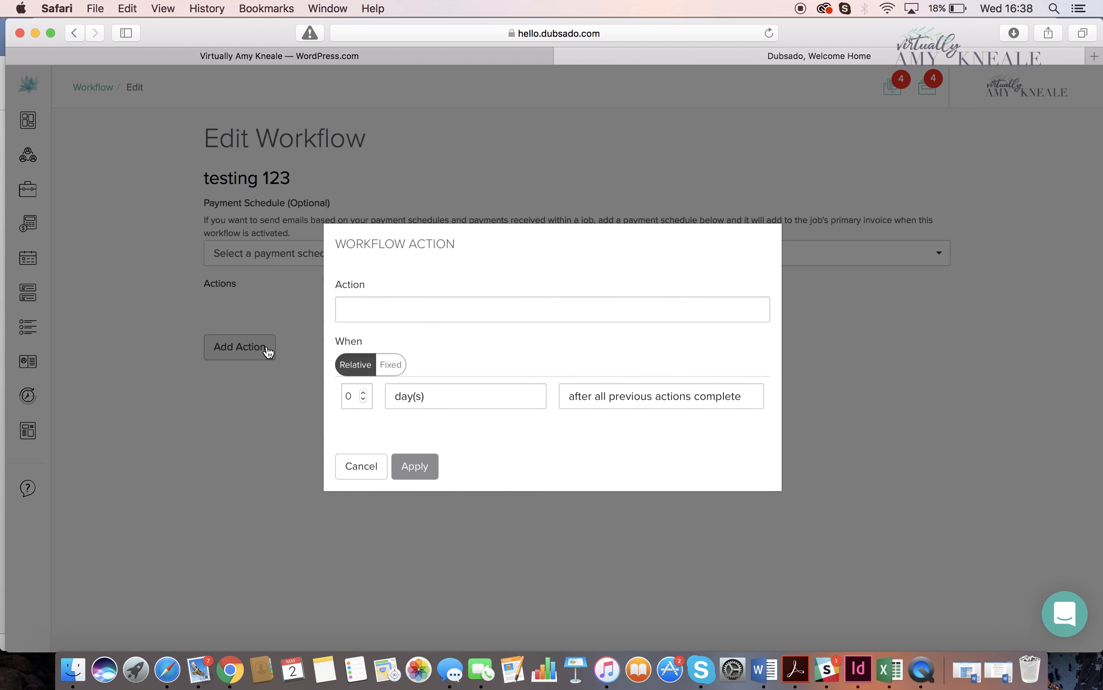
click(378, 319)
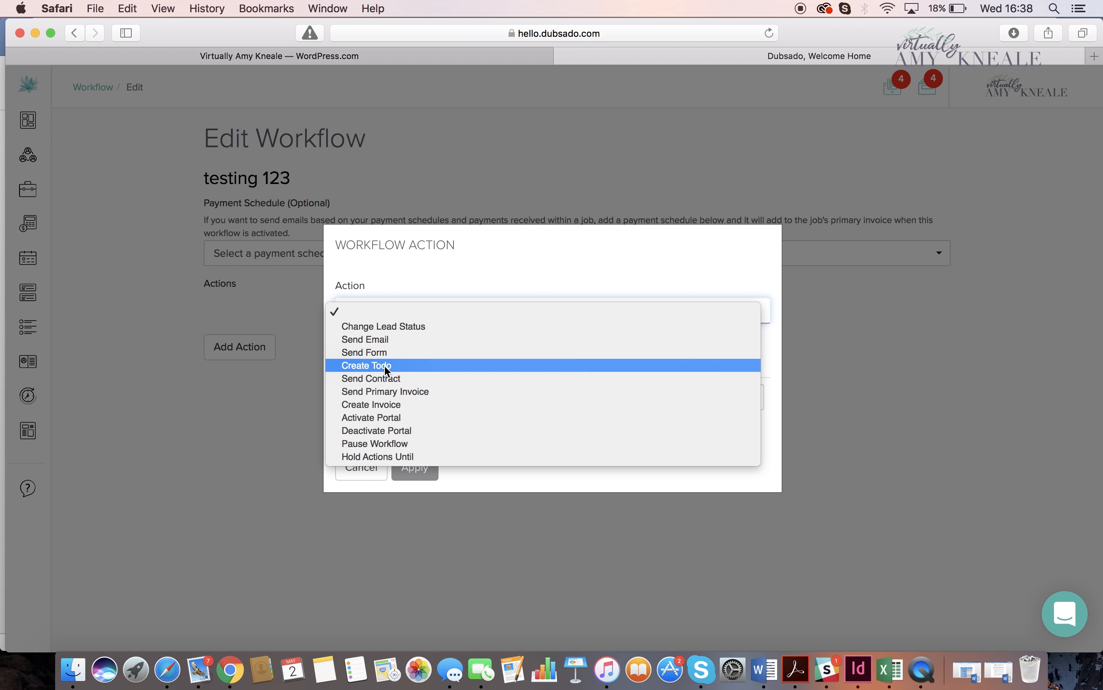
click(379, 341)
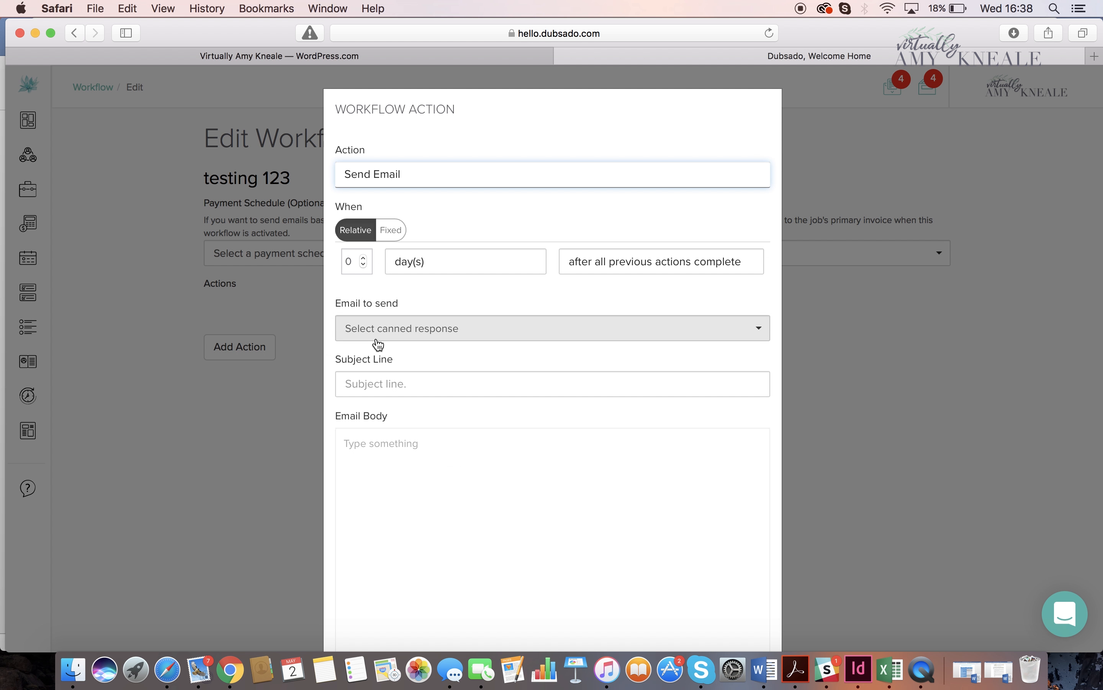
click(636, 271)
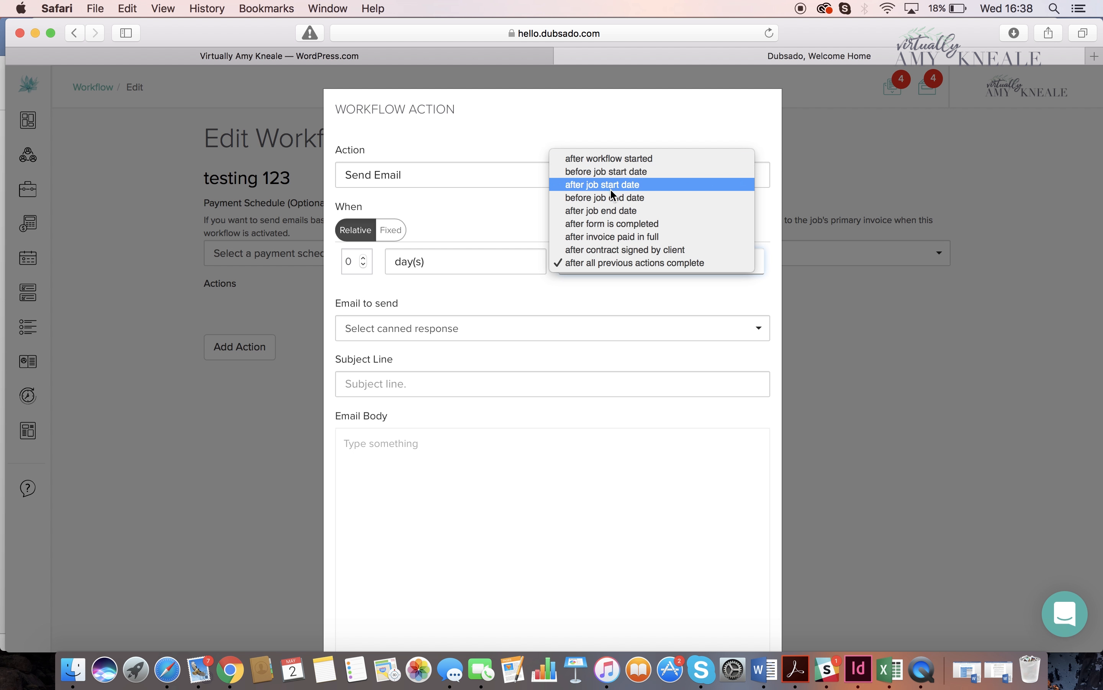
click(620, 161)
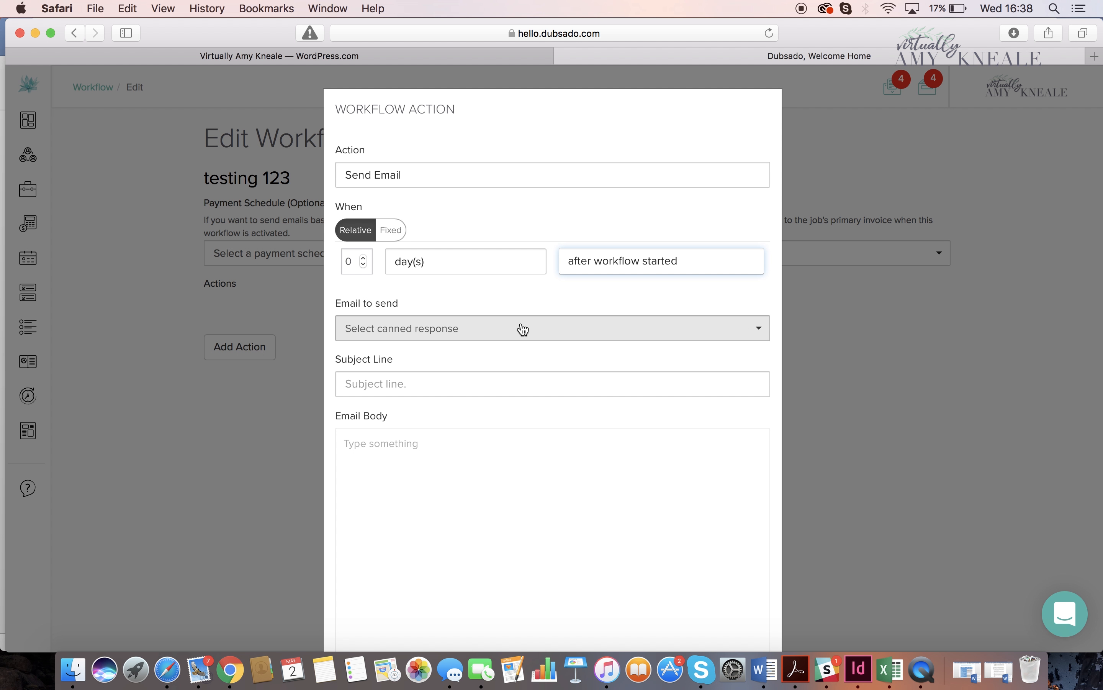
- Give the email the subject "call" and body "we will be in touch shortly to set up a call", sign with the sender's first name, and apply the action
click(458, 385)
text(call)
key(Tab)
text(we will be in toc)
key(BackSpace)
text(uch shortly a)
key(BackSpace)
text(to set up a call)
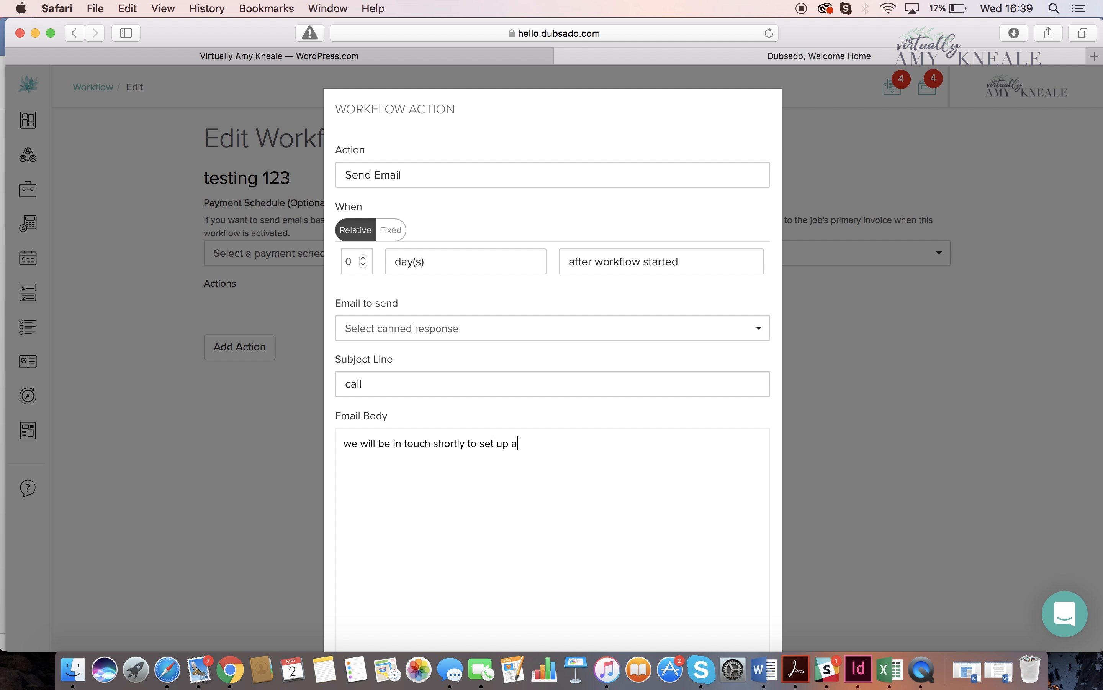
key(BackSpace)
text(l)
scroll(518, 429, down, 3)
key(Return)
key(Return)
text(Amy)
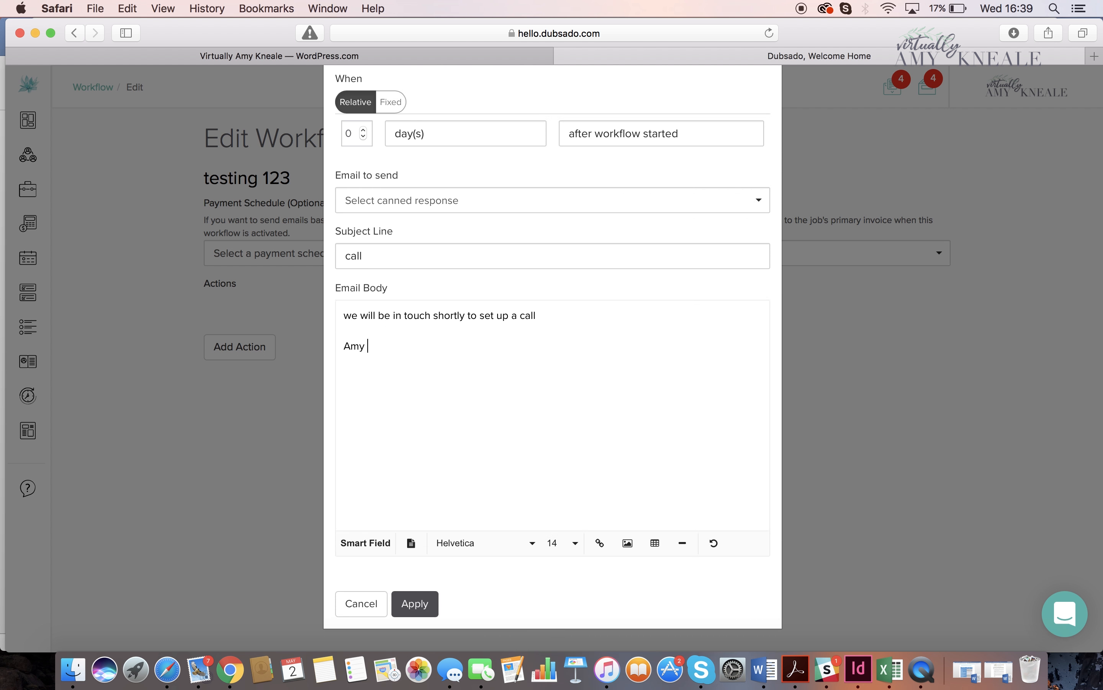
click(415, 603)
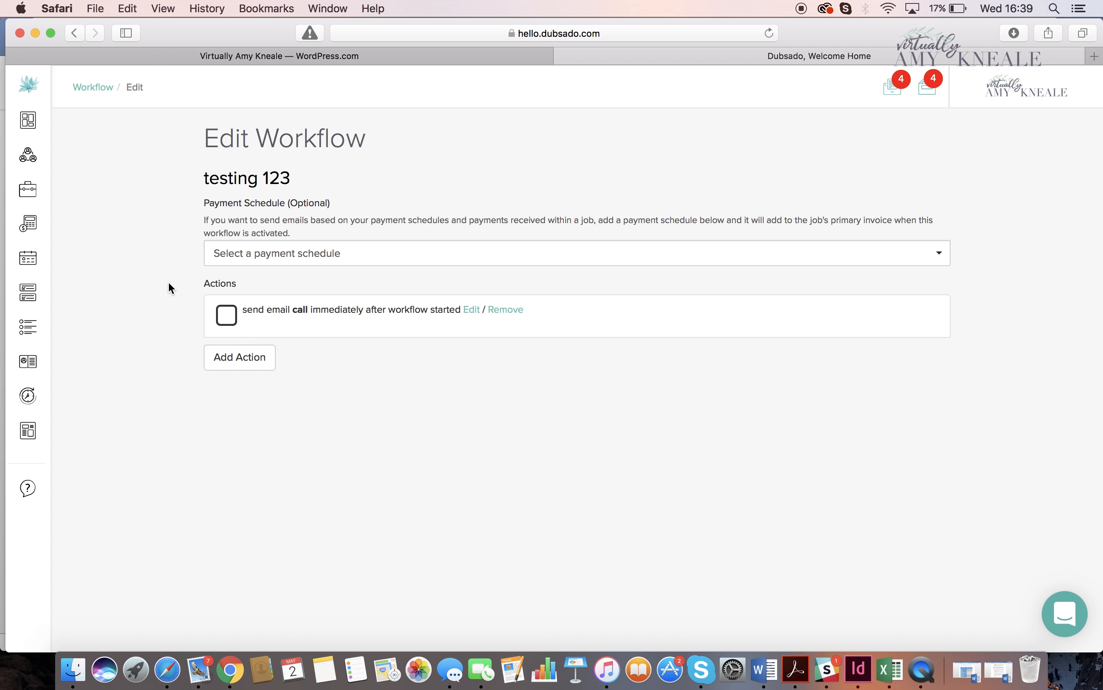
- Return to the form templates and reopen the New Lead Capture Form- freebie for editing
mouse_move(28, 402)
click(54, 436)
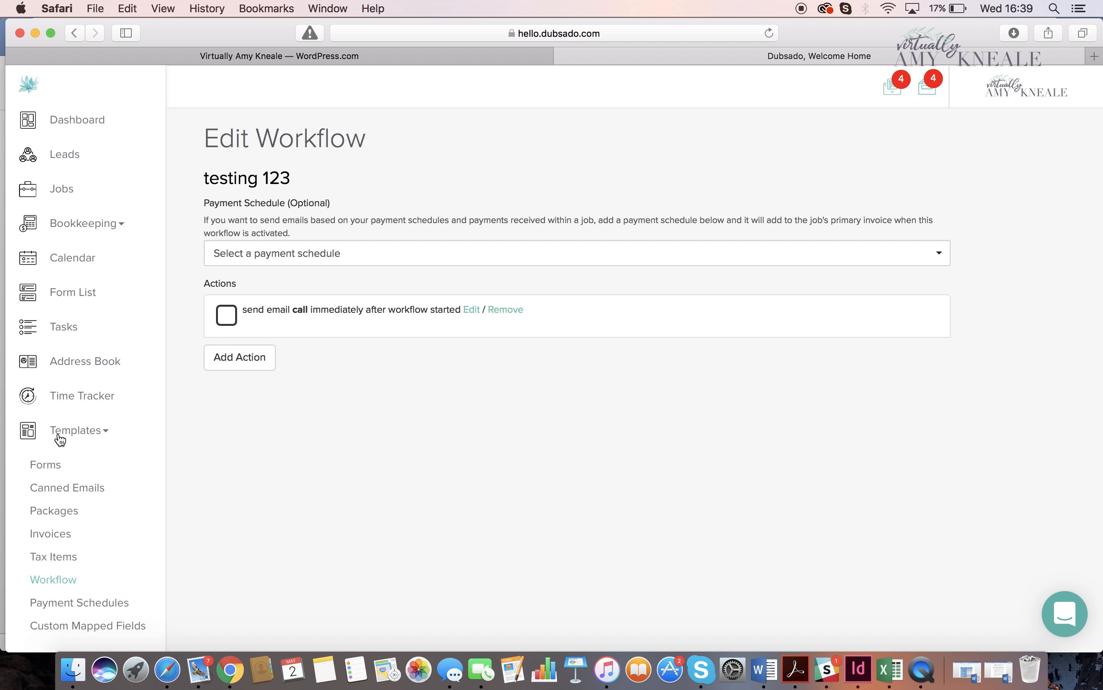
click(55, 466)
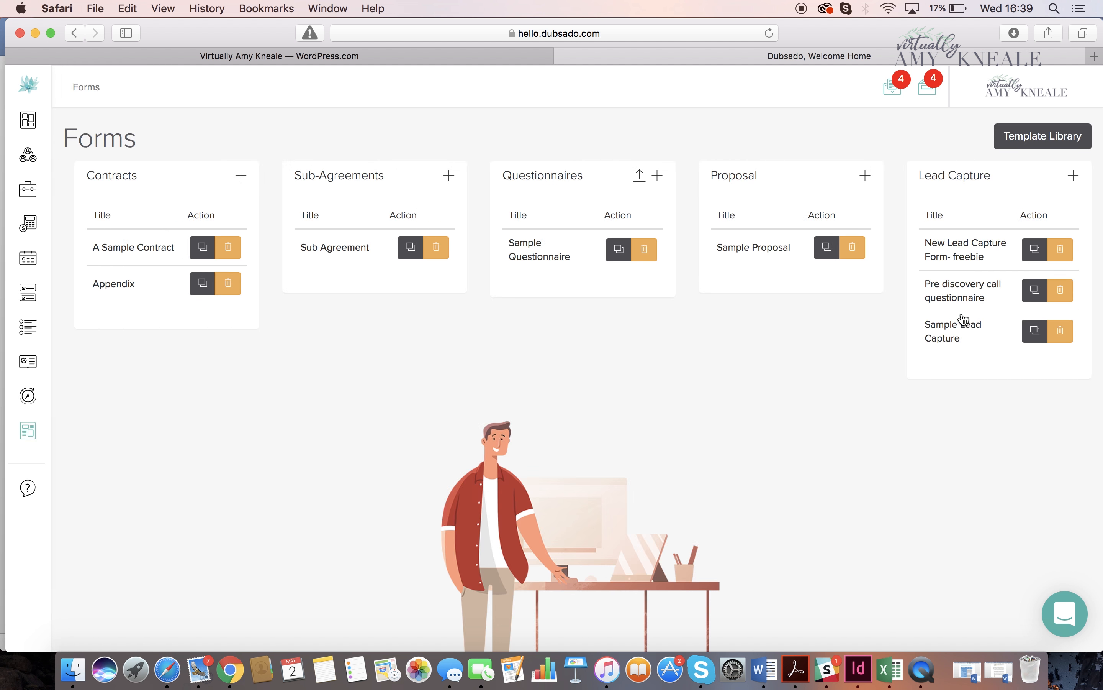
click(957, 247)
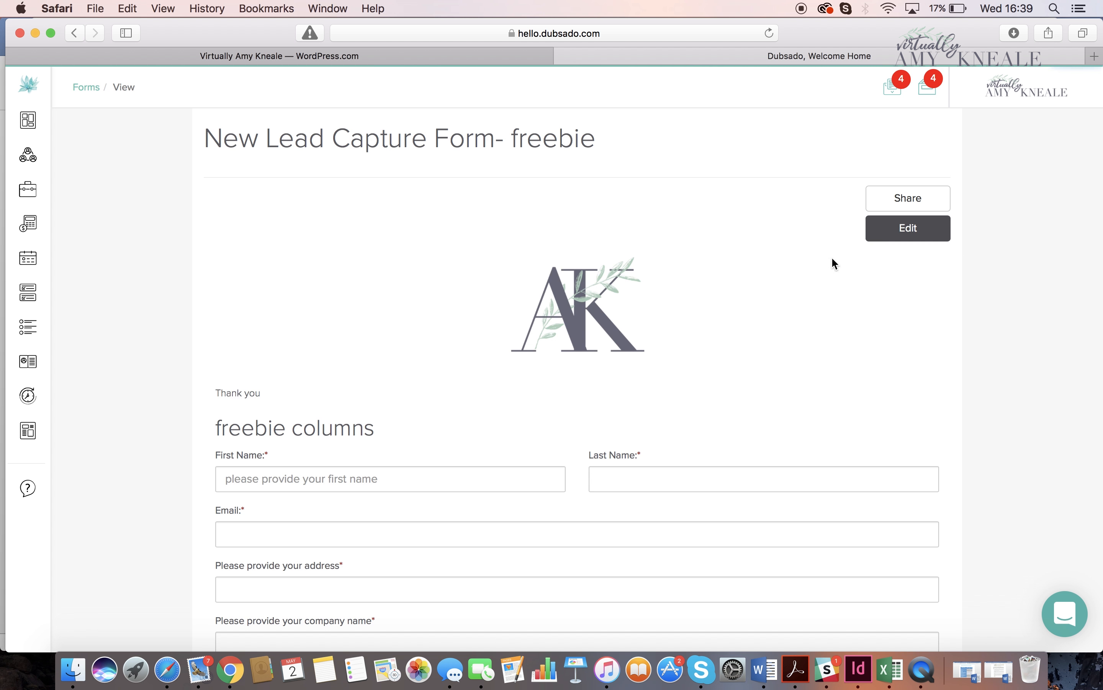
click(892, 237)
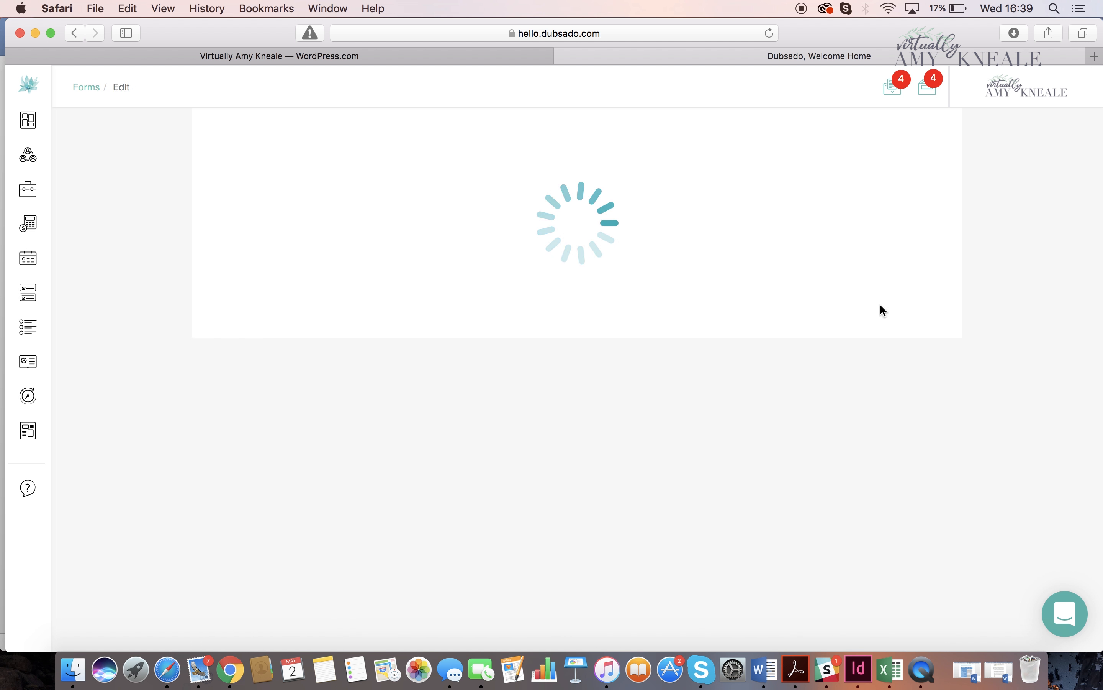
- Set the default workflow in the form's settings to testing 123
scroll(880, 306, down, 3)
scroll(880, 306, up, 2)
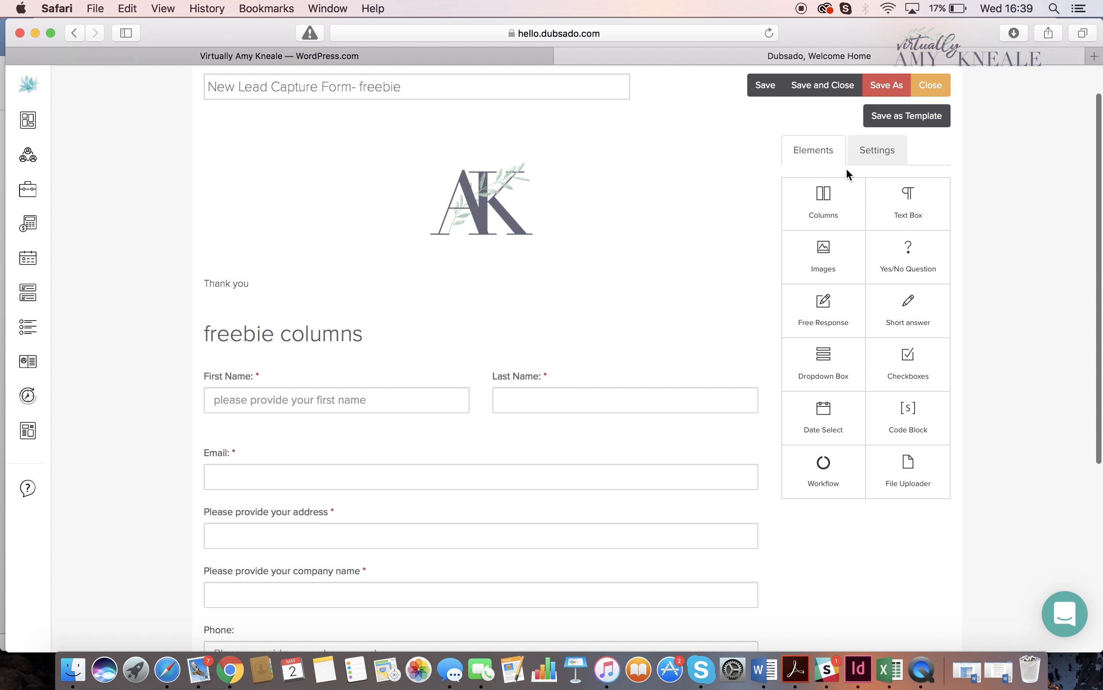
click(866, 155)
scroll(868, 388, down, 5)
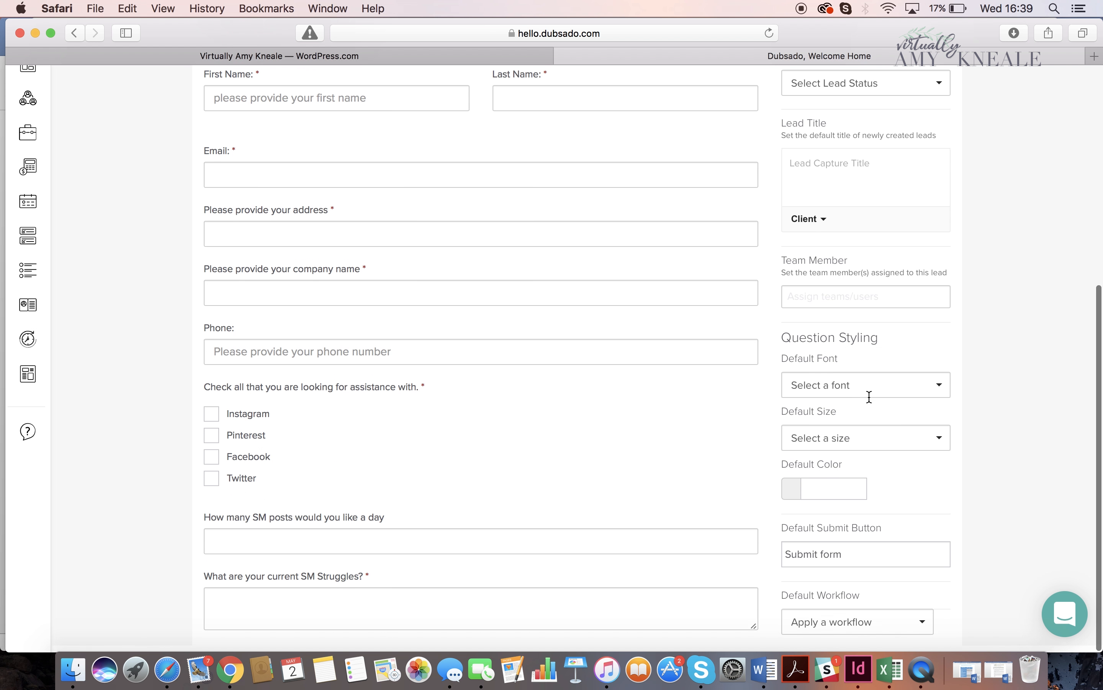
scroll(869, 396, up, 1)
click(900, 622)
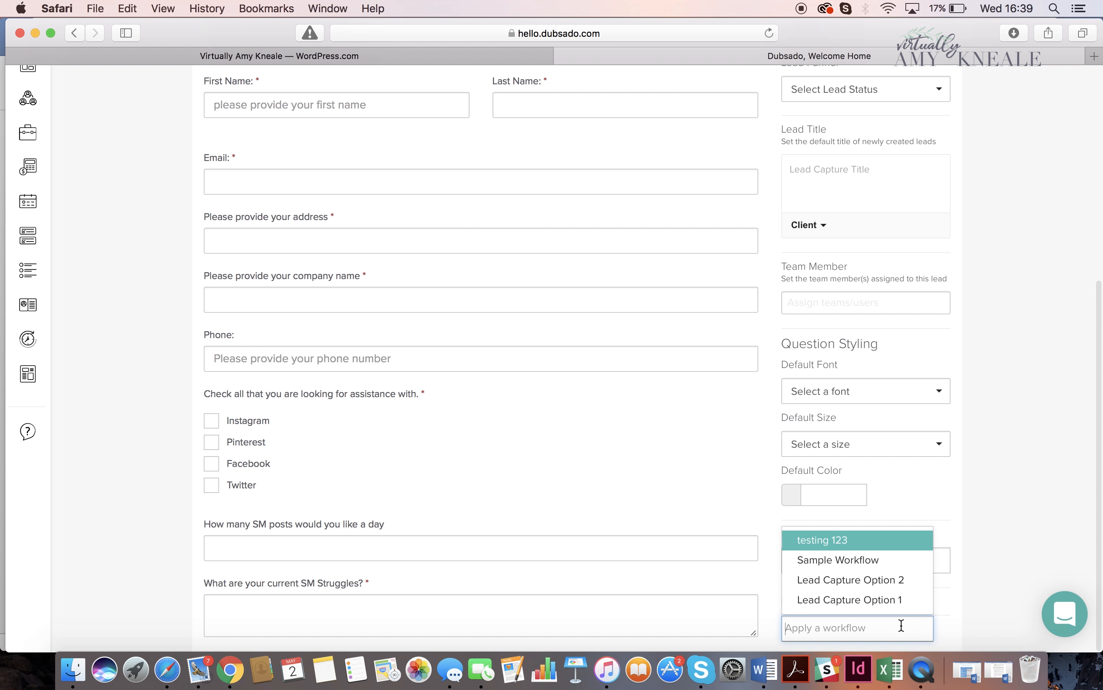
click(880, 547)
- Look over the form and its settings, and save and close the New Lead Capture Form- freebie
scroll(880, 538, up, 2)
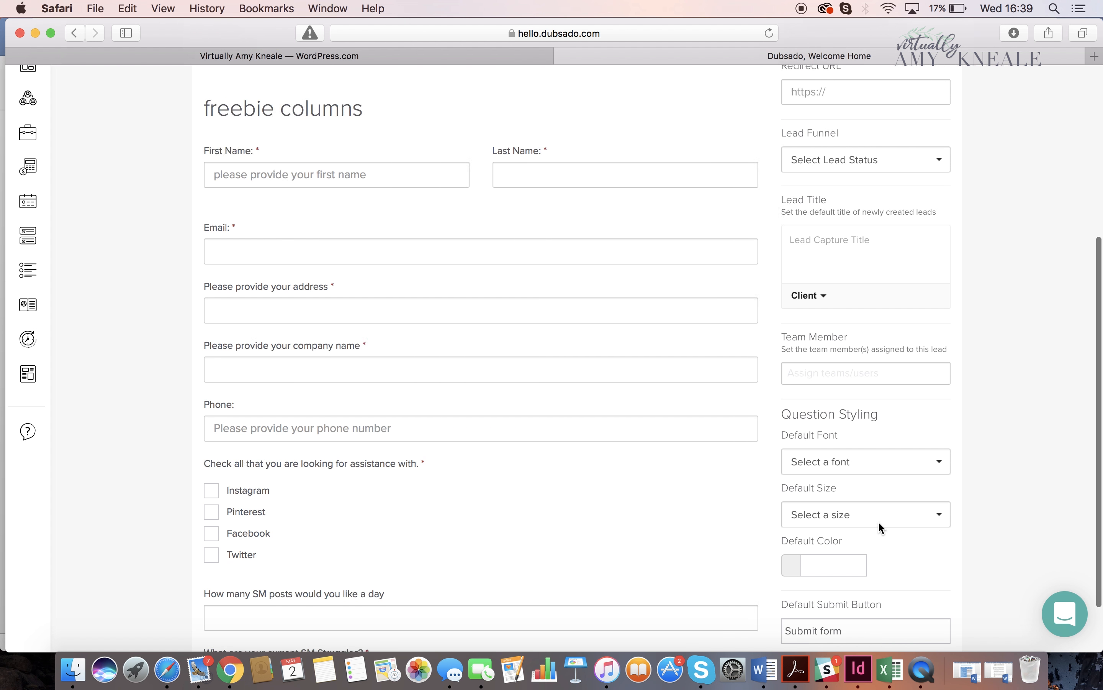
scroll(879, 525, up, 3)
scroll(879, 525, down, 5)
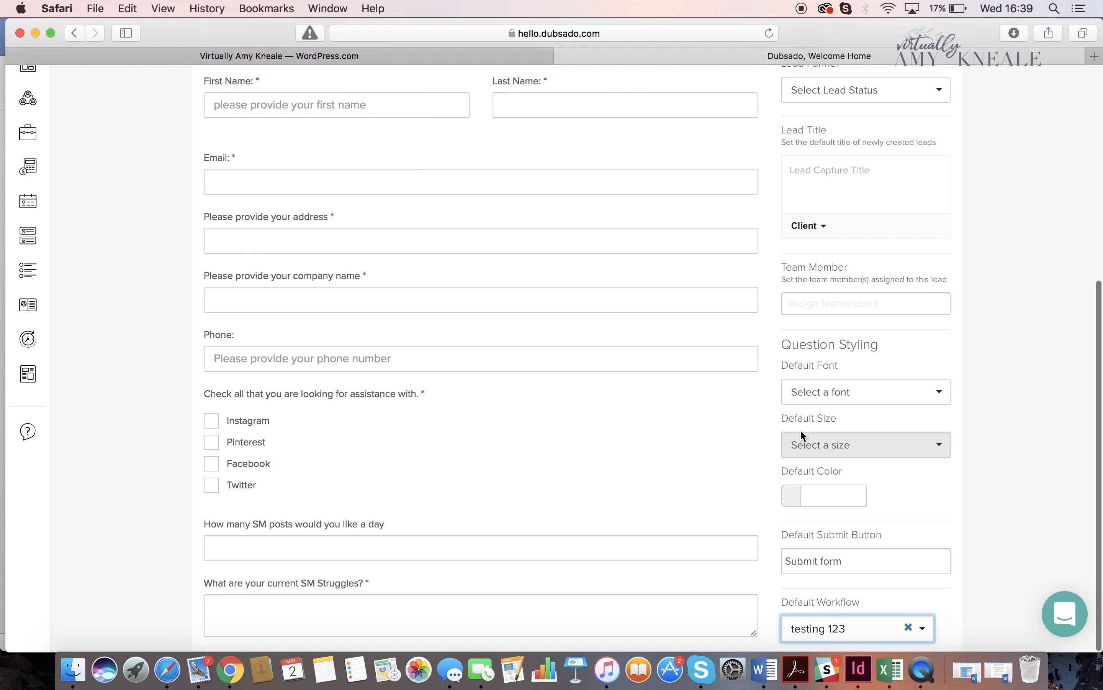
scroll(820, 442, up, 7)
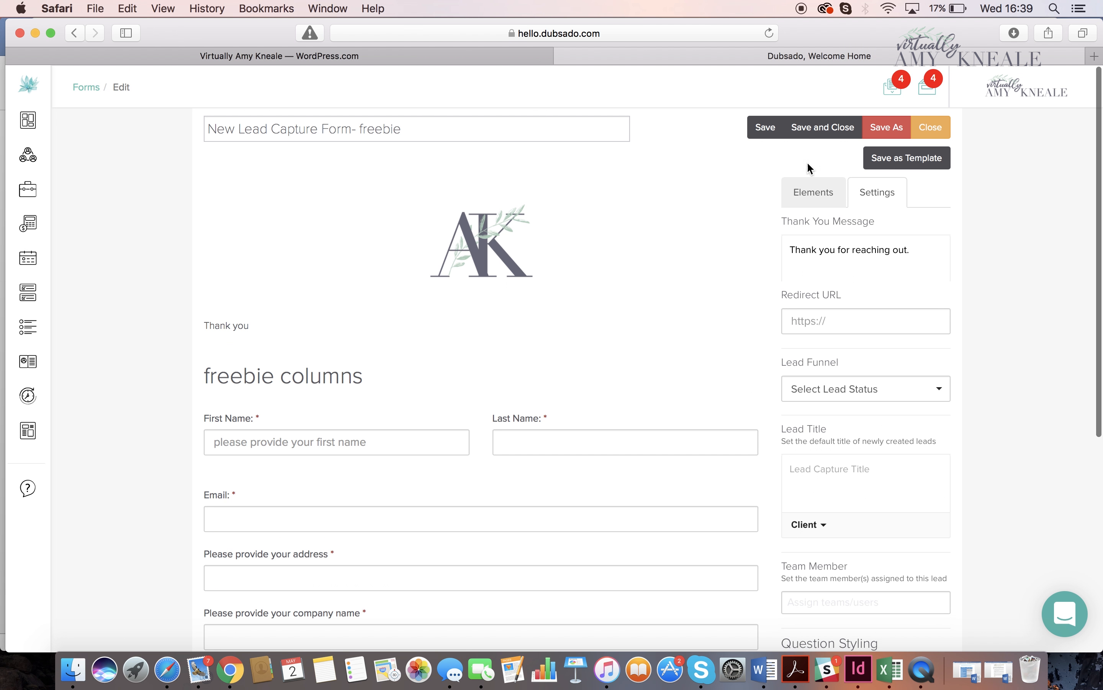
click(799, 132)
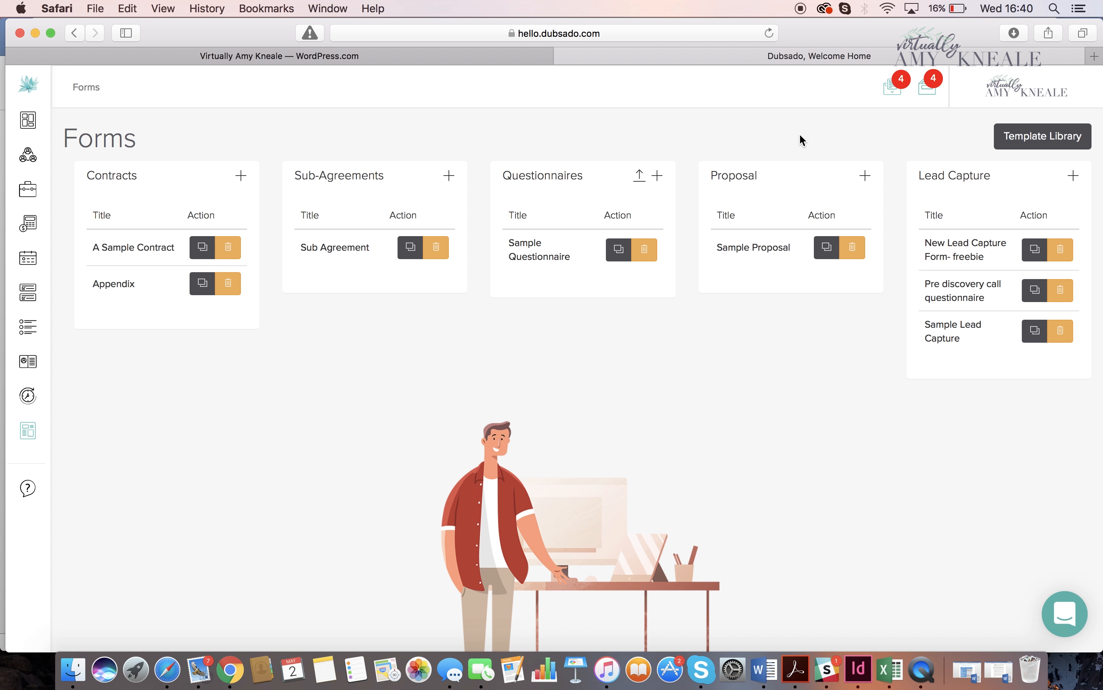
- Reopen the New Lead Capture Form- freebie for editing and show its settings with the redirect URL ready for entry
click(943, 254)
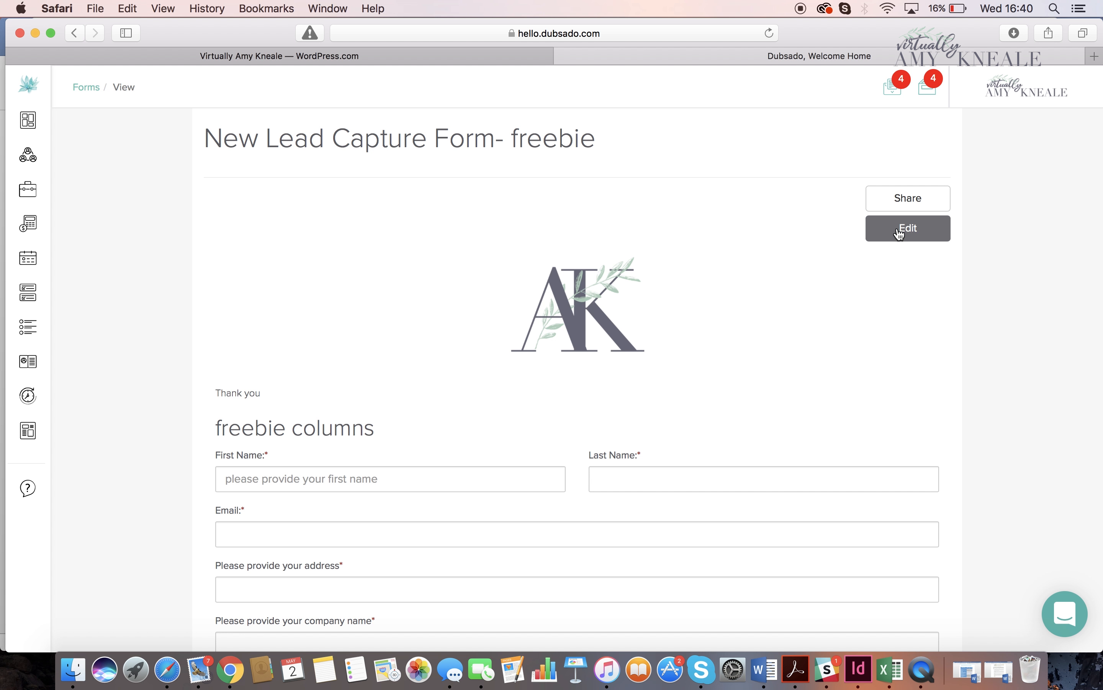
click(914, 229)
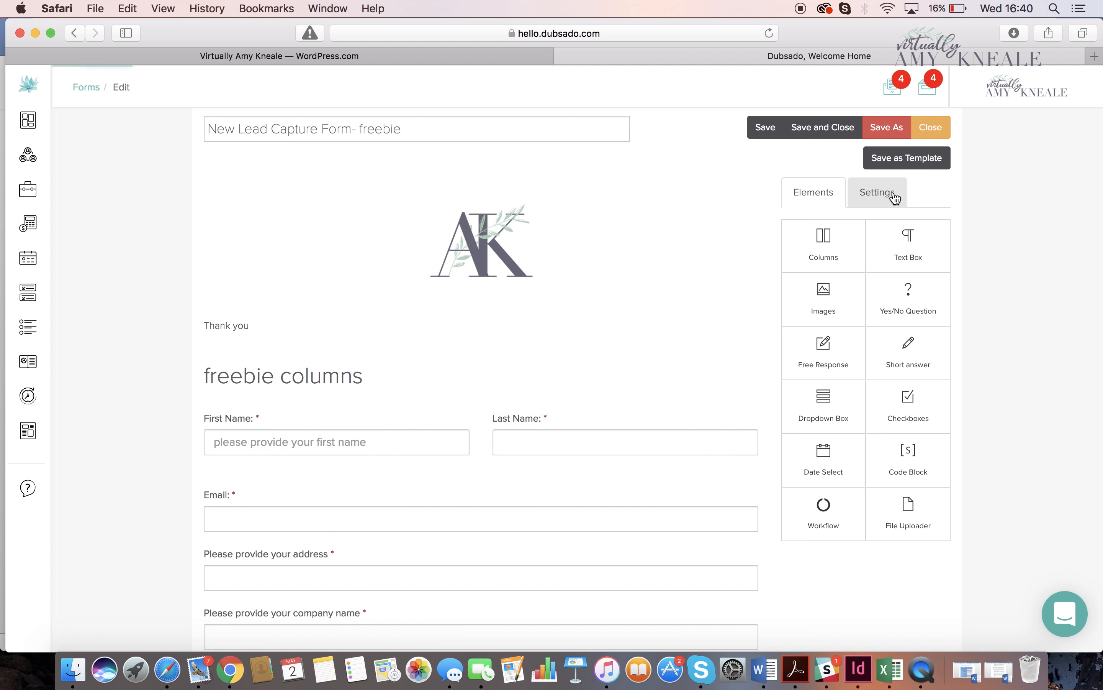
click(892, 192)
click(871, 311)
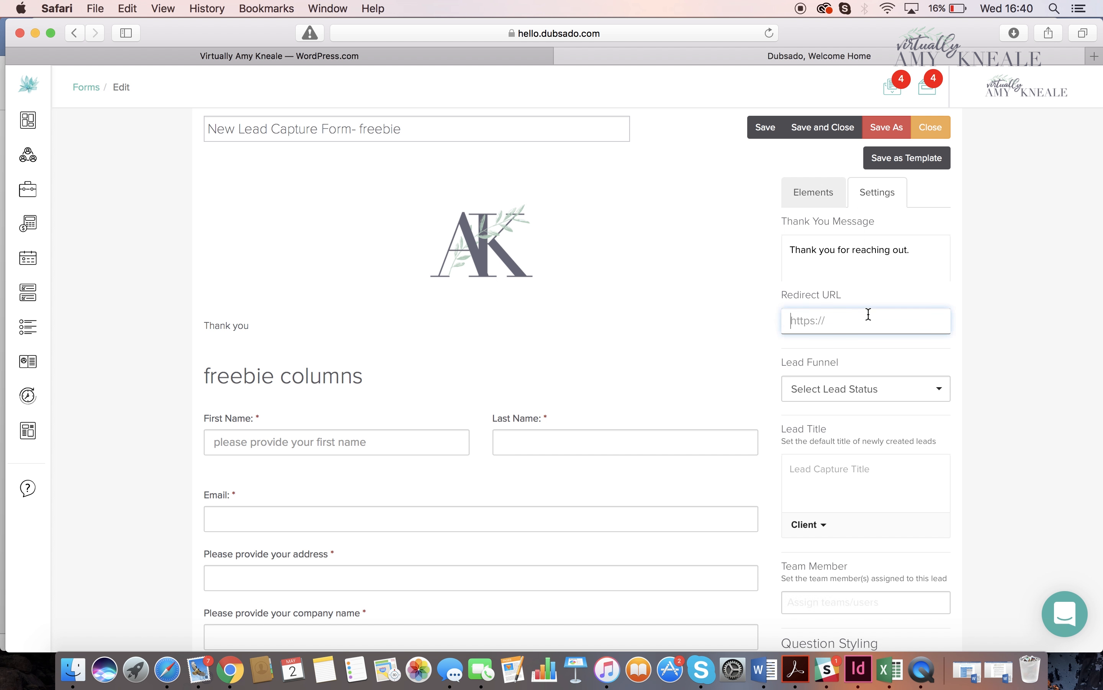
- Review the form's questions and its settings, from the thank you message and redirect URL down to the default workflow
scroll(871, 315, down, 3)
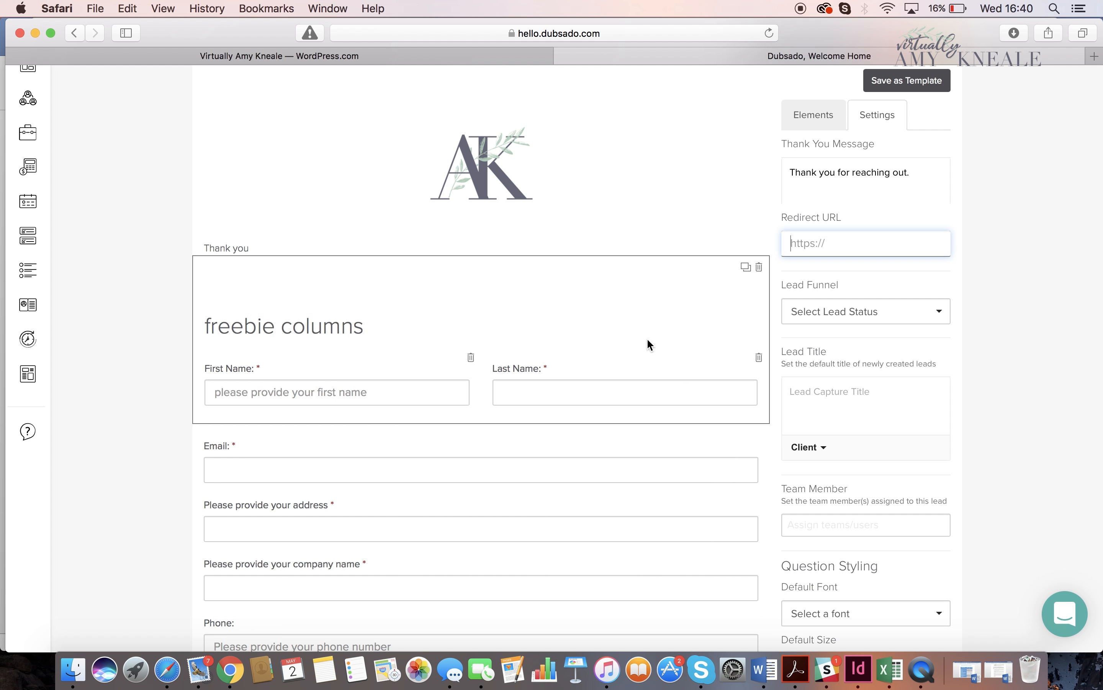
scroll(649, 340, down, 3)
scroll(648, 340, up, 4)
scroll(648, 340, down, 2)
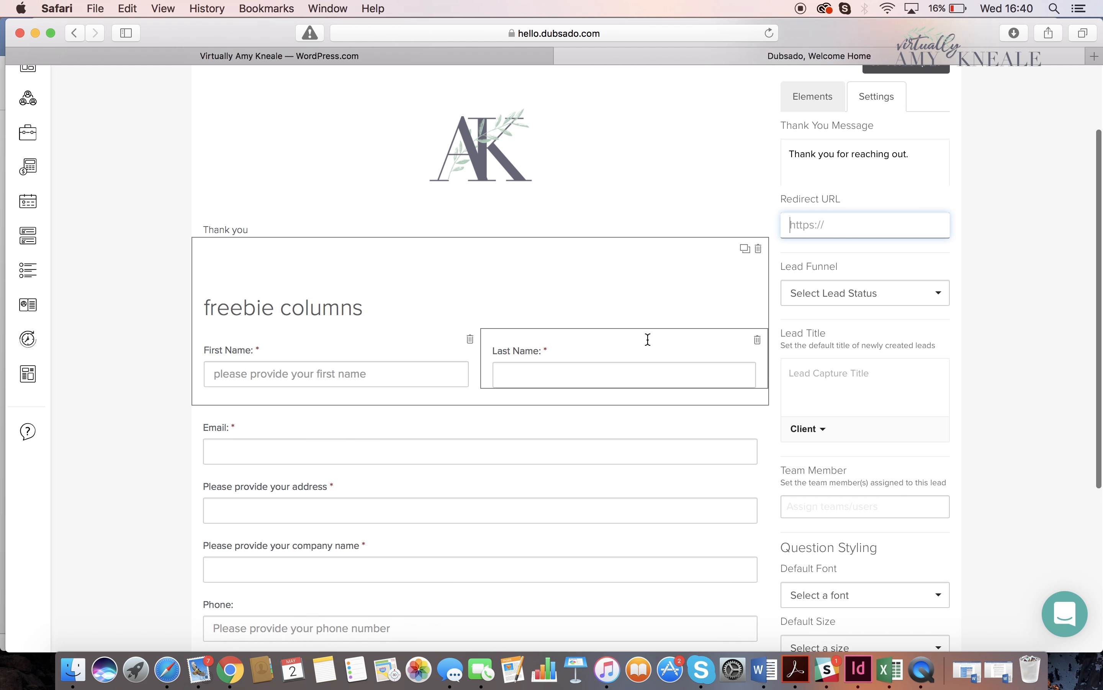
scroll(648, 339, down, 2)
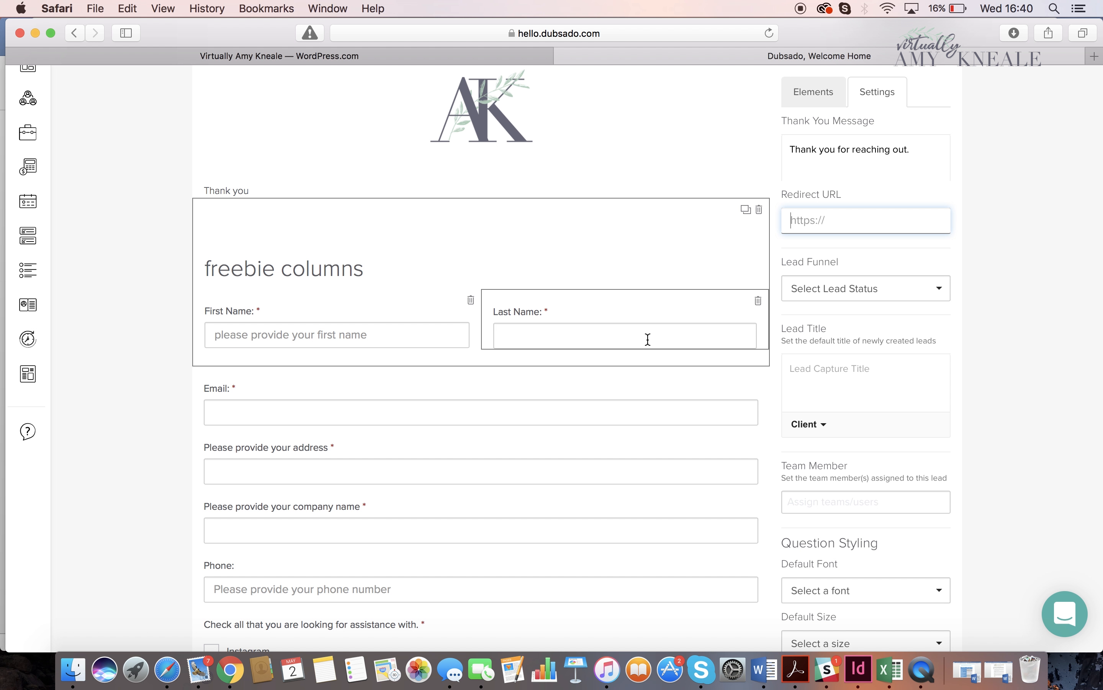
scroll(648, 340, up, 3)
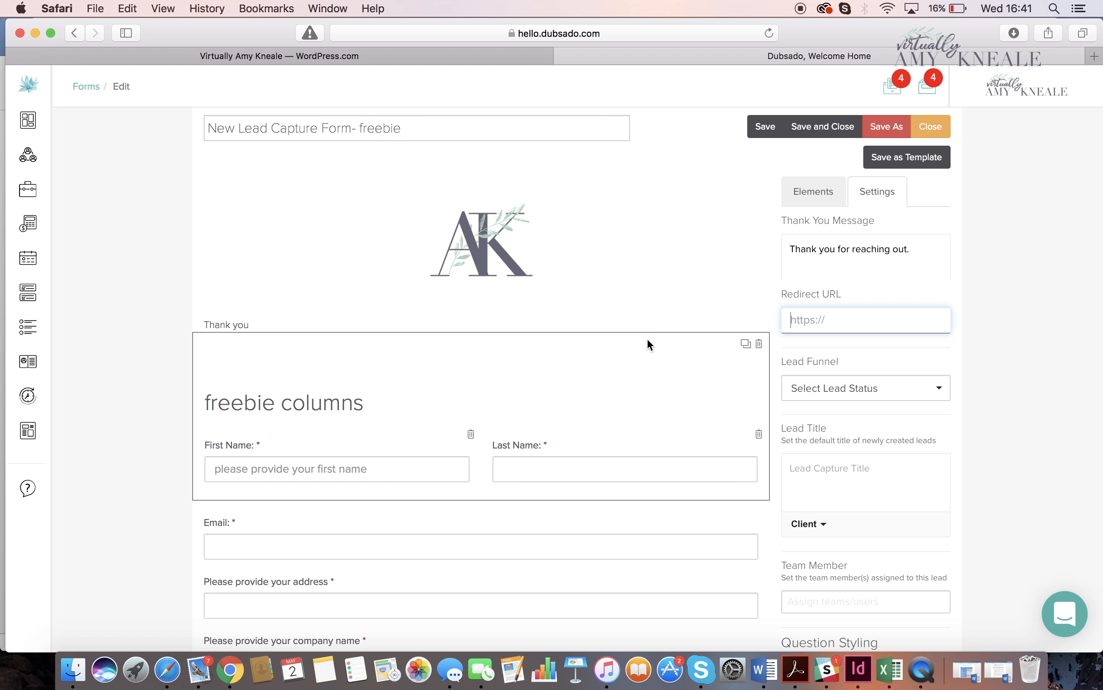
scroll(647, 340, down, 10)
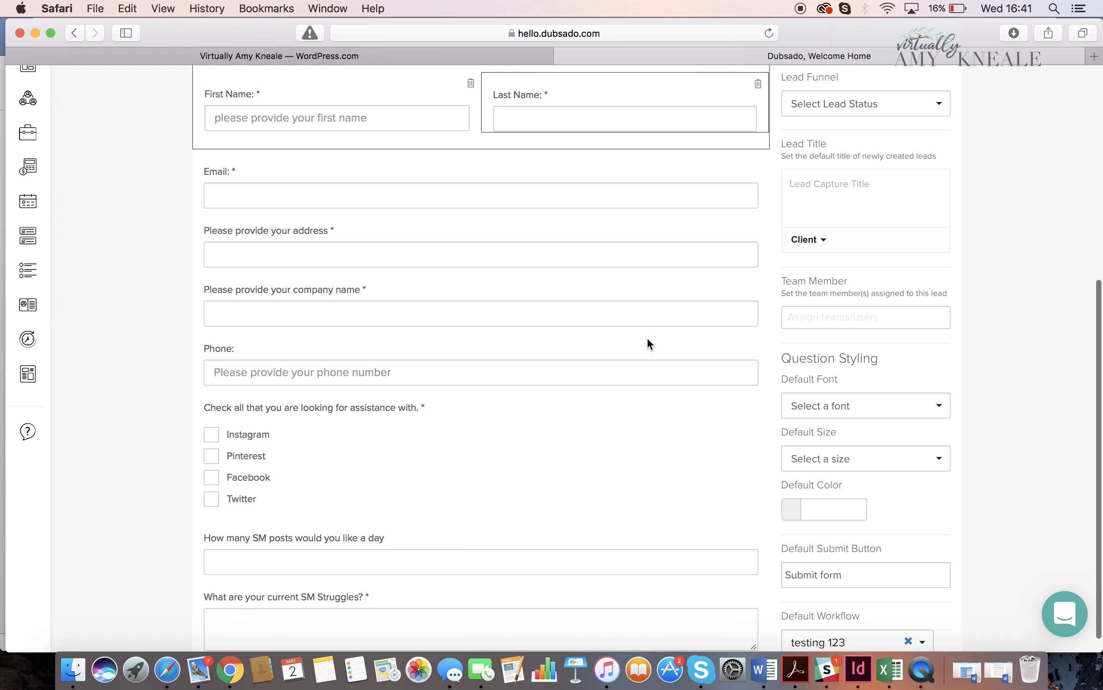
scroll(650, 344, up, 1)
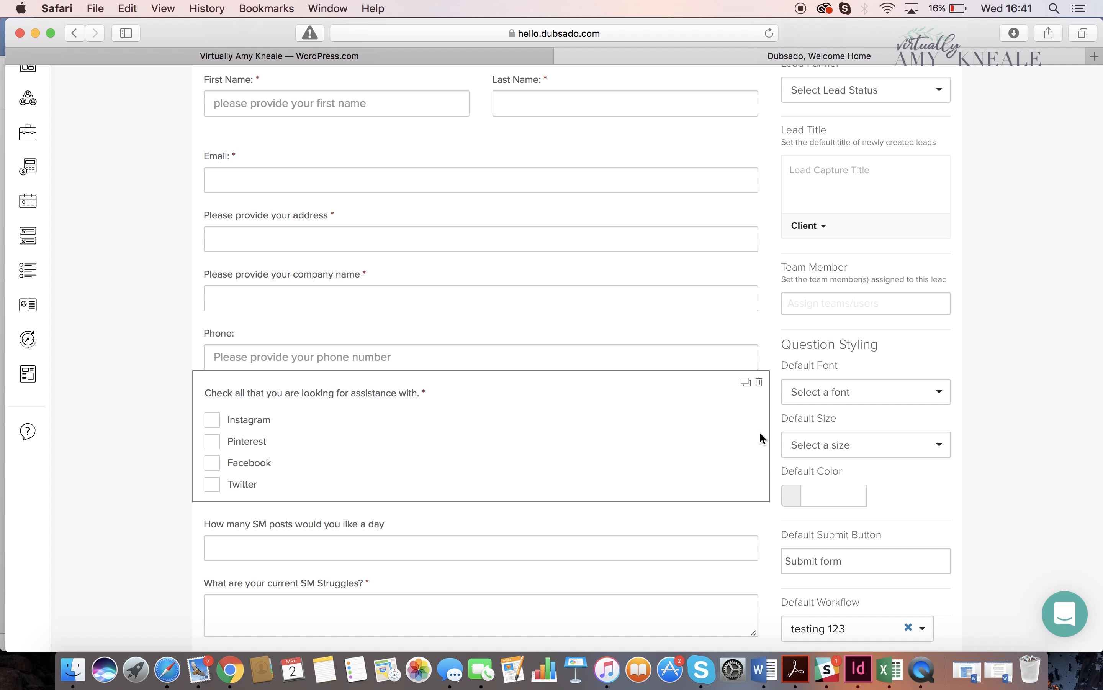
click(928, 671)
right_click(928, 670)
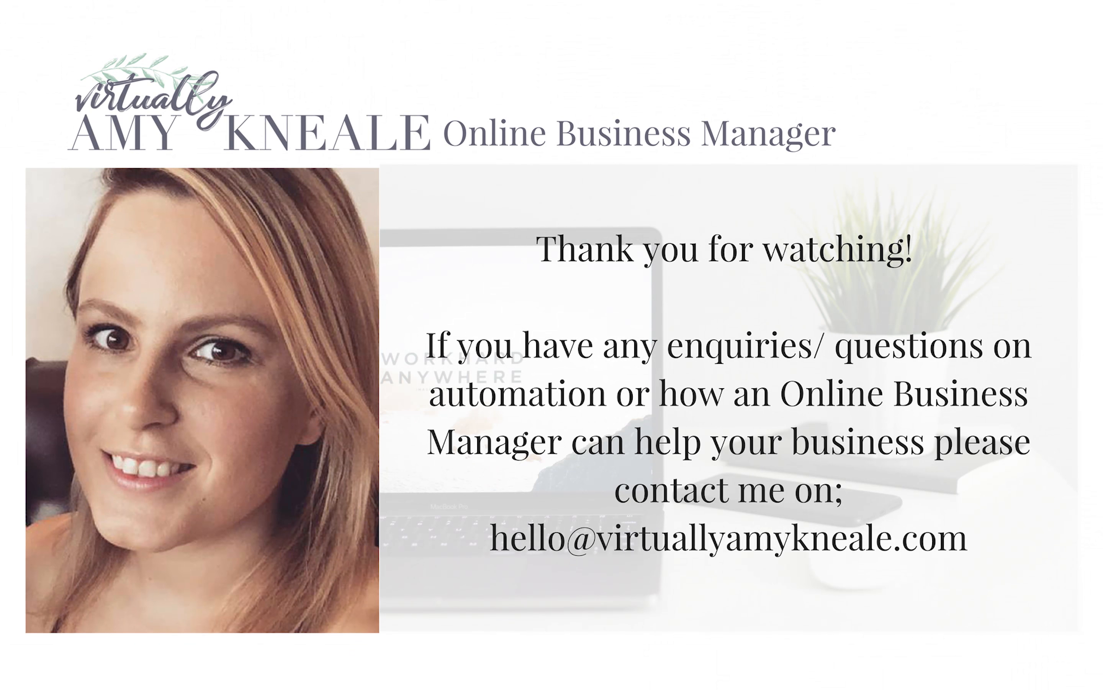